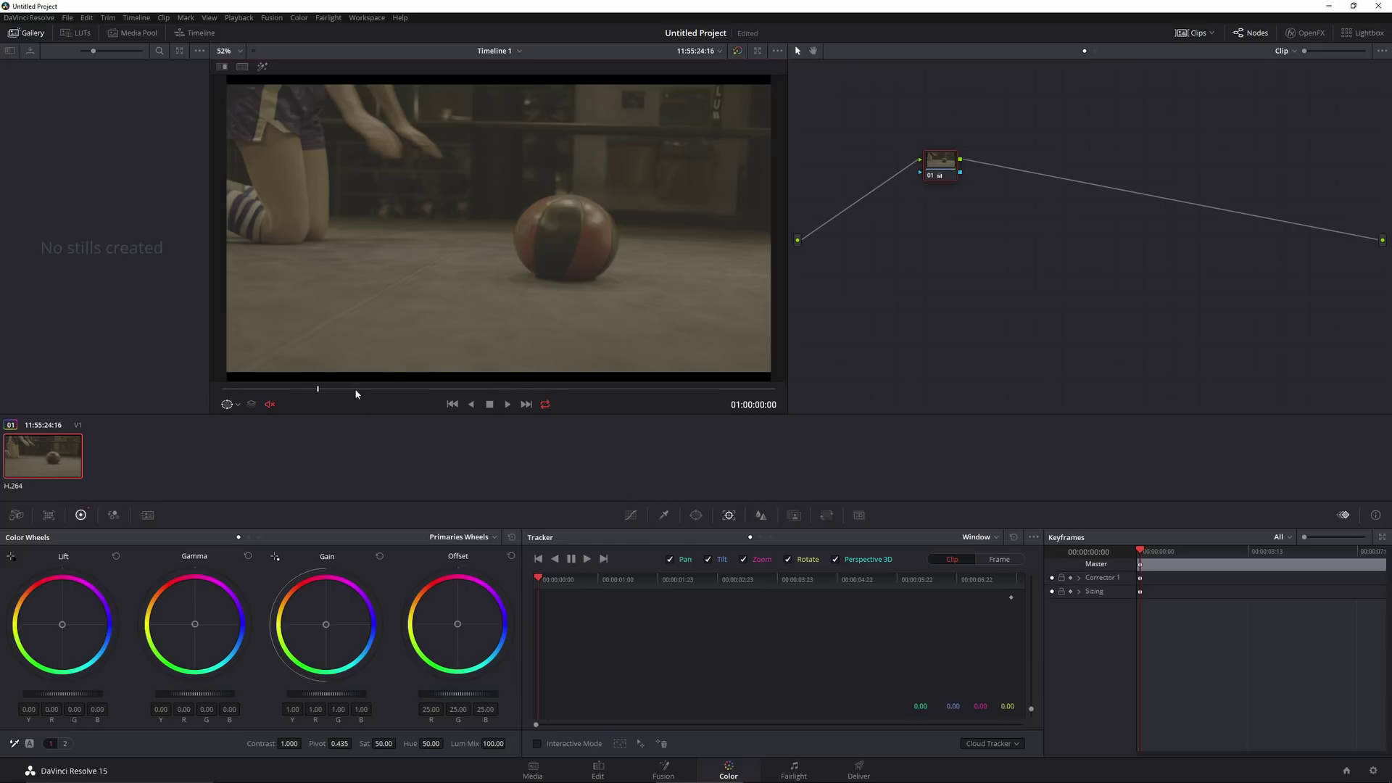
# Scrub through the push-up clip and settle on the frame at one second.
pyautogui.moveTo(354, 390); pyautogui.dragTo(633, 389)
pyautogui.moveTo(394, 401); pyautogui.dragTo(242, 403)
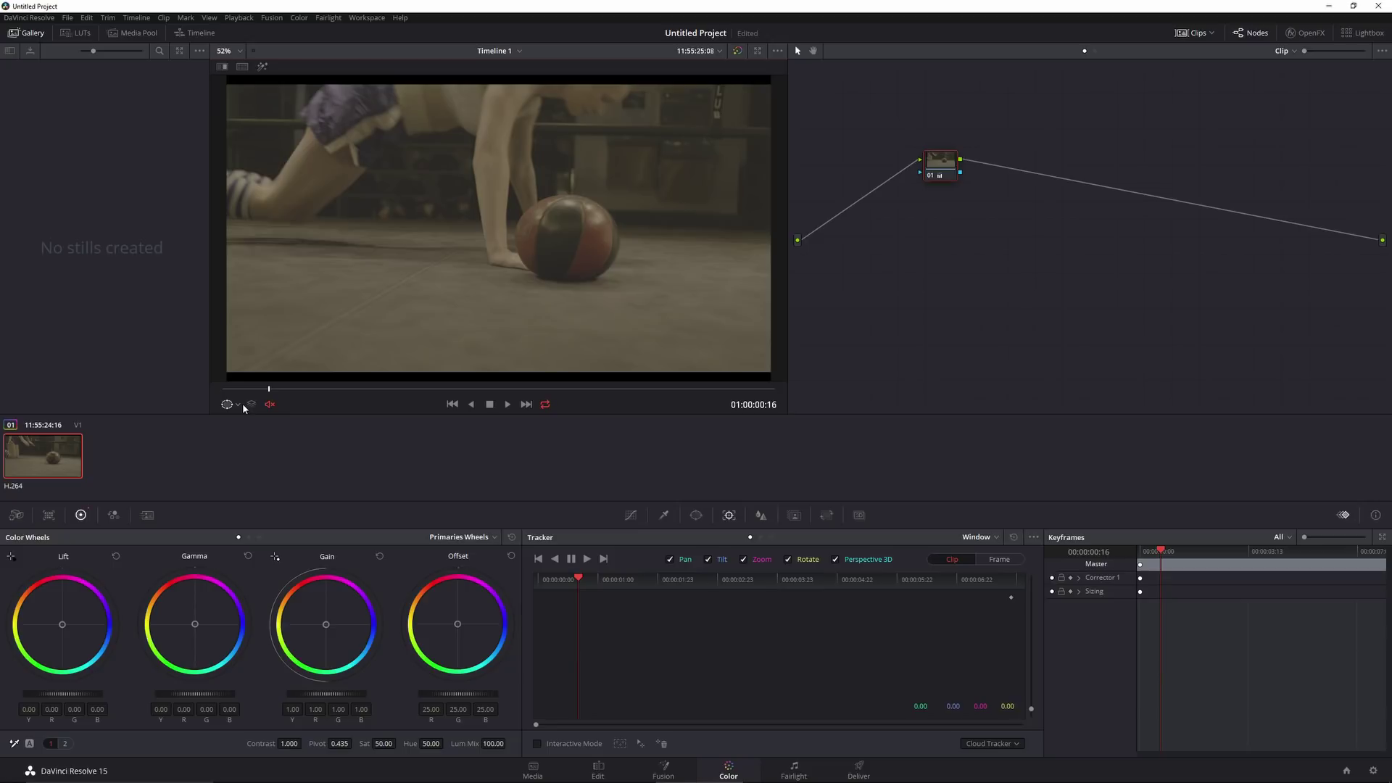
pyautogui.moveTo(306, 396)
pyautogui.mouseDown()
pyautogui.moveTo(416, 392)
pyautogui.moveTo(290, 392)
pyautogui.mouseUp()
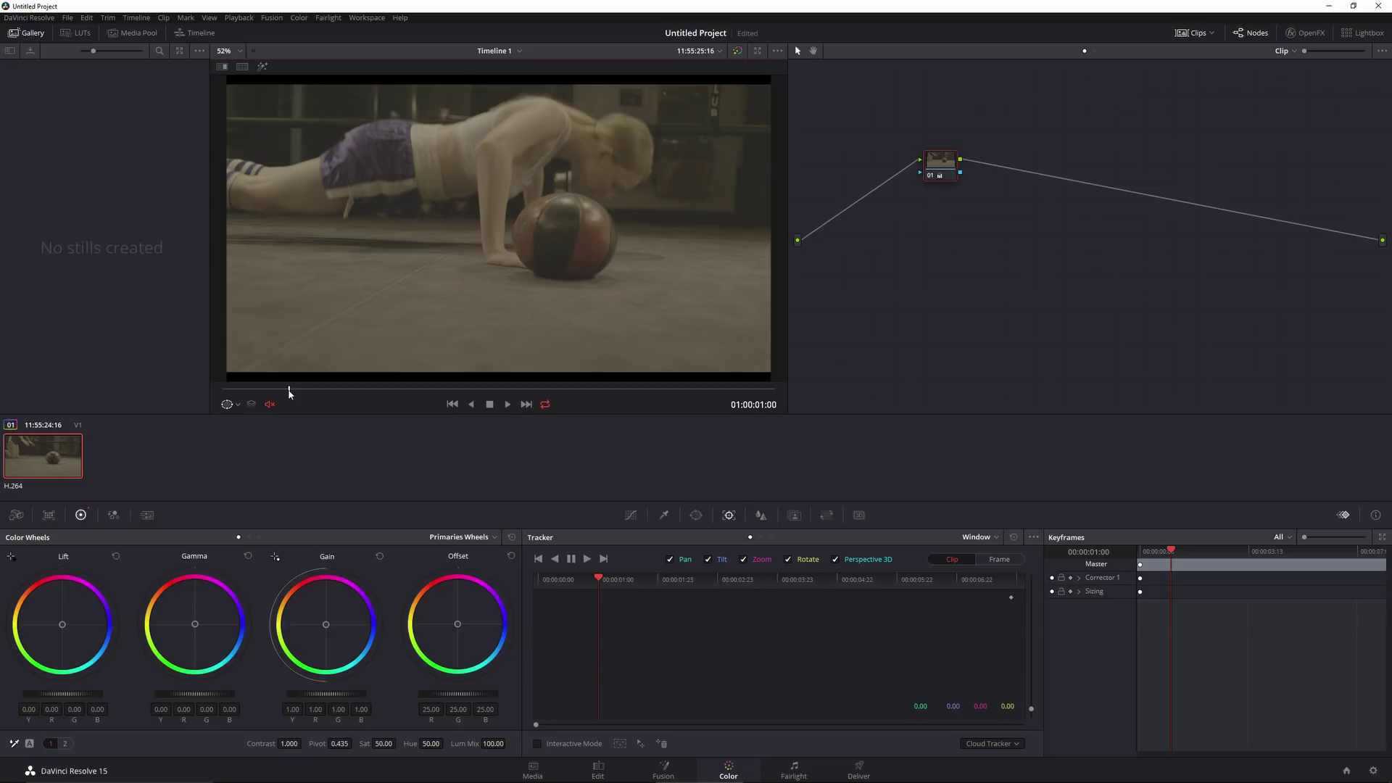
# Add serial node 02 and arrange it beside node 01.
pyautogui.hotkey('alt', 's')
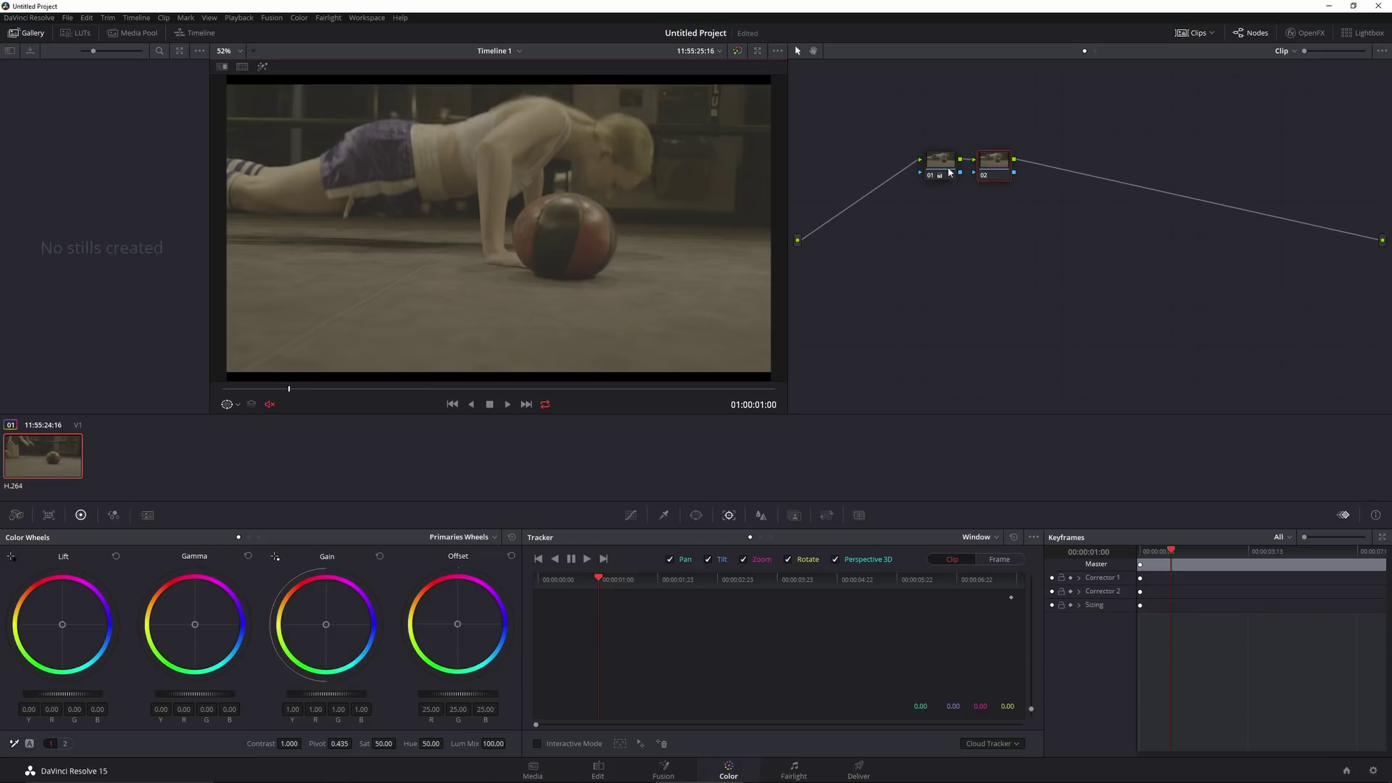
pyautogui.moveTo(950, 171); pyautogui.dragTo(862, 225)
pyautogui.moveTo(991, 165); pyautogui.dragTo(904, 227)
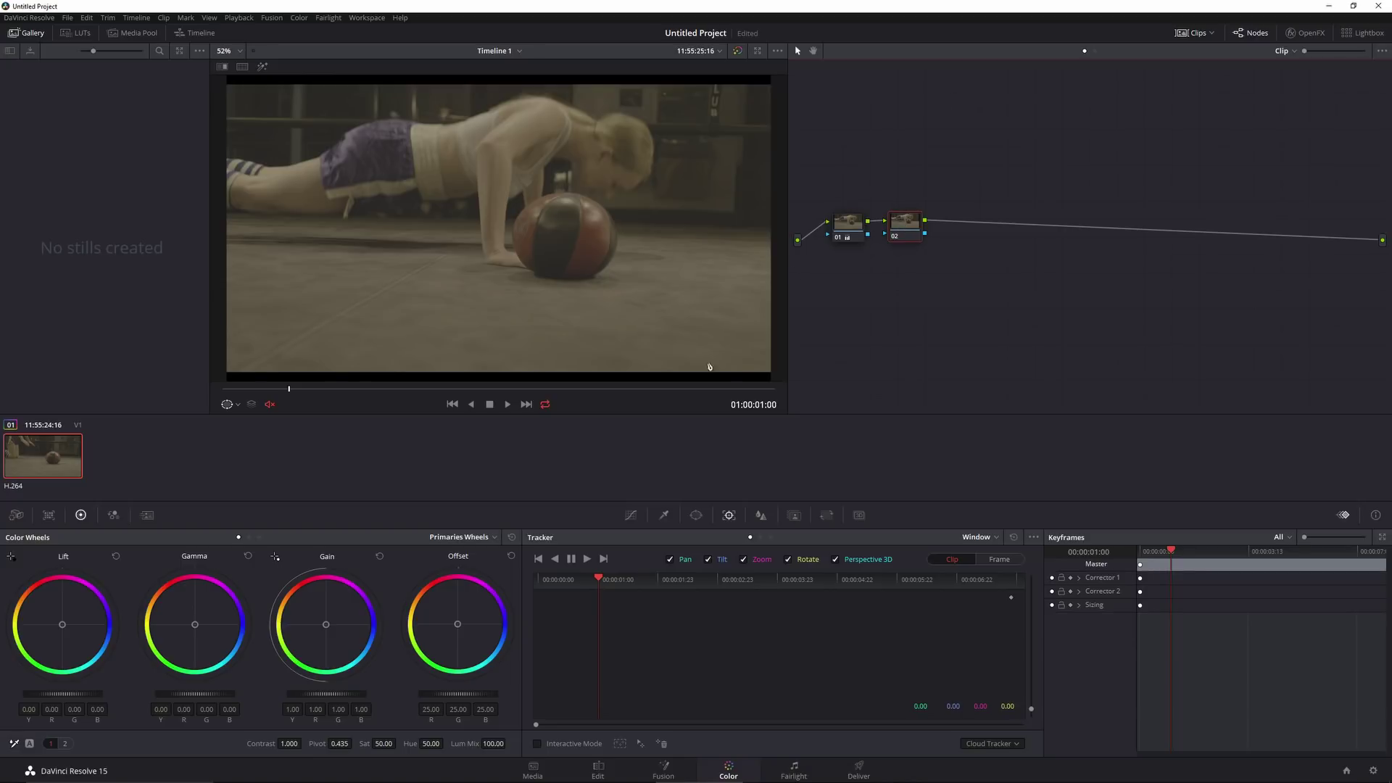
# Show the RGB Parade scope in the bottom-right panel.
pyautogui.hotkey('ctrl', 'shift', 'w')
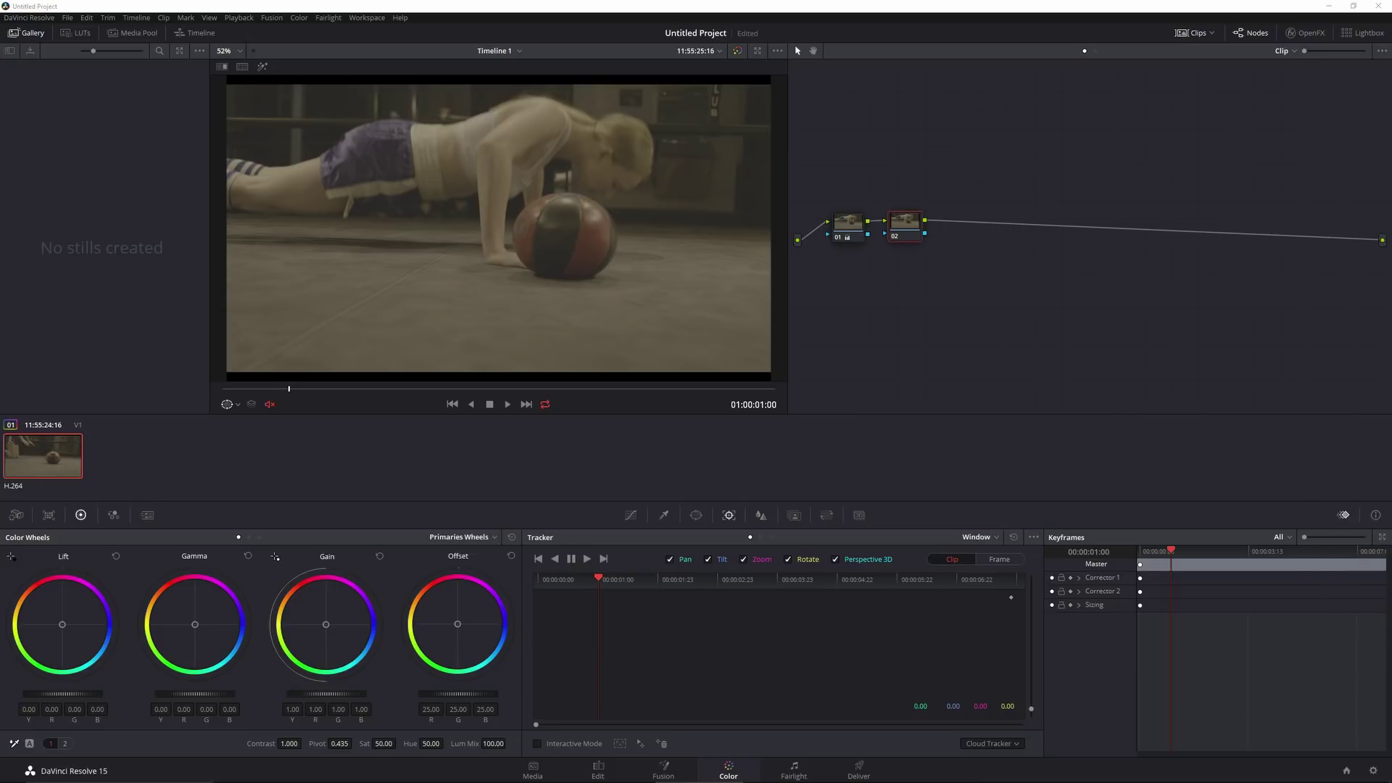
pyautogui.click(735, 134)
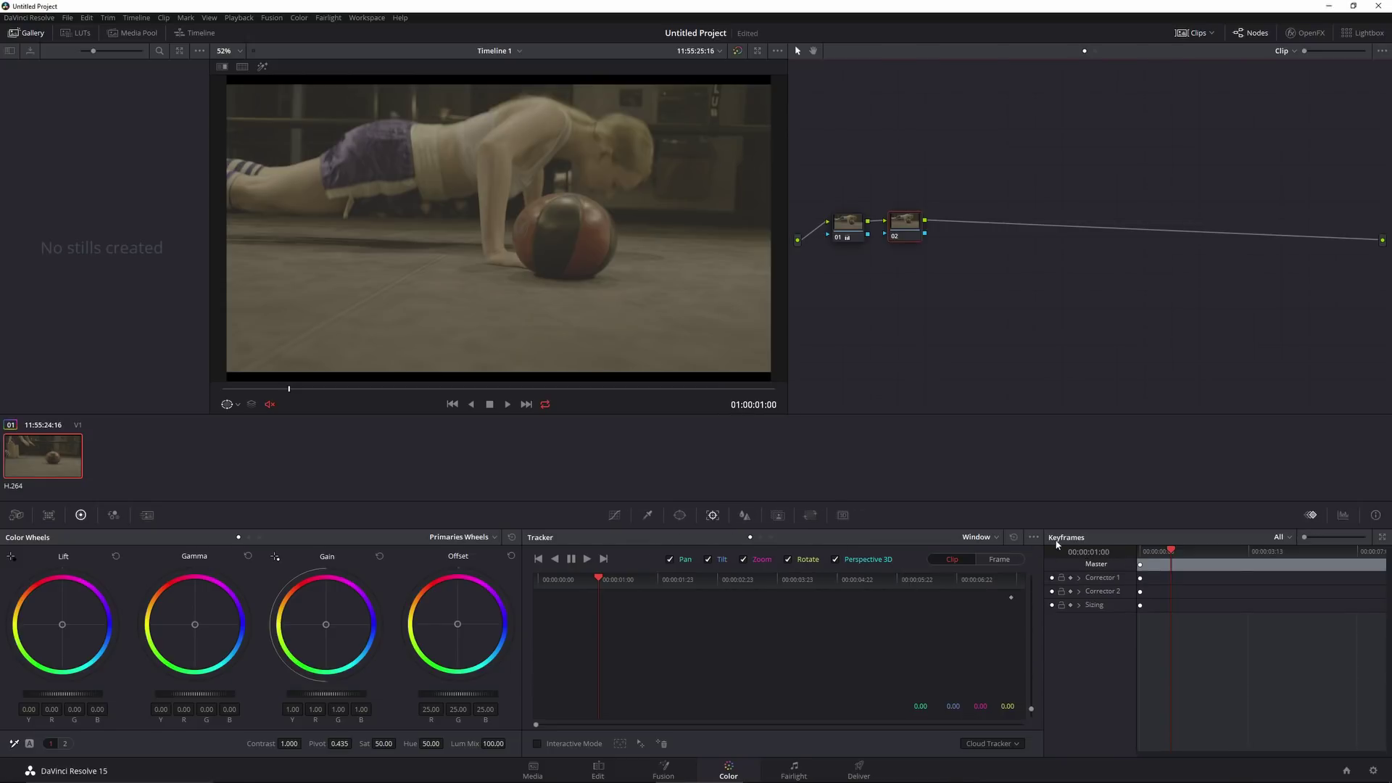
pyautogui.click(1343, 515)
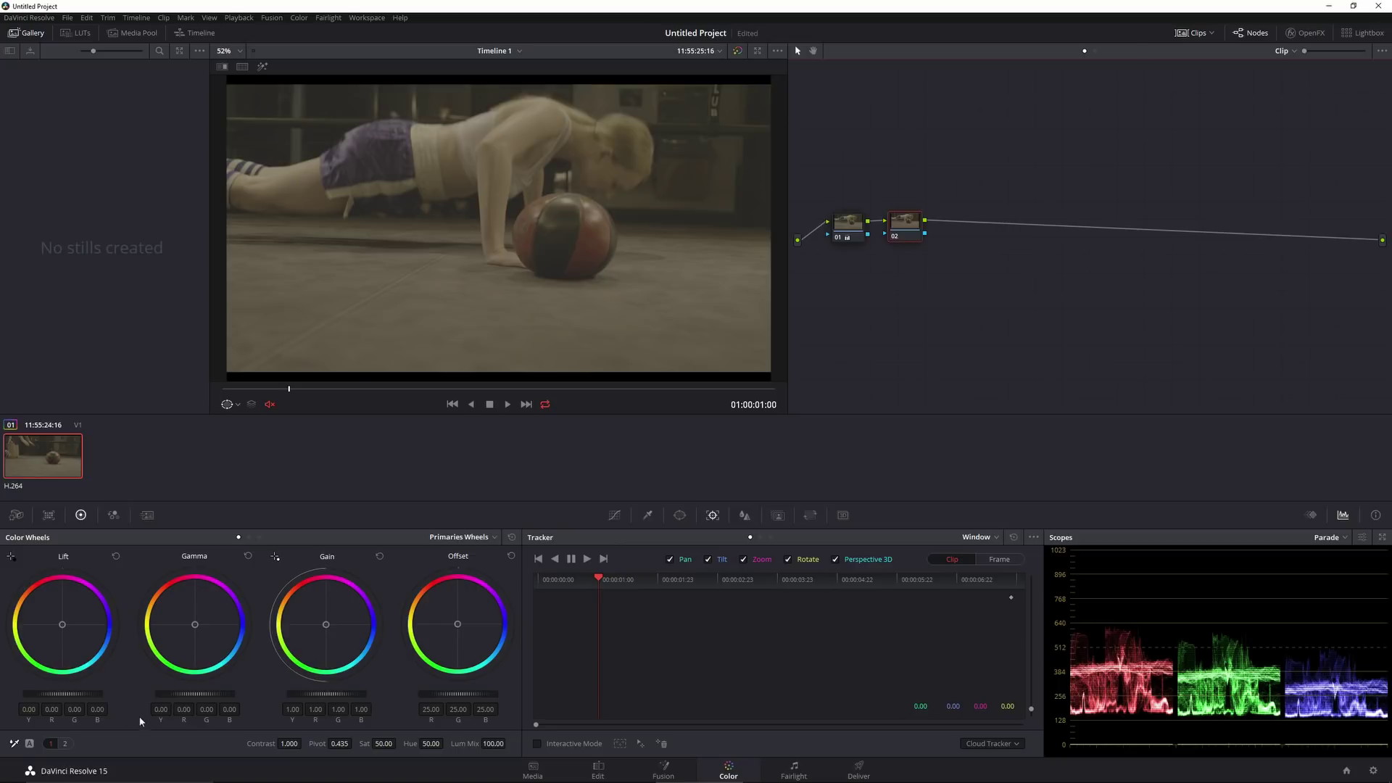
# Lower Lift to -0.07, raise Gain to 1.16, and label node 02 'exposure'.
pyautogui.moveTo(99, 698); pyautogui.dragTo(51, 700)
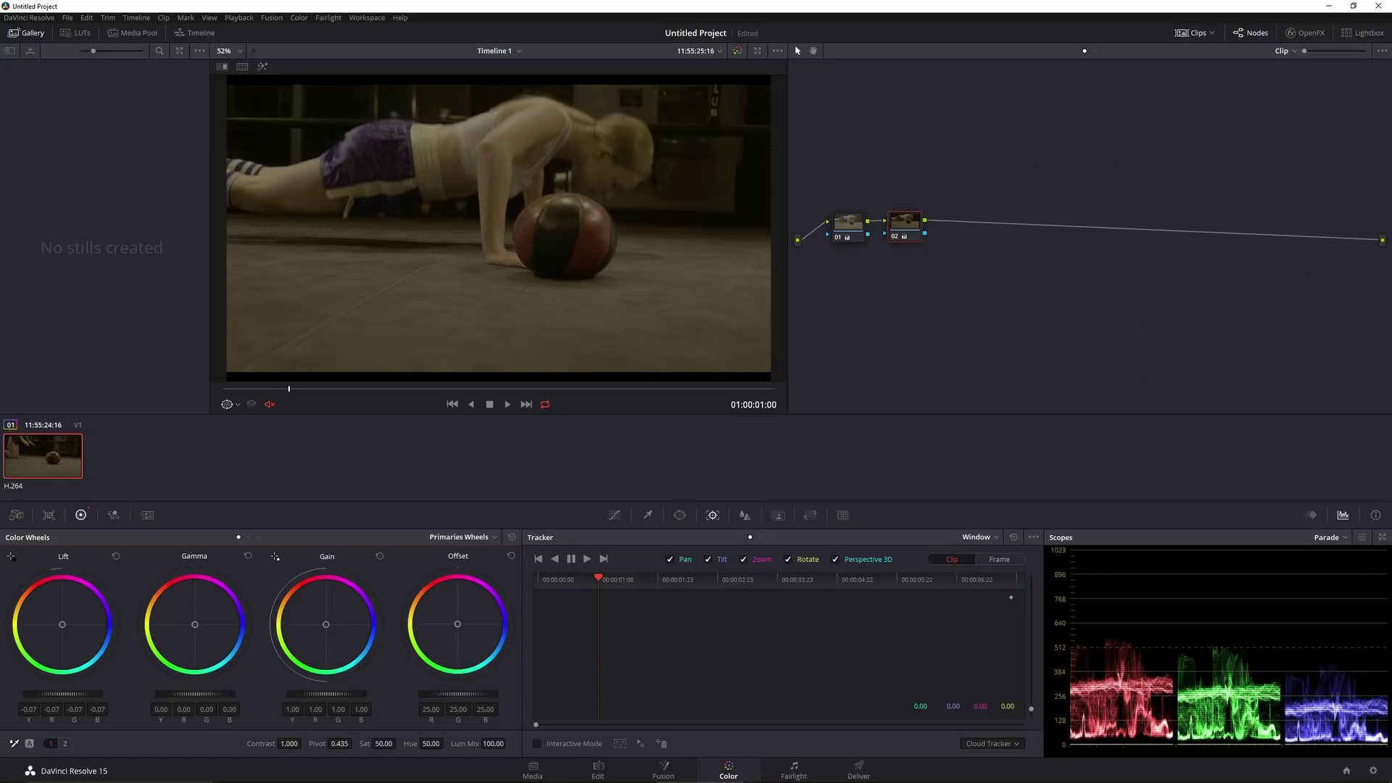
pyautogui.moveTo(345, 697); pyautogui.dragTo(372, 698)
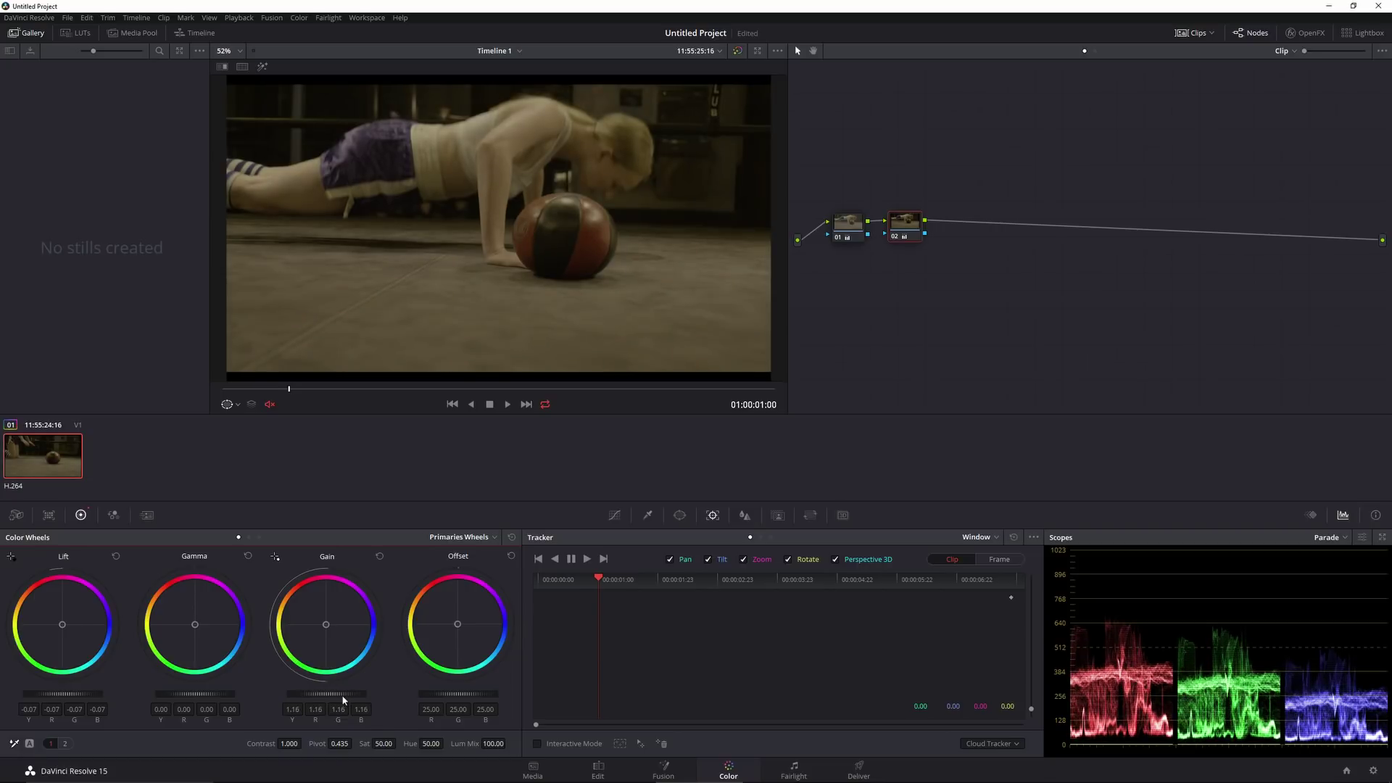
pyautogui.rightClick(916, 227)
pyautogui.click(948, 249)
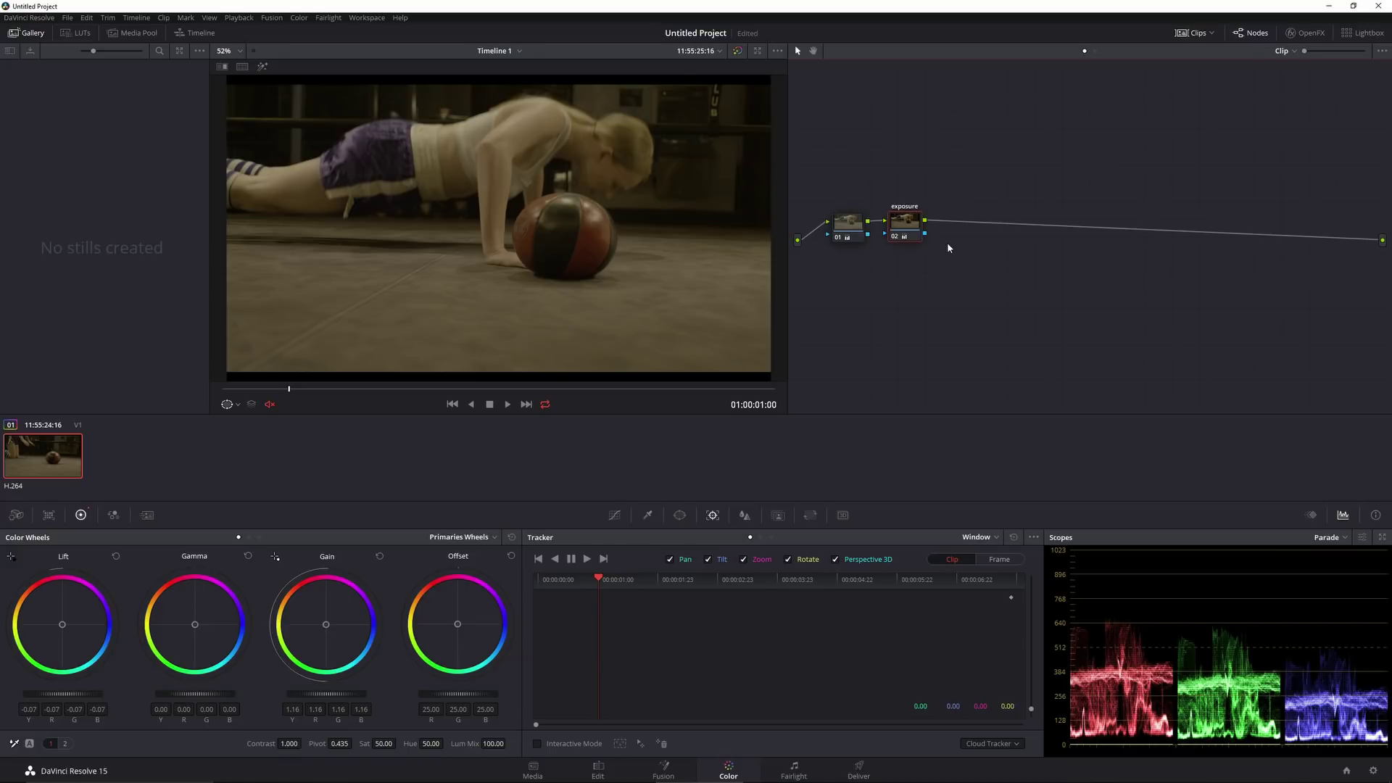
# Add serial node 03 and label it 'WB'.
pyautogui.hotkey('alt', 's')
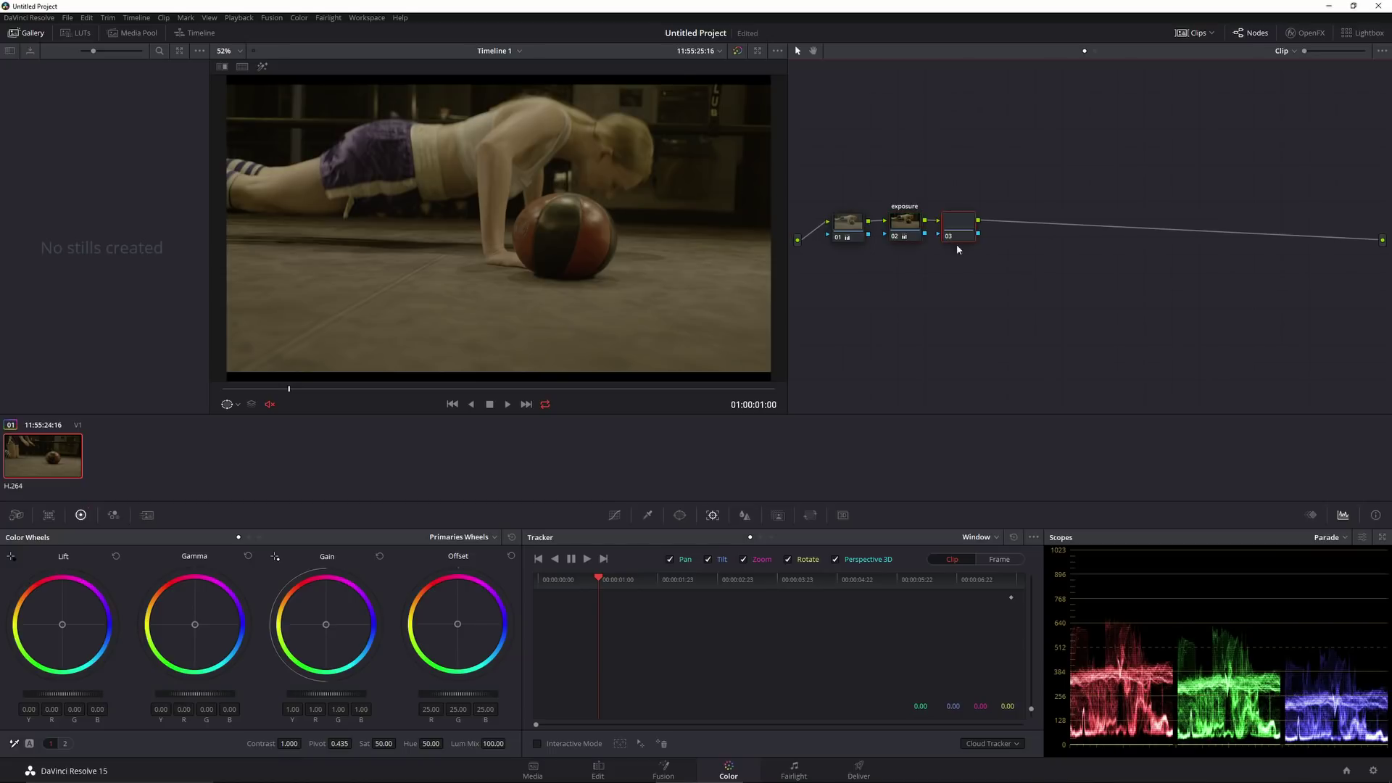
pyautogui.rightClick(958, 226)
pyautogui.click(986, 246)
# White-balance on a neutral area to remove the yellow cast, compare with bypass, then add node 04.
pyautogui.click(14, 744)
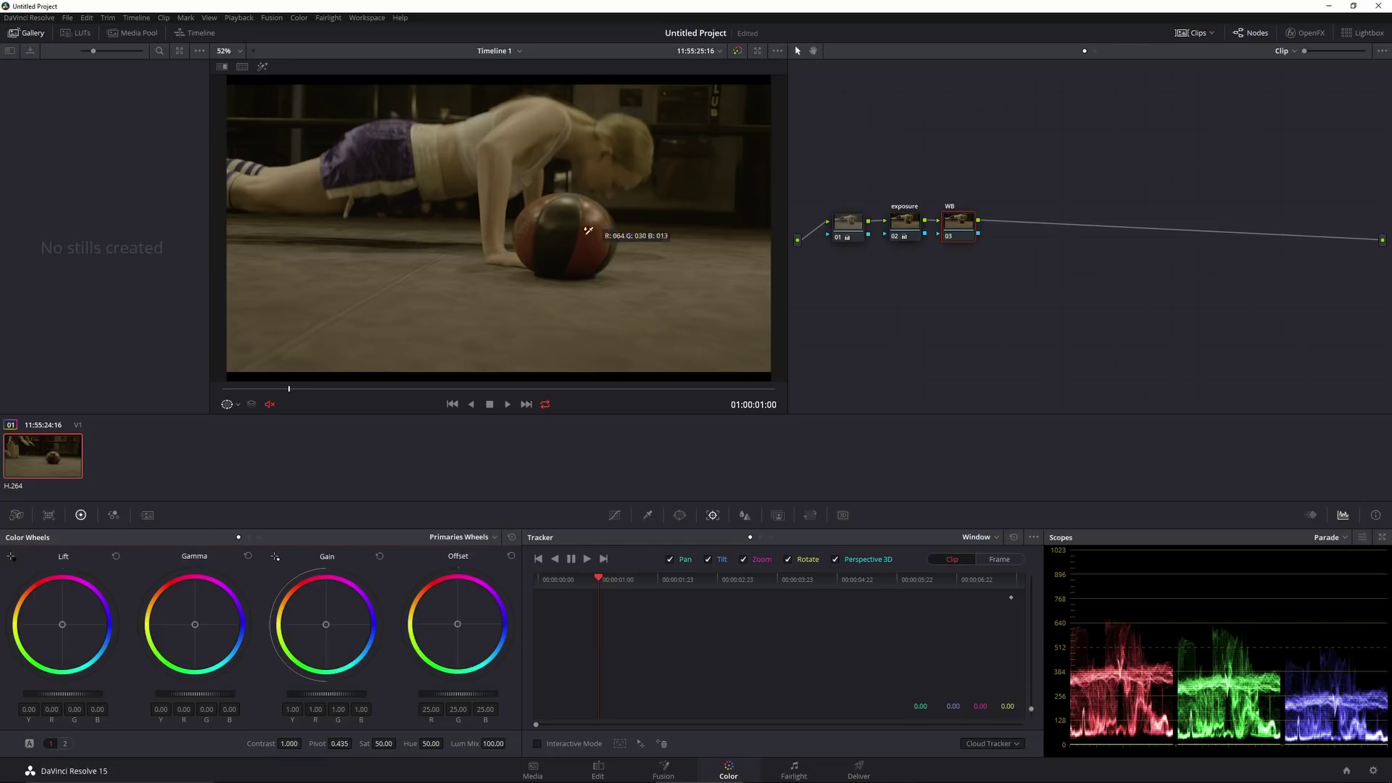
pyautogui.click(479, 125)
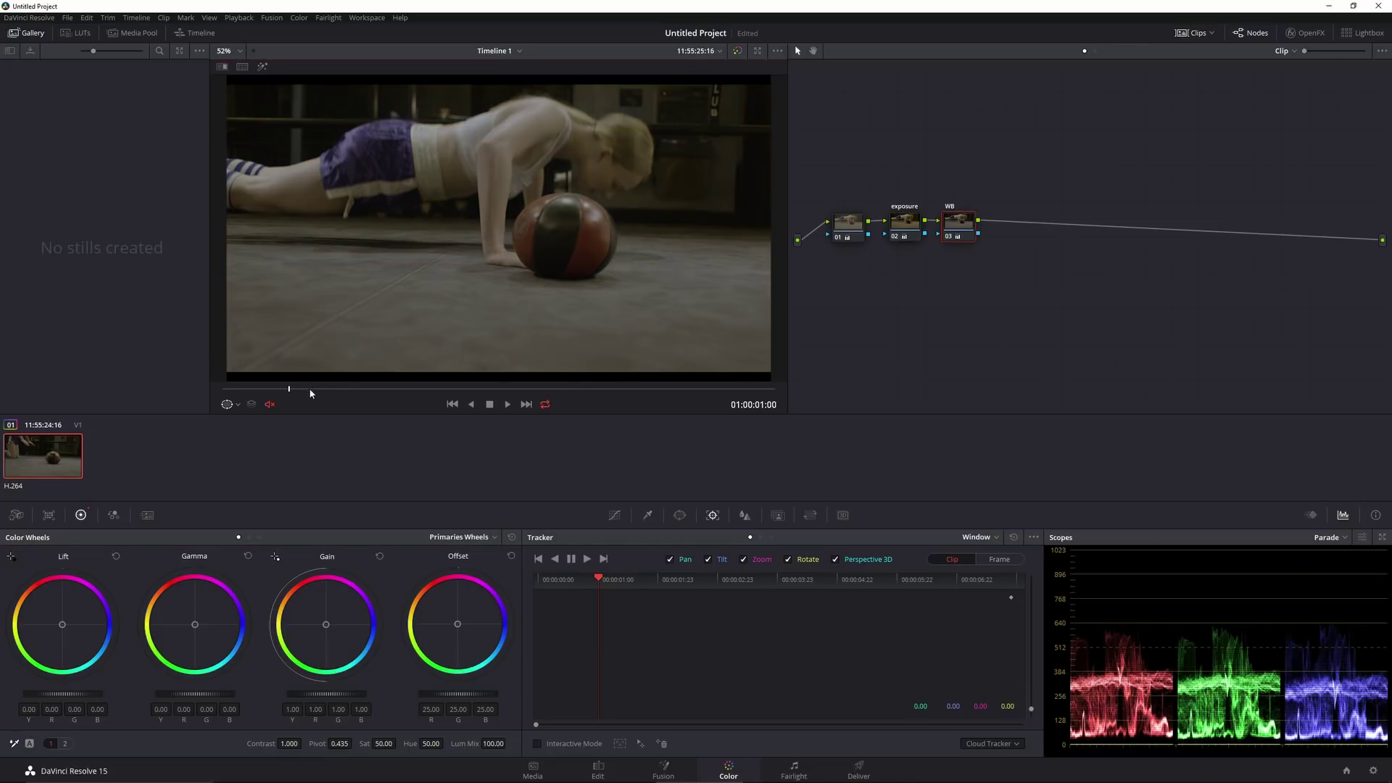
pyautogui.moveTo(310, 392)
pyautogui.mouseDown()
pyautogui.moveTo(562, 384)
pyautogui.moveTo(332, 390)
pyautogui.mouseUp()
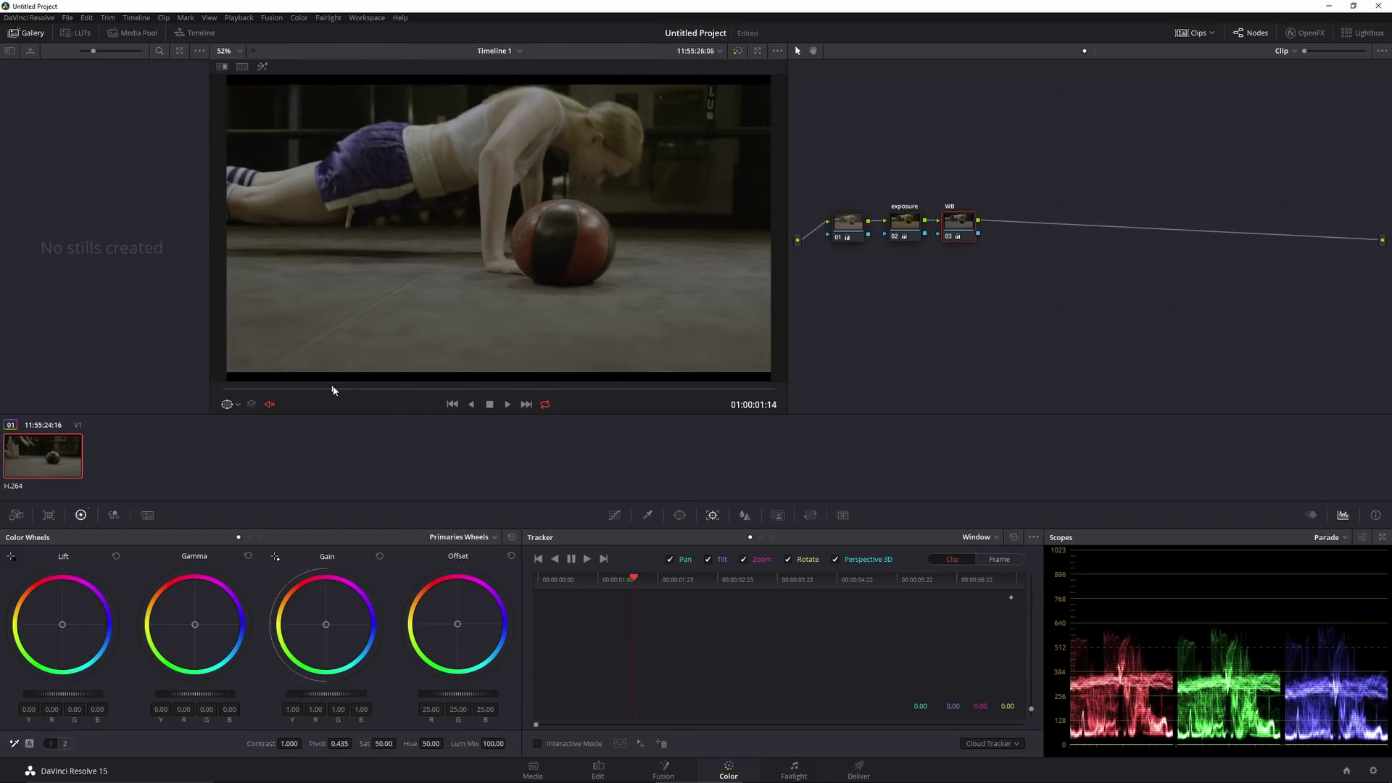
pyautogui.hotkey('shift', 'd')
pyautogui.hotkey('shift', 'd')
pyautogui.hotkey('shift', 'd')
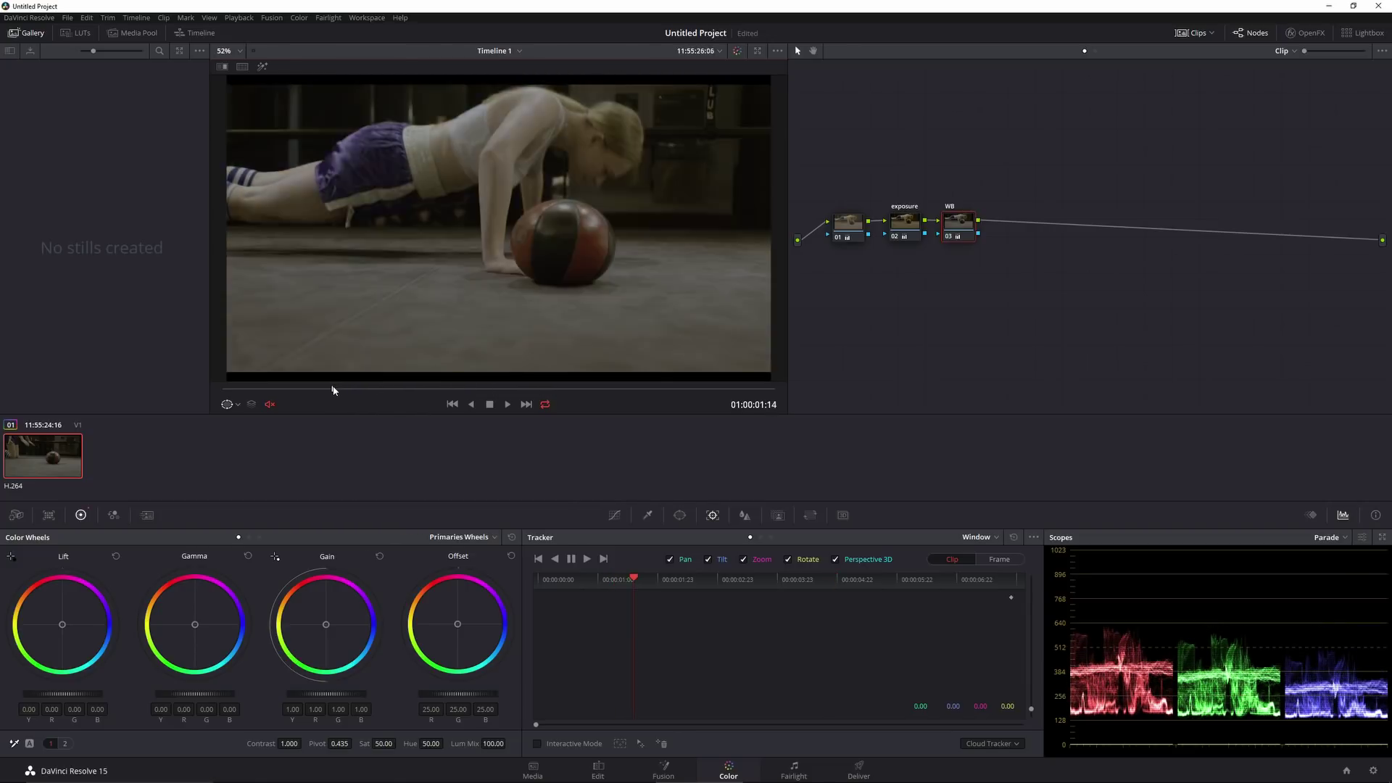
pyautogui.hotkey('shift', 'd')
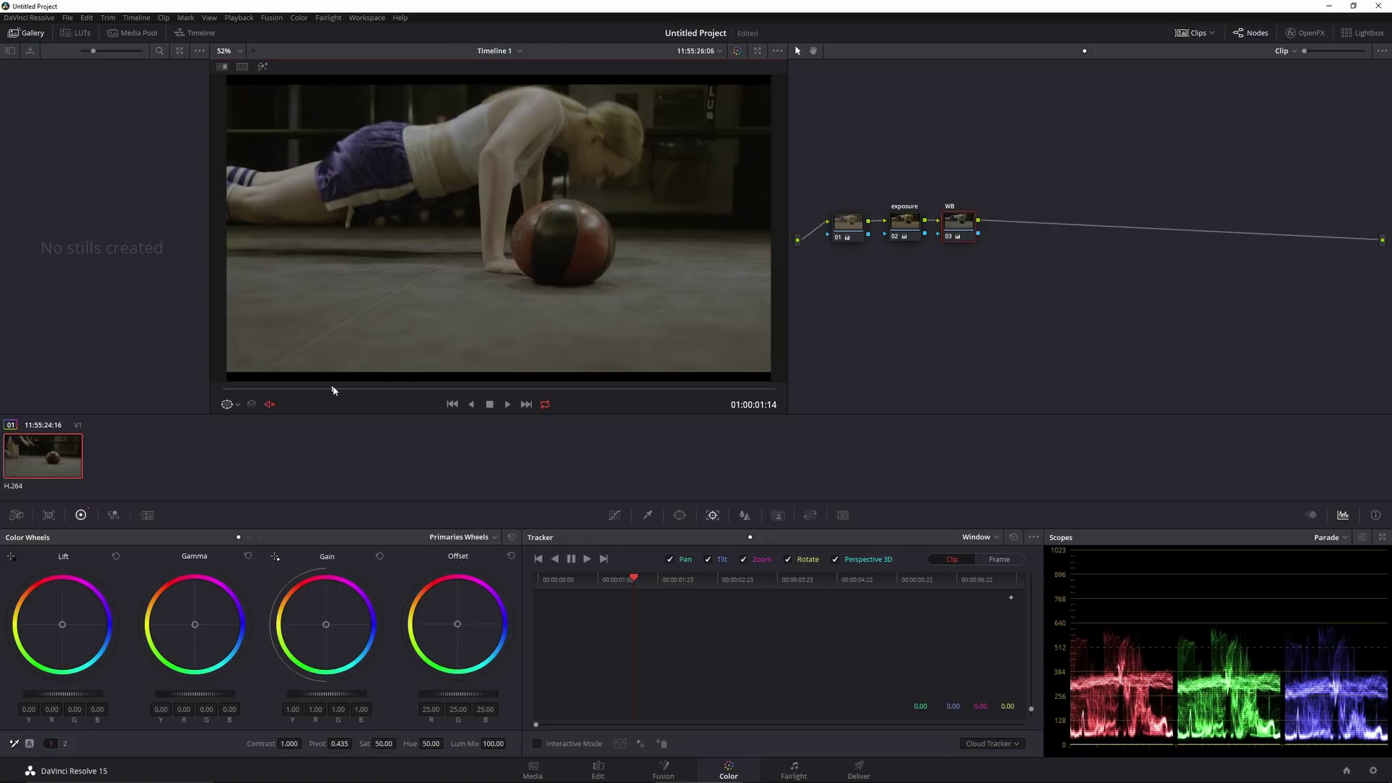
pyautogui.hotkey('alt', 's')
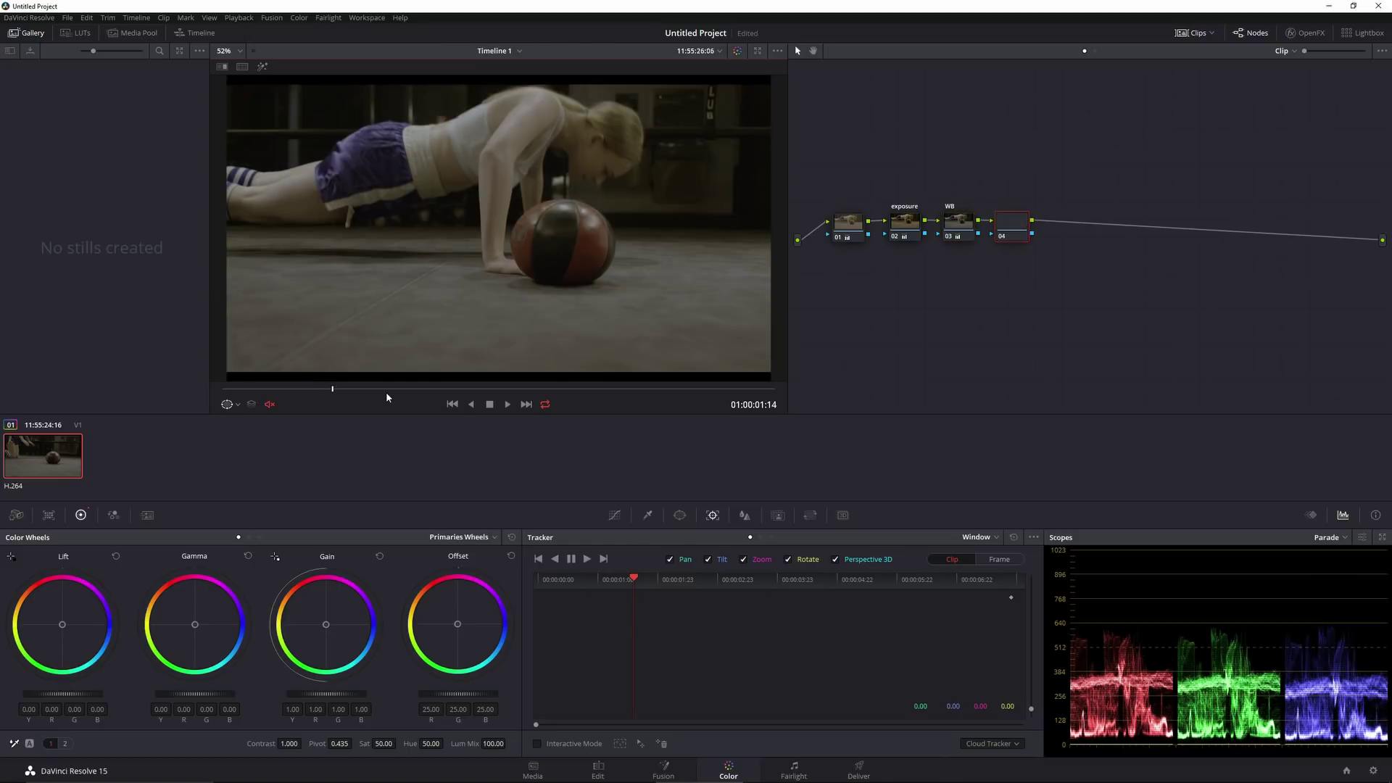
pyautogui.rightClick(1014, 224)
# Label node 04 'saturation' with Sat 67.52 and play the clip in the enlarged viewer.
pyautogui.click(1040, 249)
pyautogui.write('saturation')
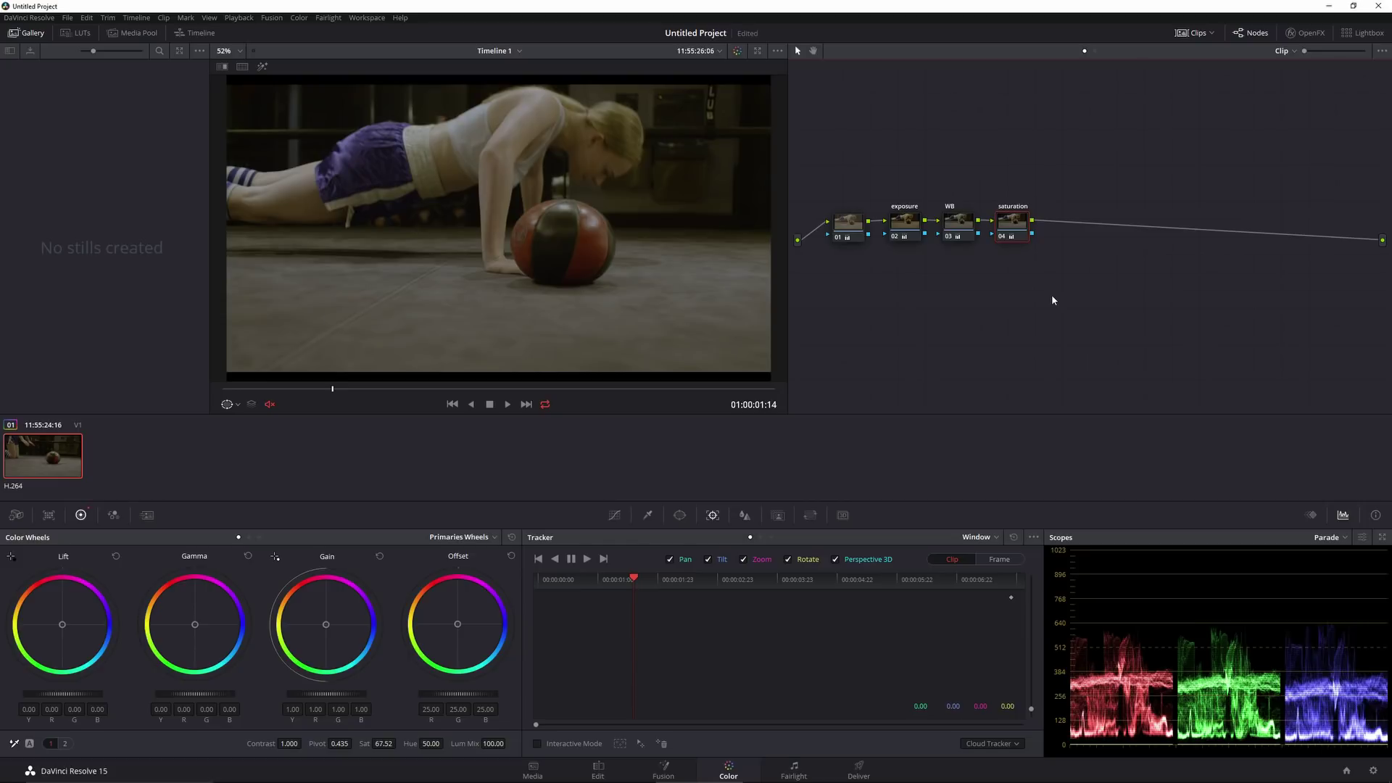
pyautogui.hotkey('alt', 'f')
pyautogui.press('space')
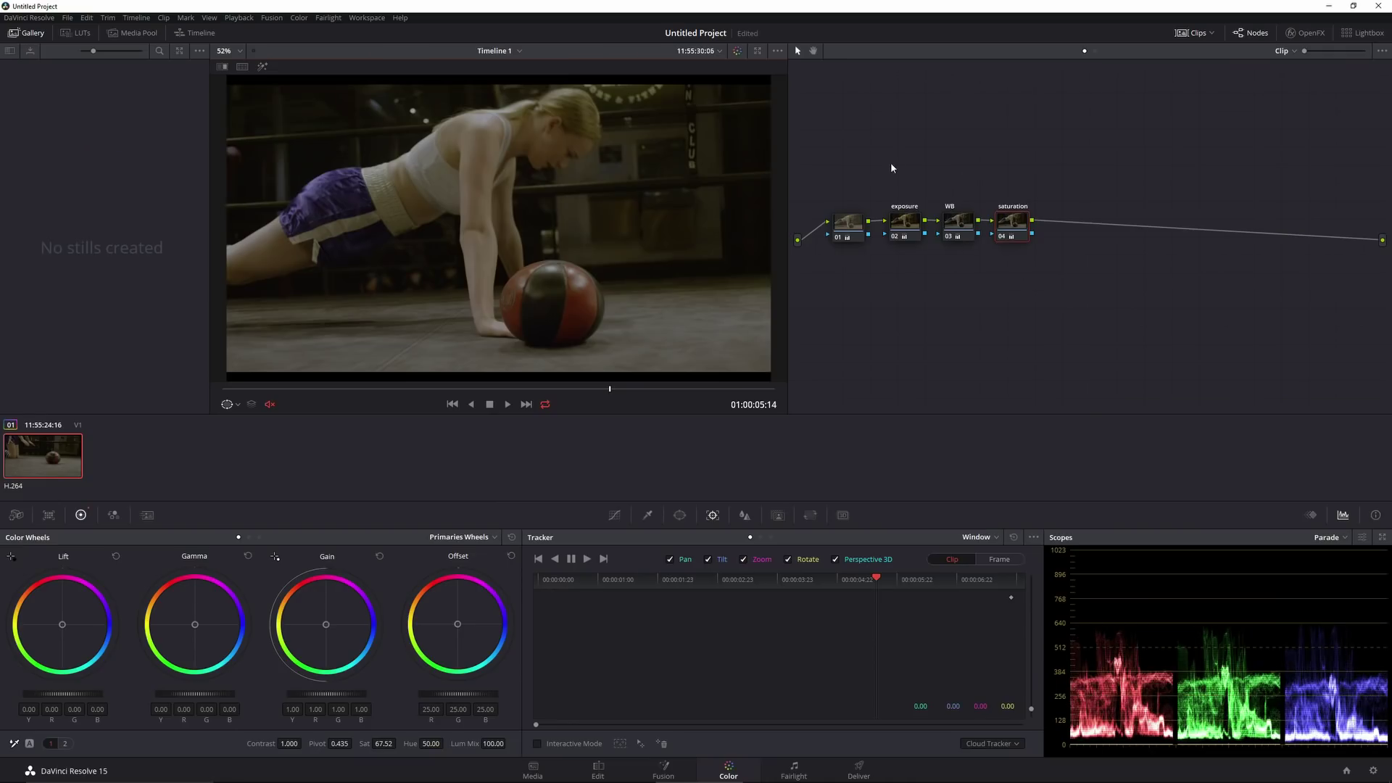
pyautogui.moveTo(891, 168); pyautogui.dragTo(1021, 279)
# Combine the exposure, WB and saturation nodes into one compound node beside node 01.
pyautogui.rightClick(1013, 235)
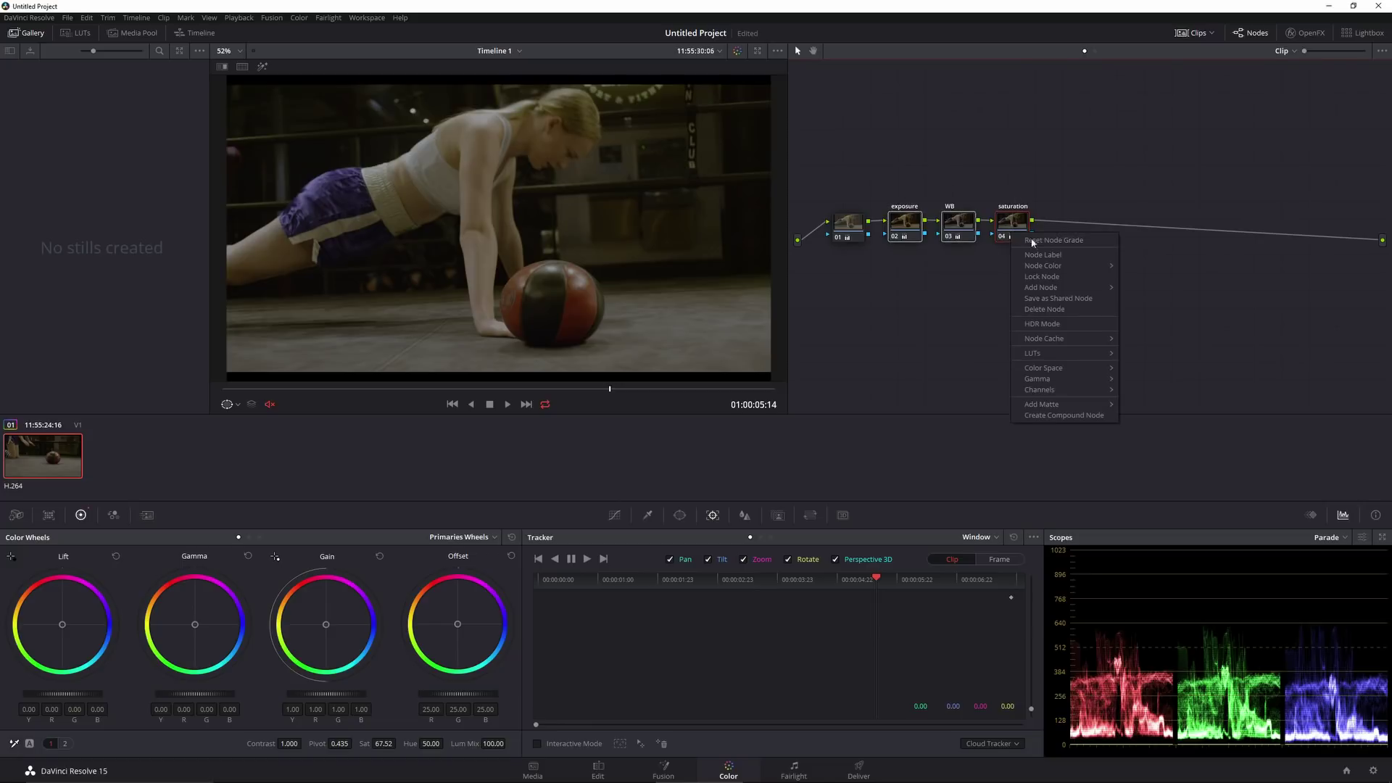
pyautogui.click(1061, 415)
pyautogui.moveTo(1015, 226); pyautogui.dragTo(907, 228)
# Add a serial and a parallel node, labelled 'shorts' and 'ball', and select shorts.
pyautogui.hotkey('alt', 's')
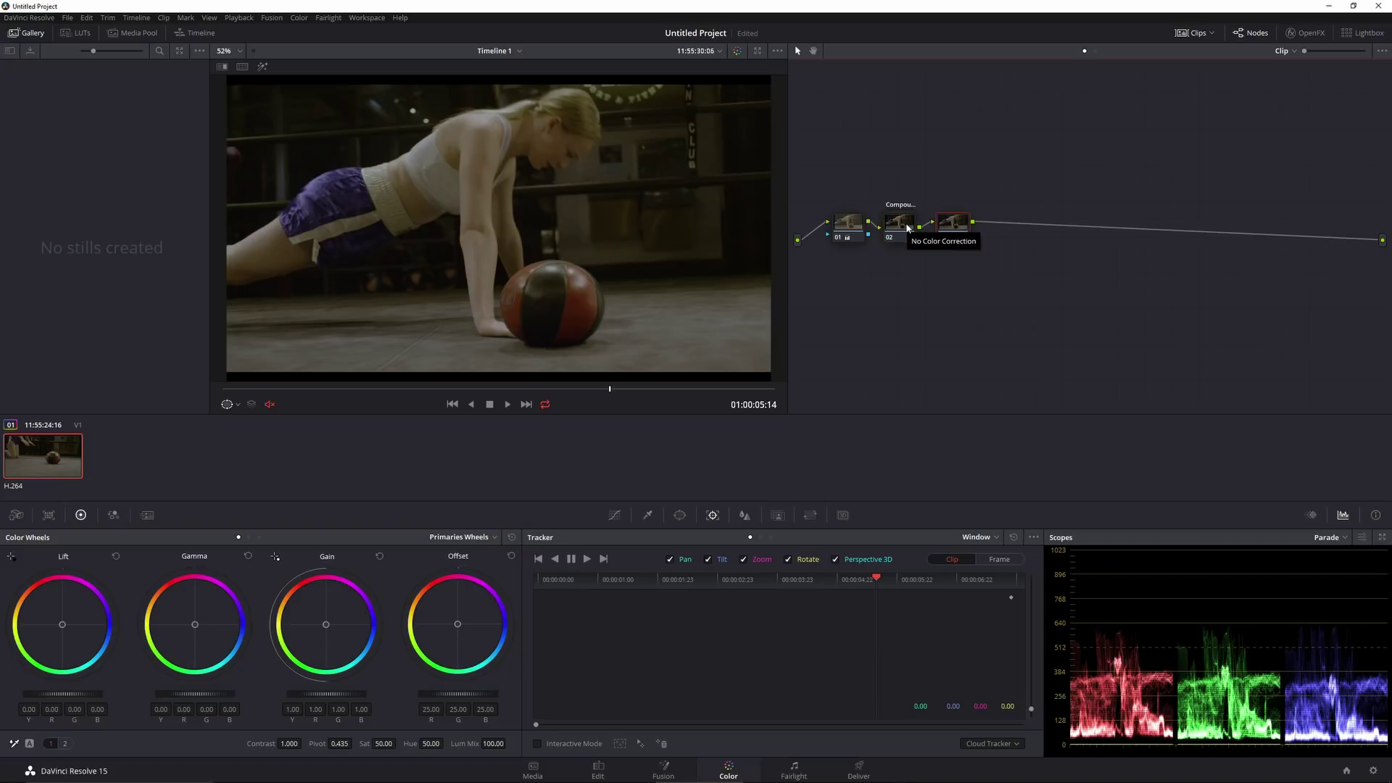
pyautogui.hotkey('alt', 'p')
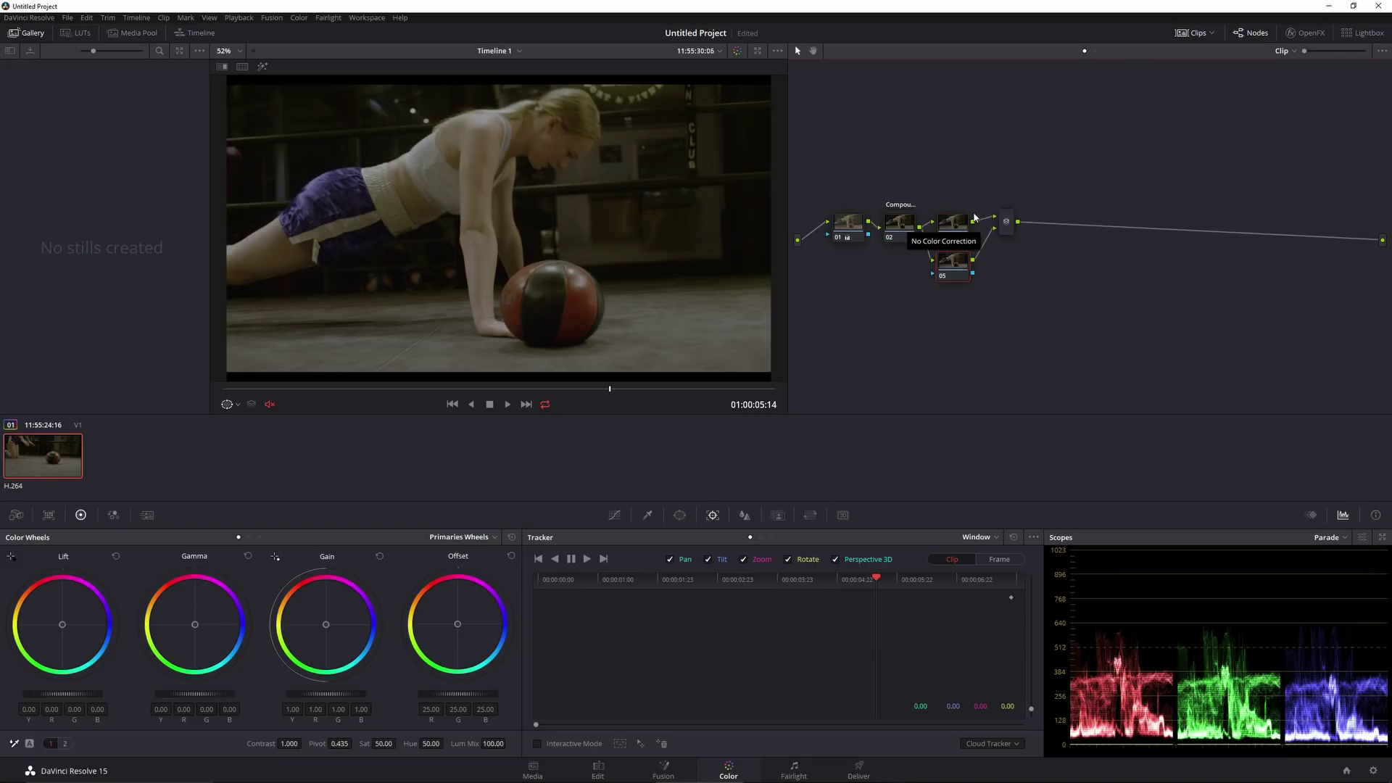
pyautogui.moveTo(954, 222); pyautogui.dragTo(954, 187)
pyautogui.rightClick(954, 184)
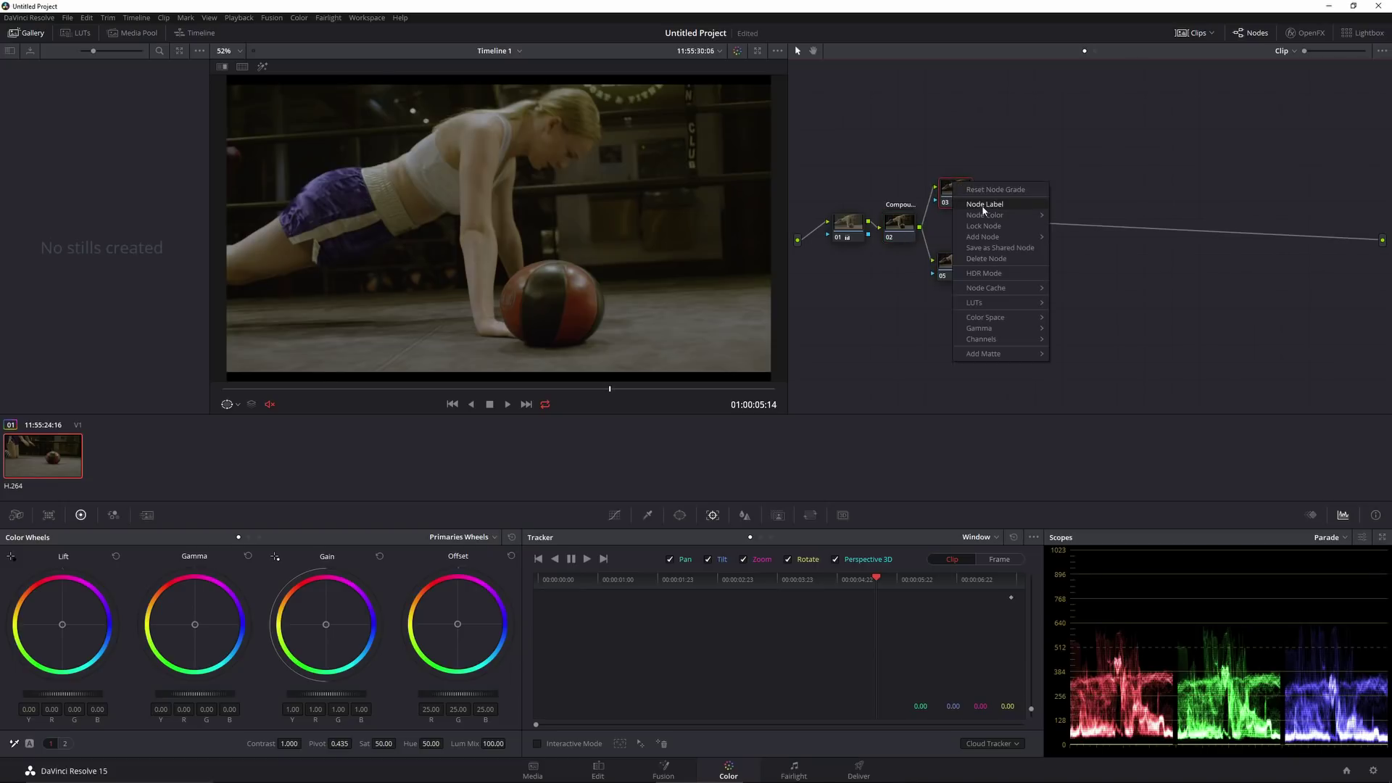
pyautogui.click(984, 205)
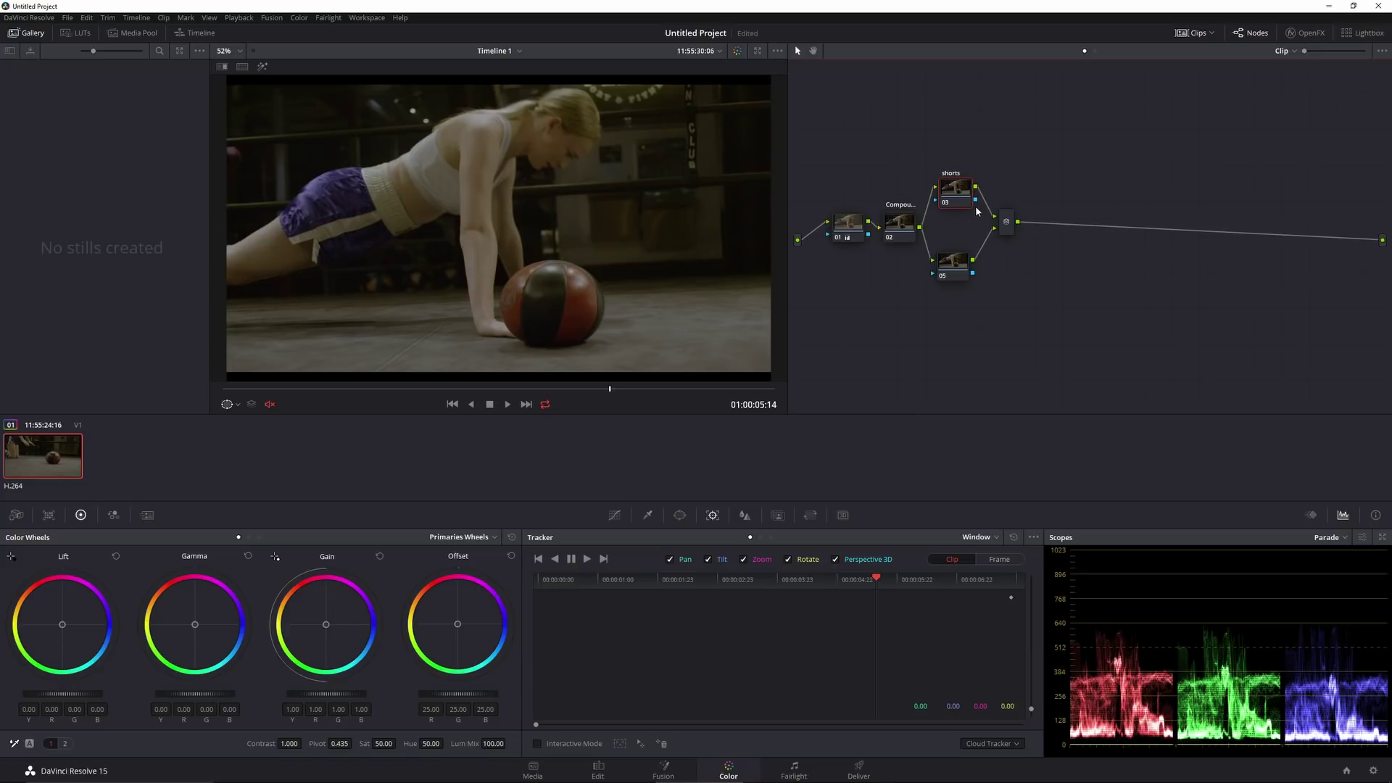
pyautogui.click(952, 262)
pyautogui.rightClick(956, 267)
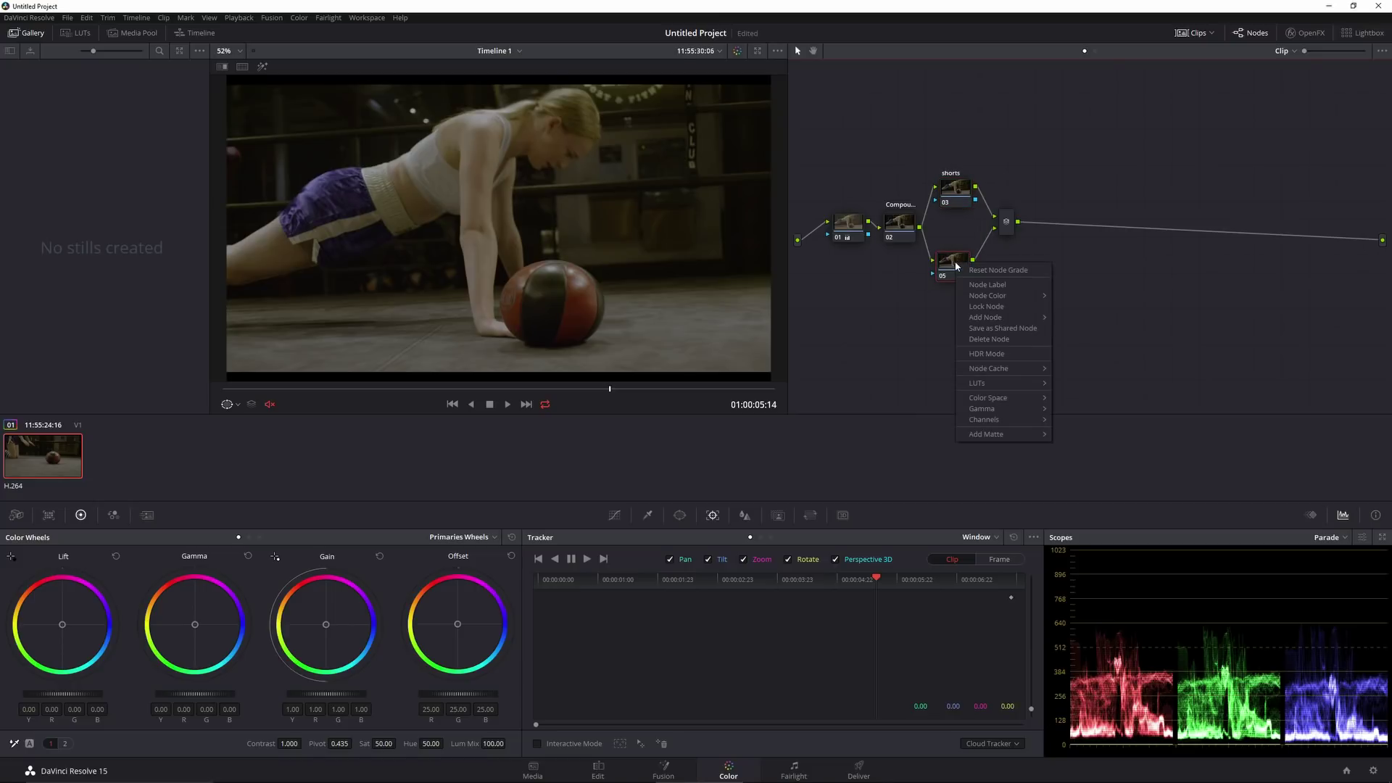
pyautogui.click(988, 284)
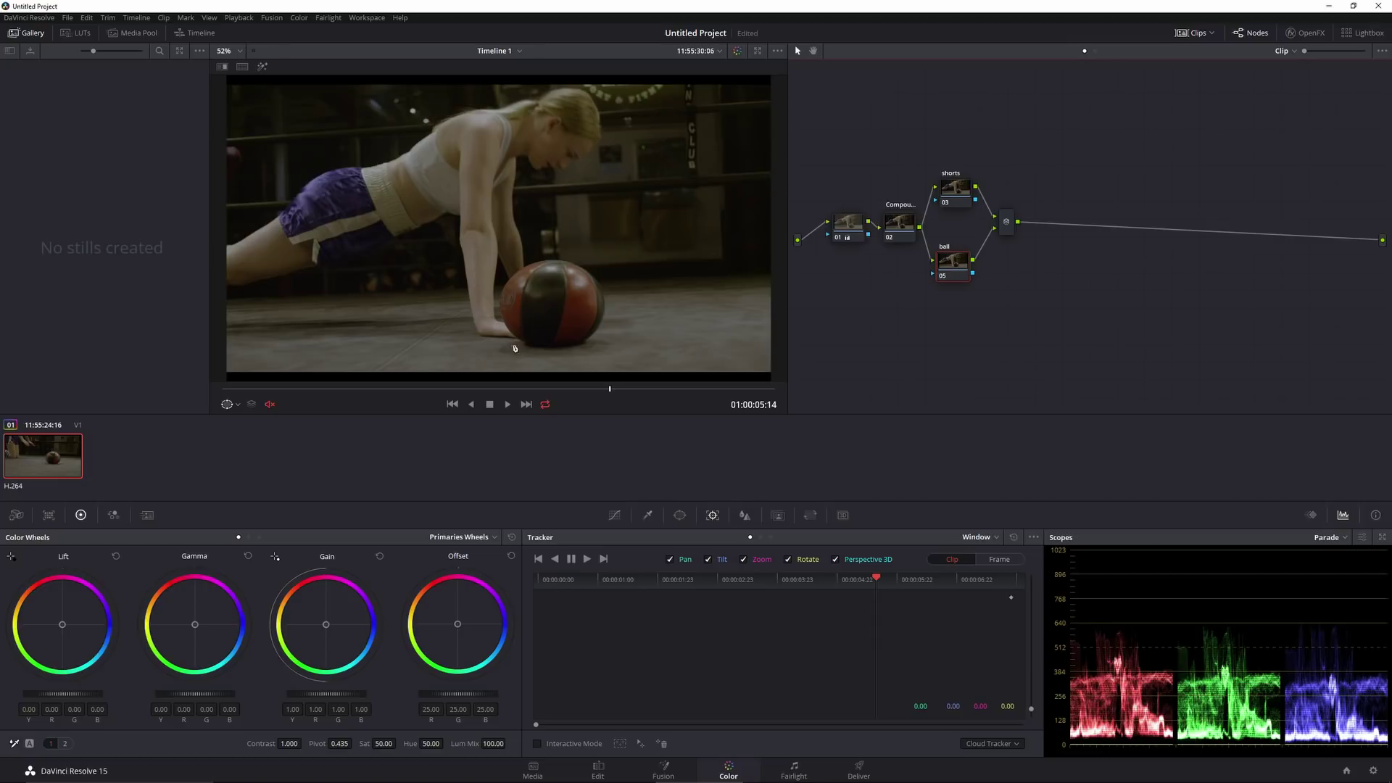
pyautogui.click(962, 186)
pyautogui.click(614, 515)
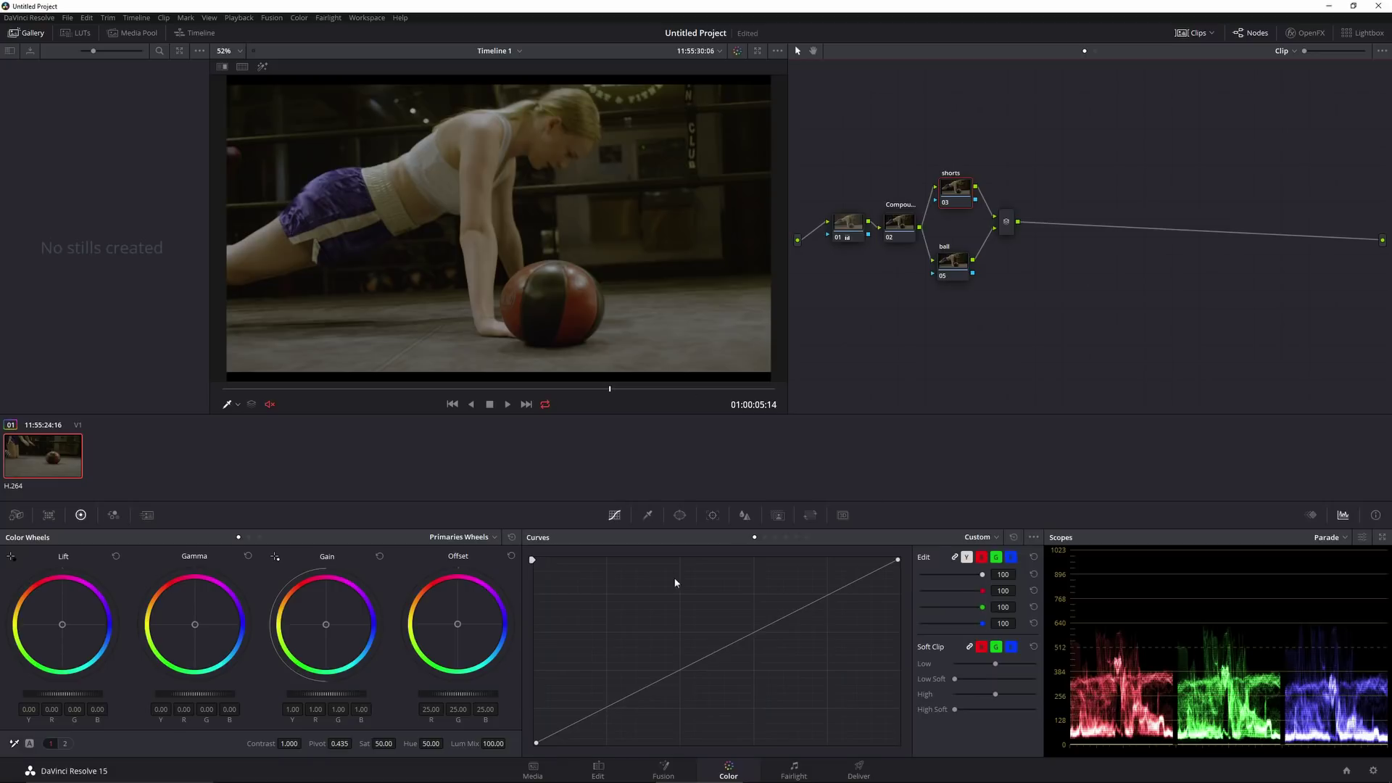
# Put a Hue vs Hue curve on the shorts node sampled from the purple shorts.
pyautogui.click(964, 536)
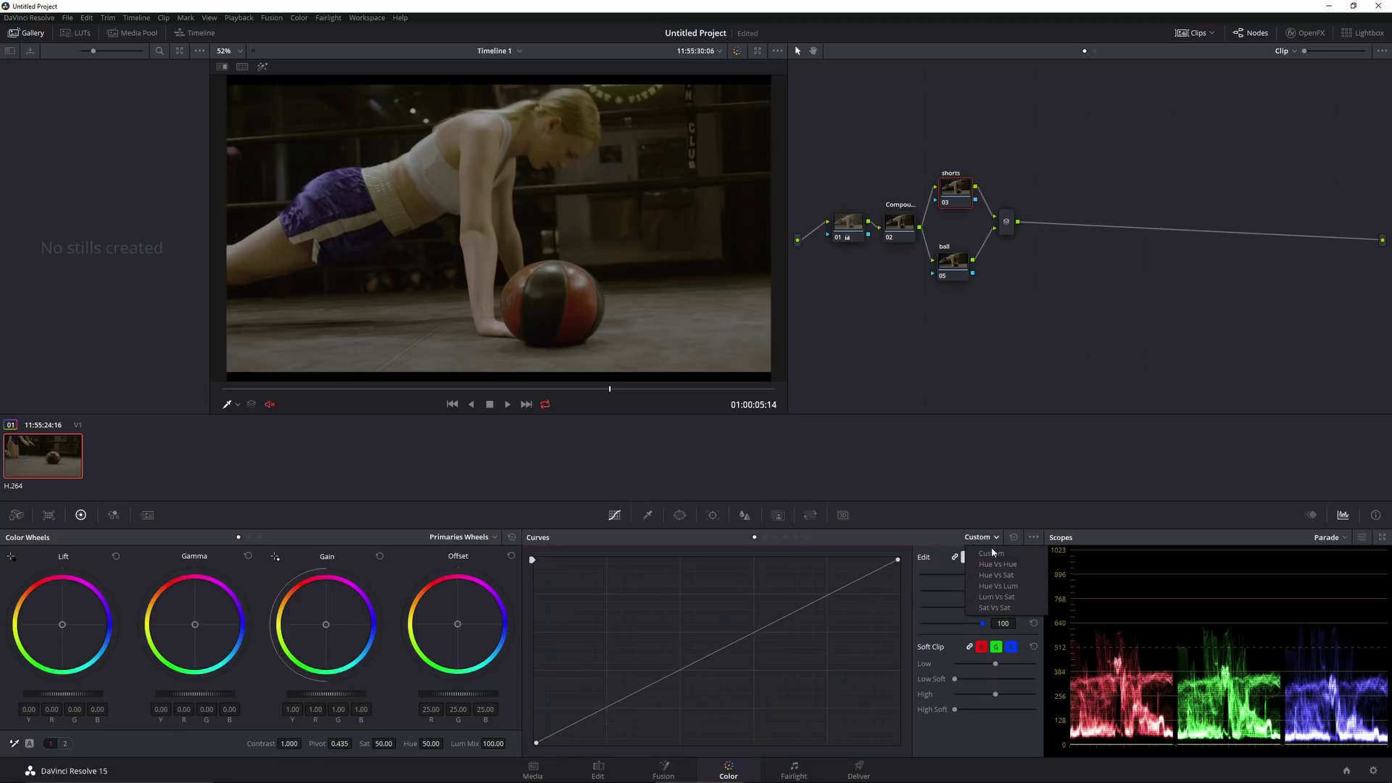
pyautogui.click(995, 565)
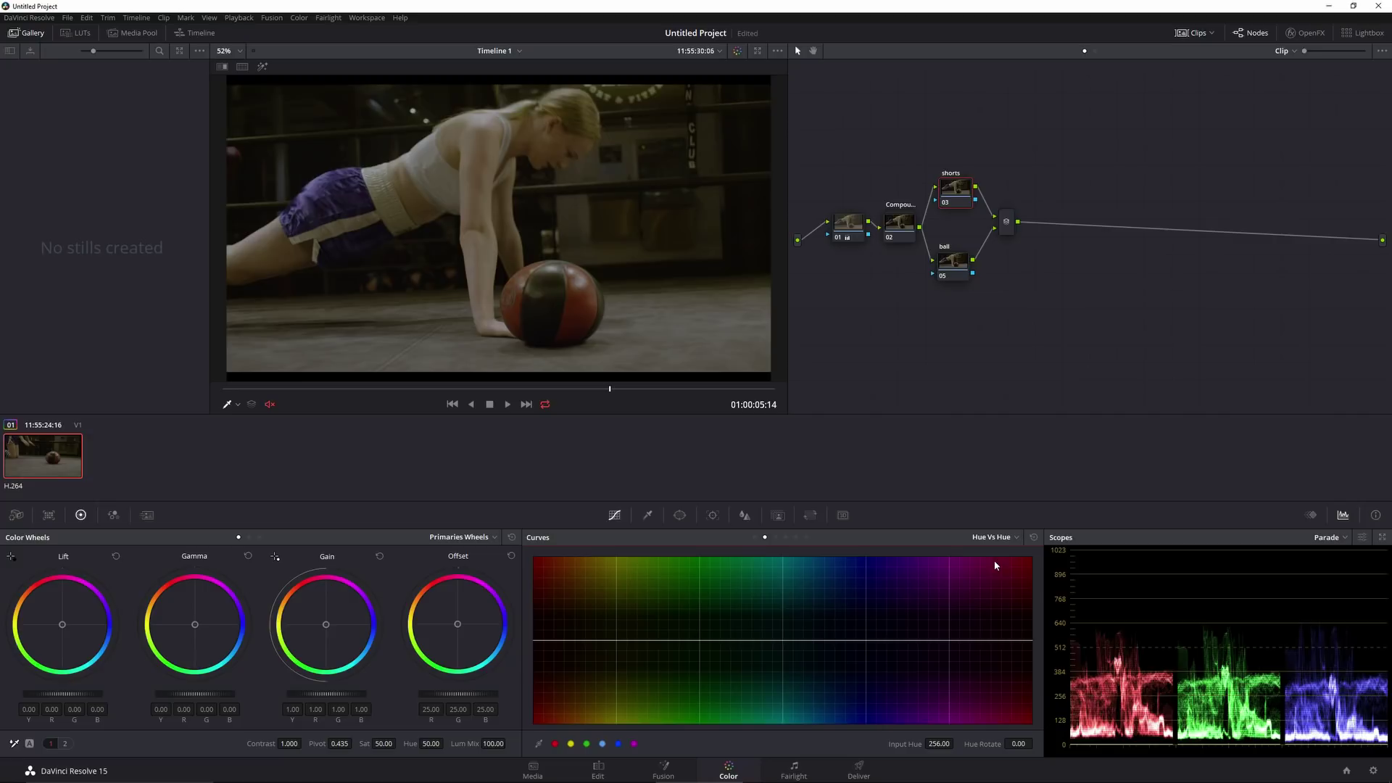
pyautogui.click(339, 184)
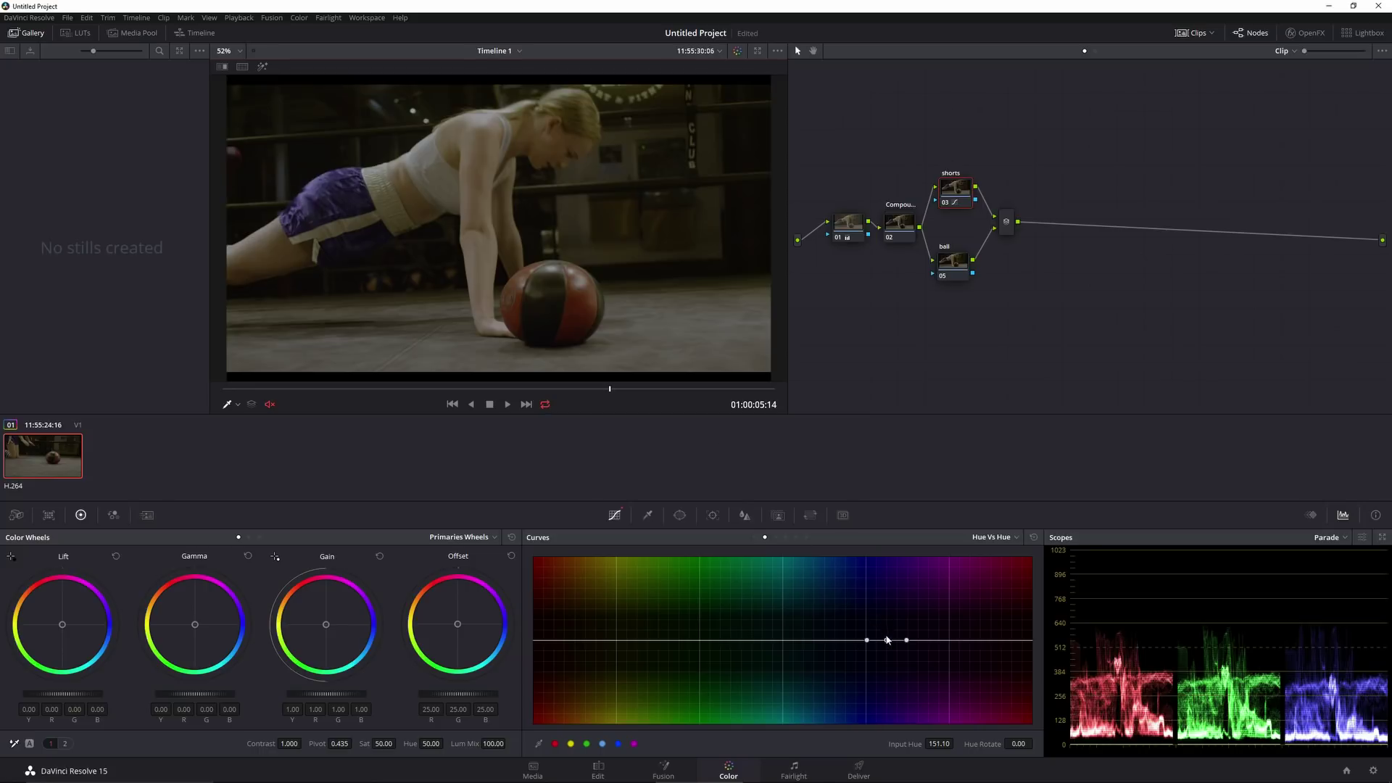
# Shift the shorts' hue toward teal with a widened bump, rotating hue by 42.52.
pyautogui.moveTo(887, 640); pyautogui.dragTo(845, 640)
pyautogui.moveTo(906, 640); pyautogui.dragTo(931, 641)
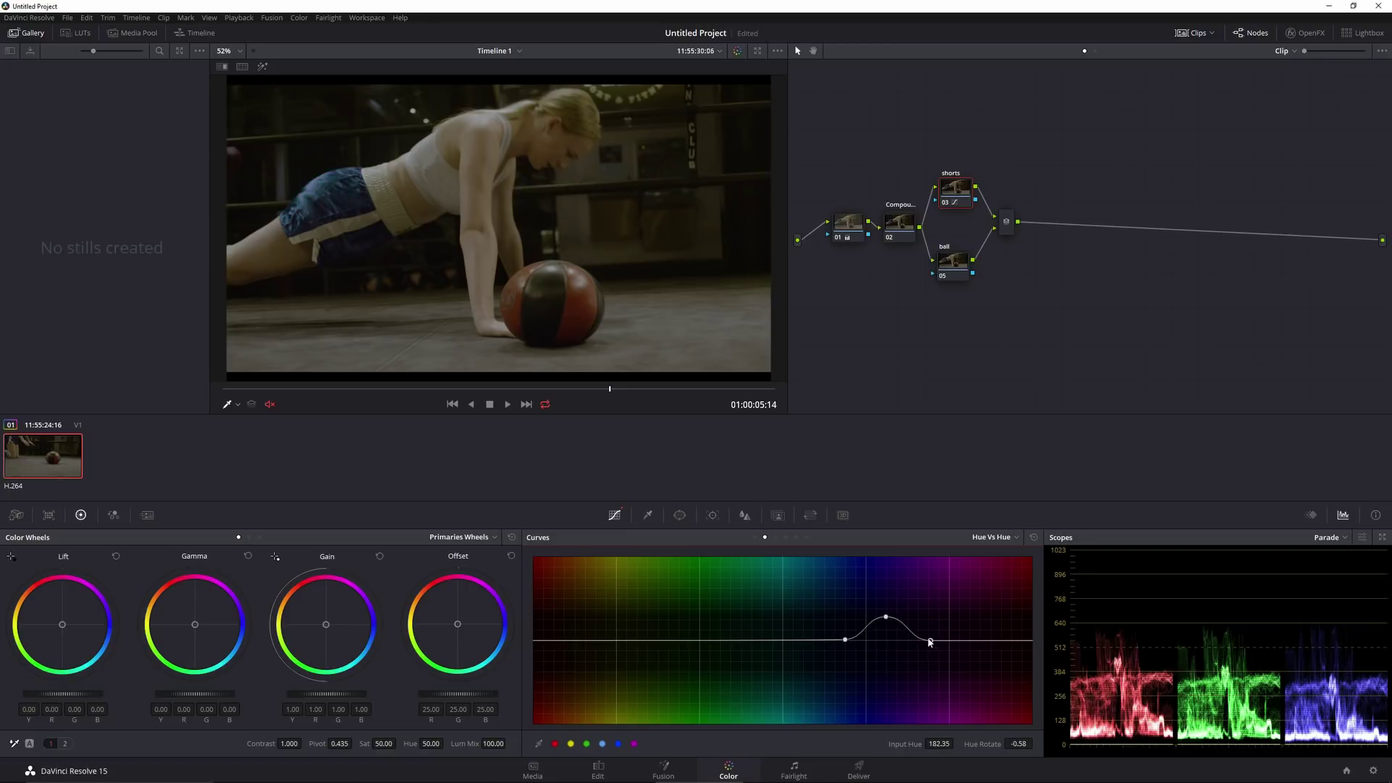
pyautogui.moveTo(887, 618); pyautogui.dragTo(889, 623)
pyautogui.click(945, 266)
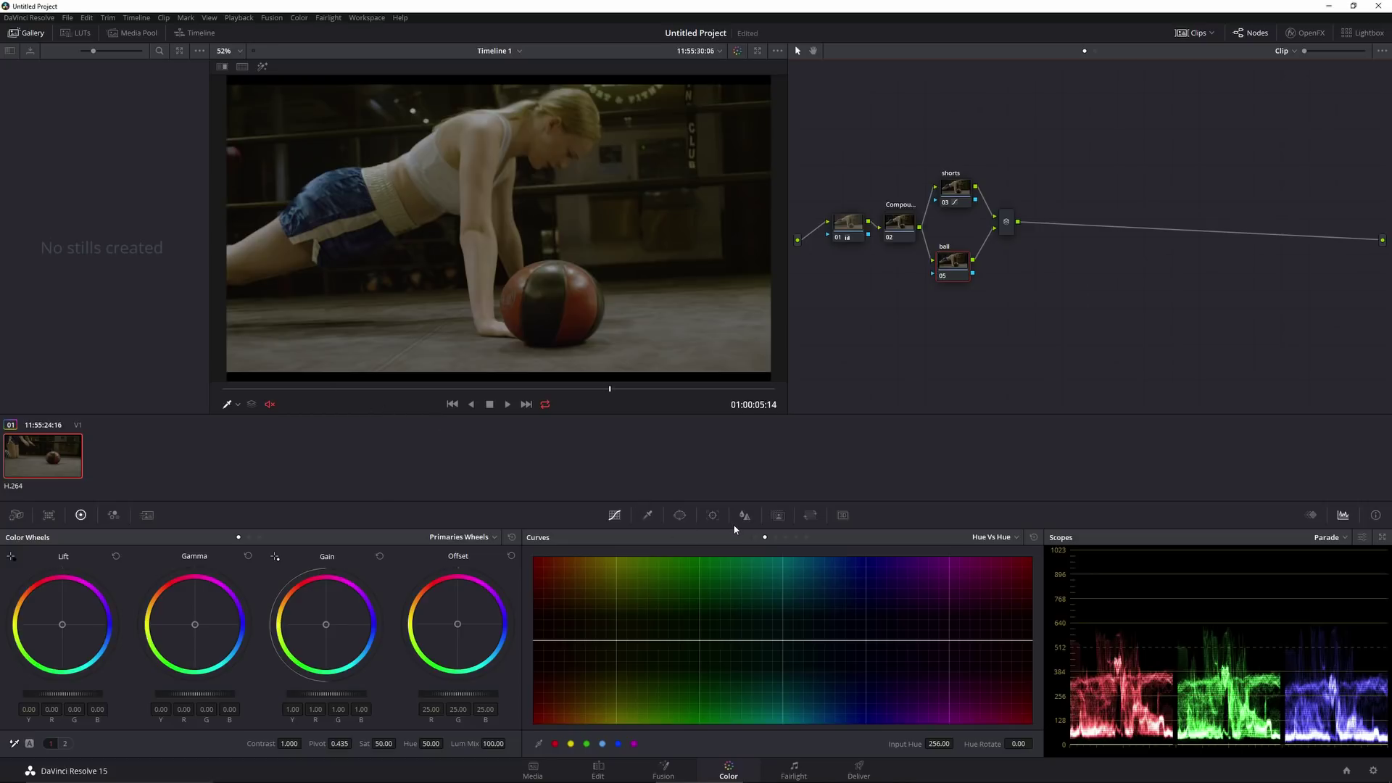
pyautogui.click(713, 515)
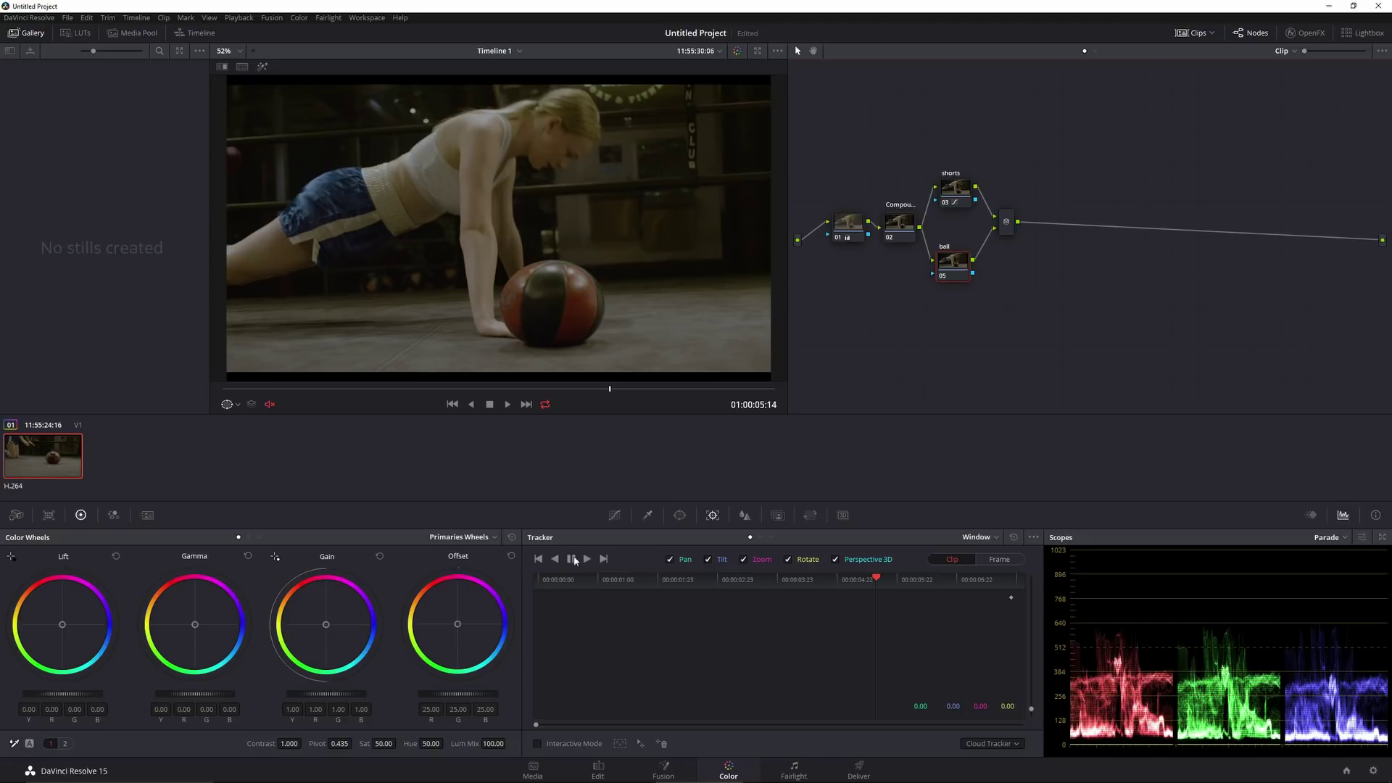
# Fit a circular window tightly around the medicine ball with softness reduced to 1.32.
pyautogui.click(679, 515)
pyautogui.click(546, 617)
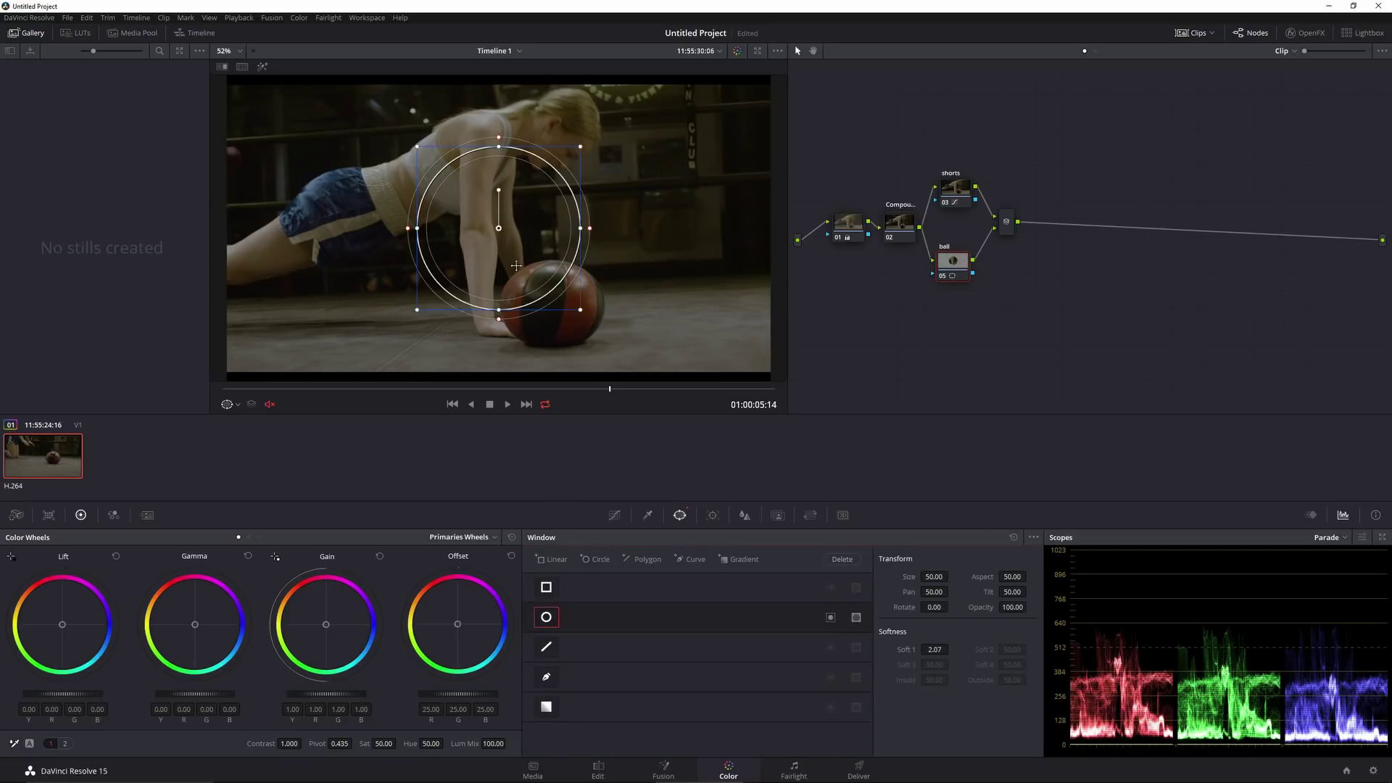
pyautogui.moveTo(516, 265); pyautogui.dragTo(567, 334)
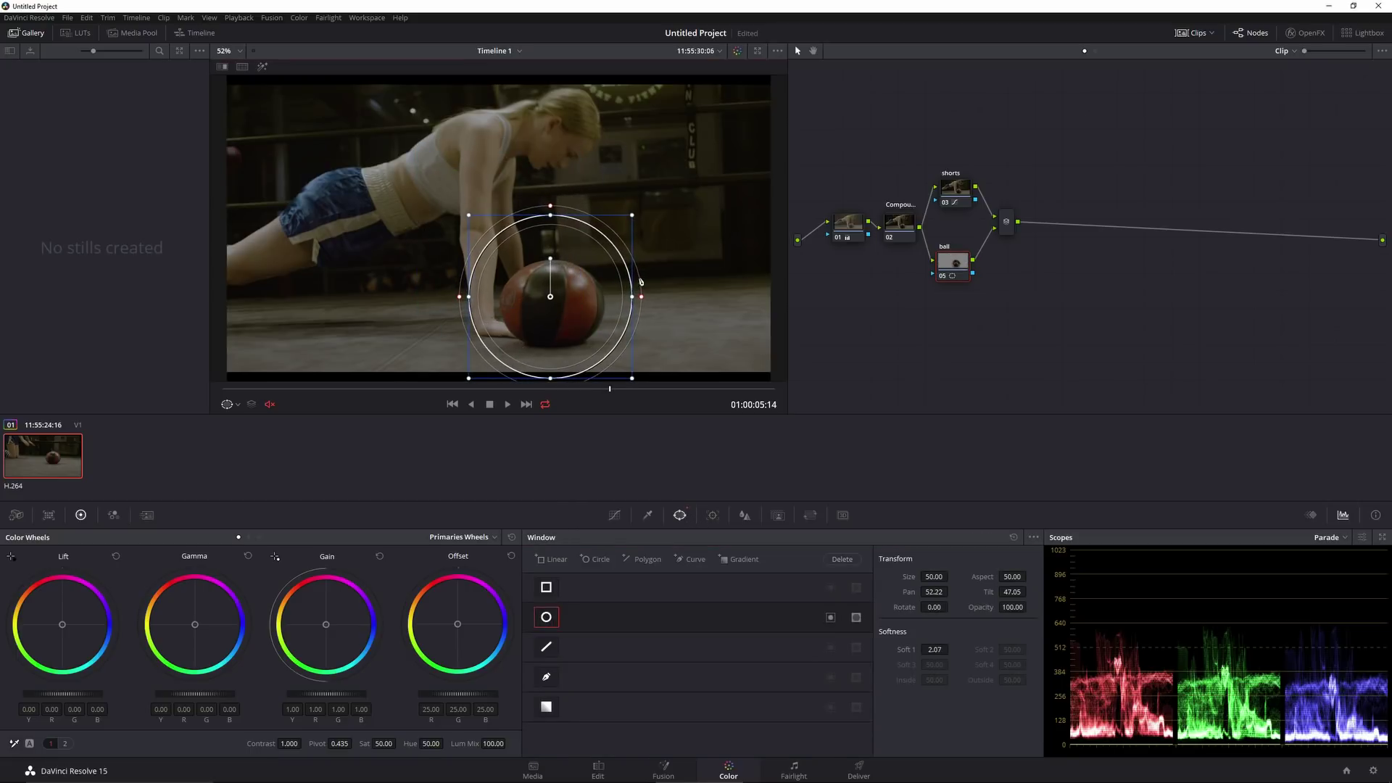
pyautogui.moveTo(641, 297); pyautogui.dragTo(638, 299)
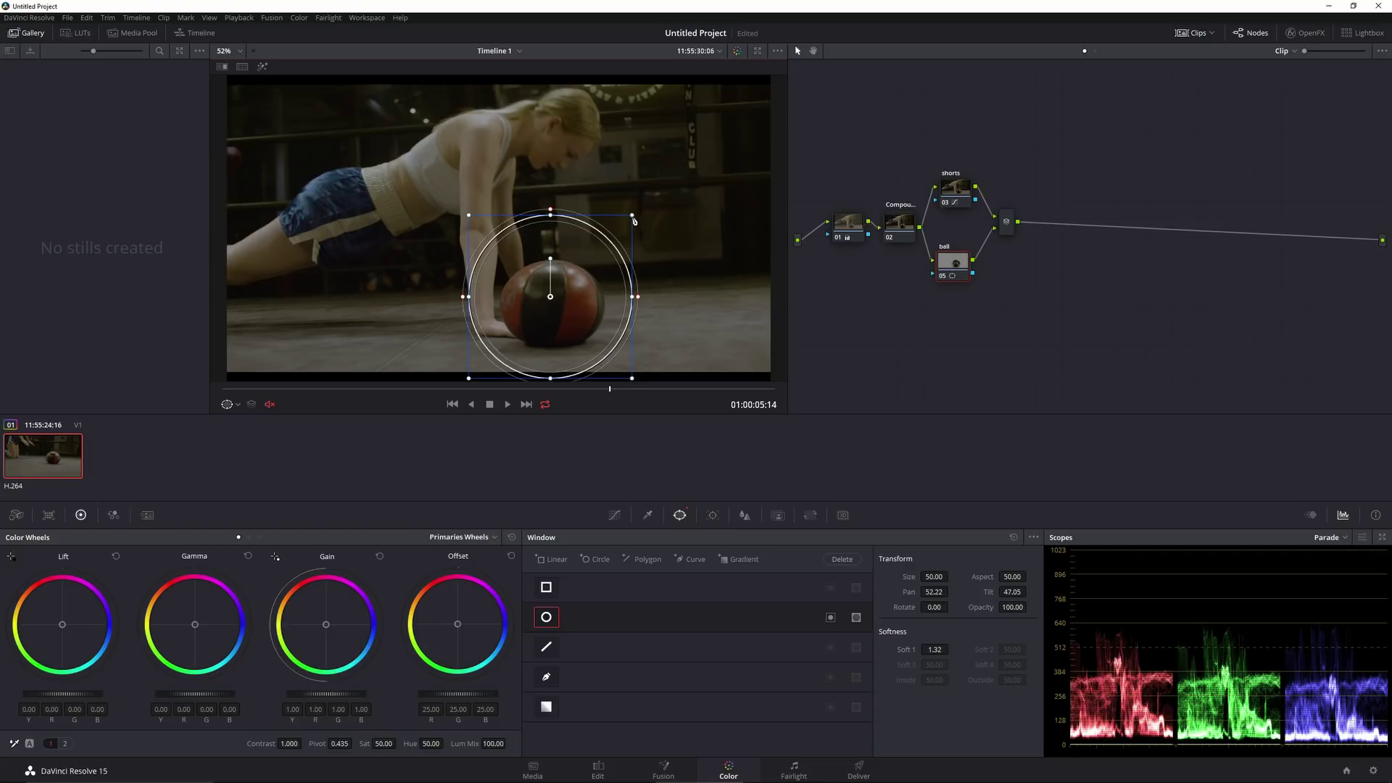
pyautogui.moveTo(633, 216); pyautogui.dragTo(599, 254)
pyautogui.moveTo(563, 303); pyautogui.dragTo(562, 313)
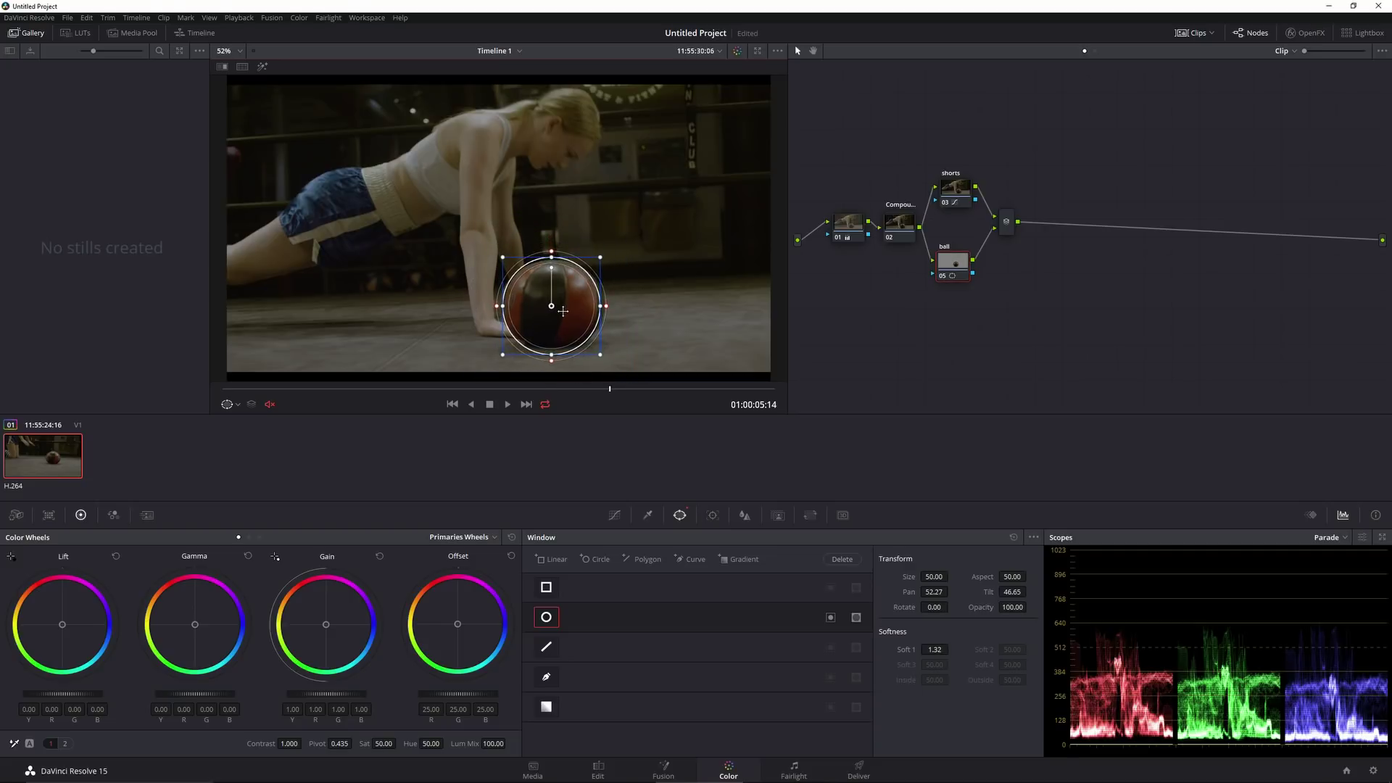
# Check the ball window in Highlight mode and nudge it to centre on the ball.
pyautogui.click(263, 66)
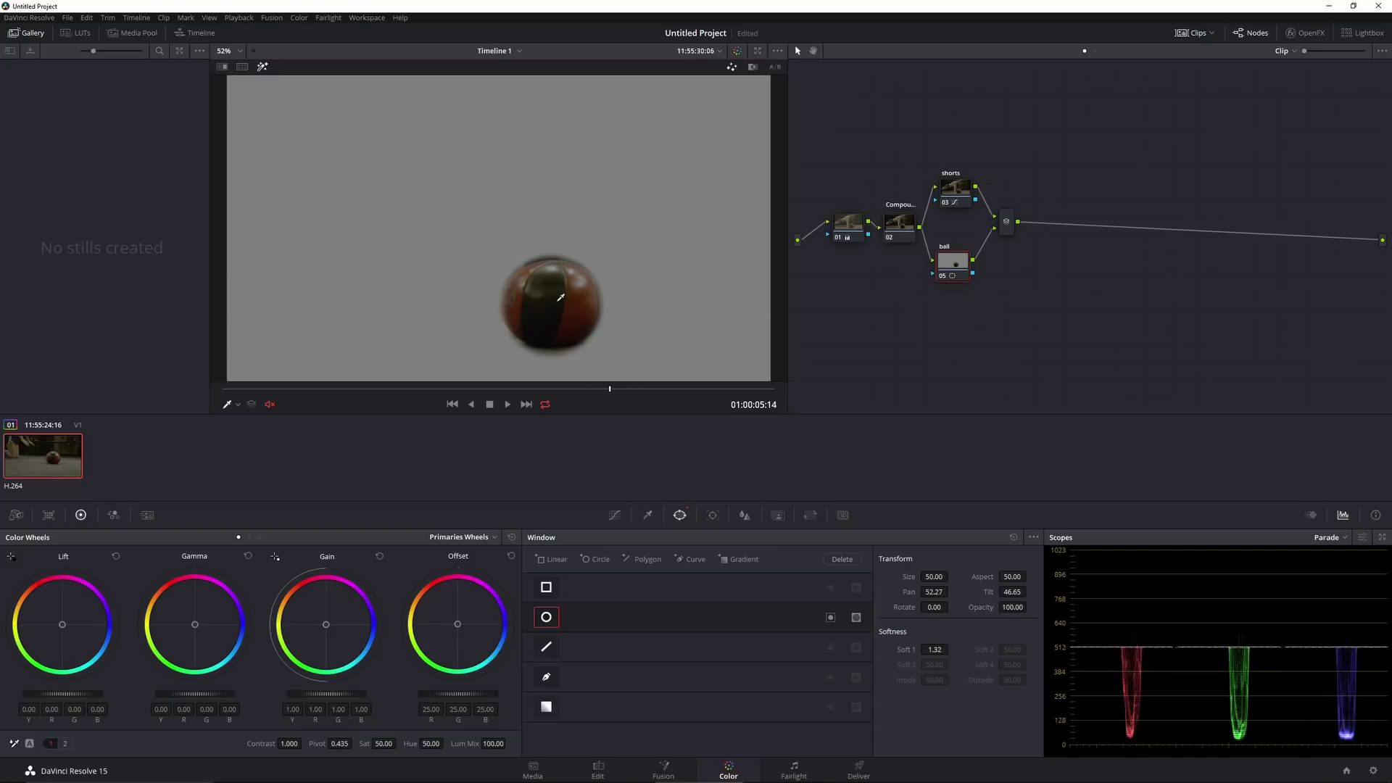
pyautogui.click(238, 404)
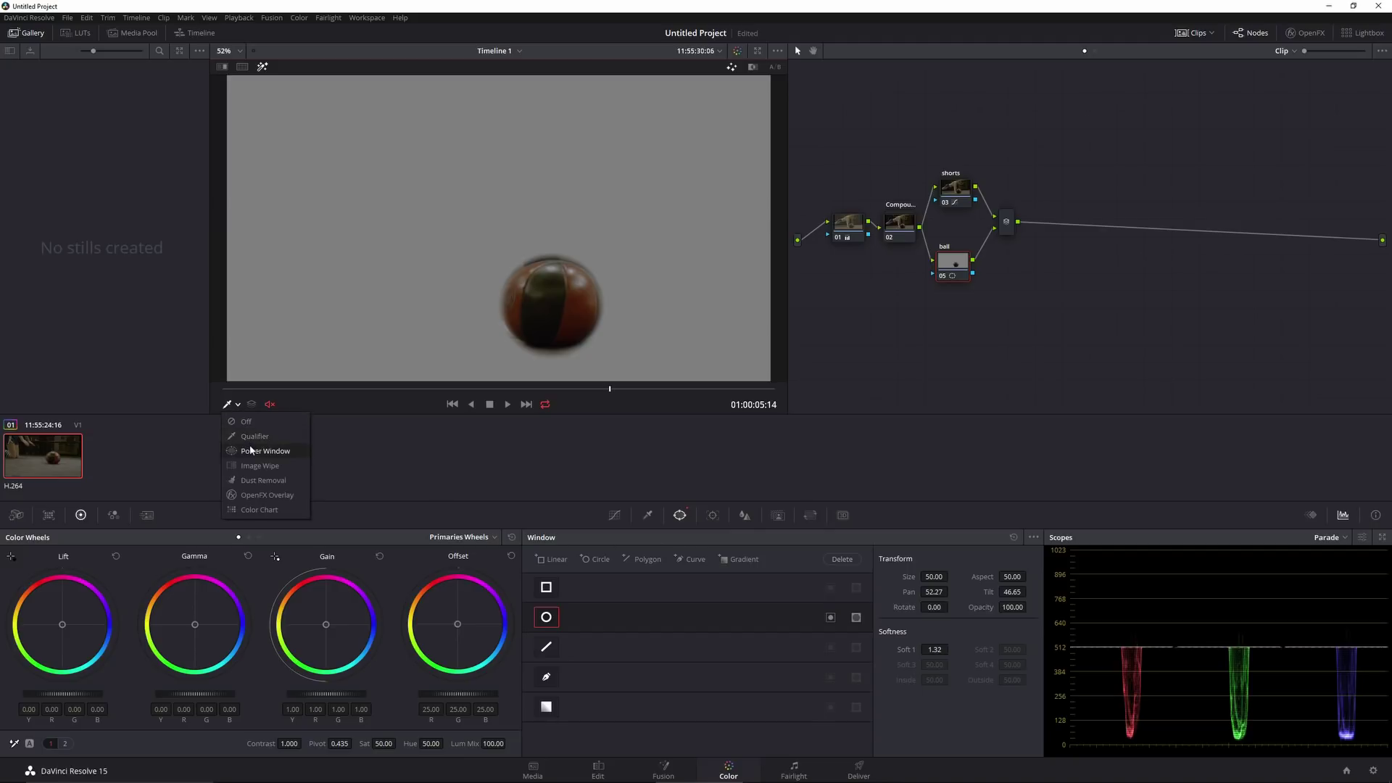
pyautogui.click(267, 451)
pyautogui.moveTo(552, 308); pyautogui.dragTo(549, 309)
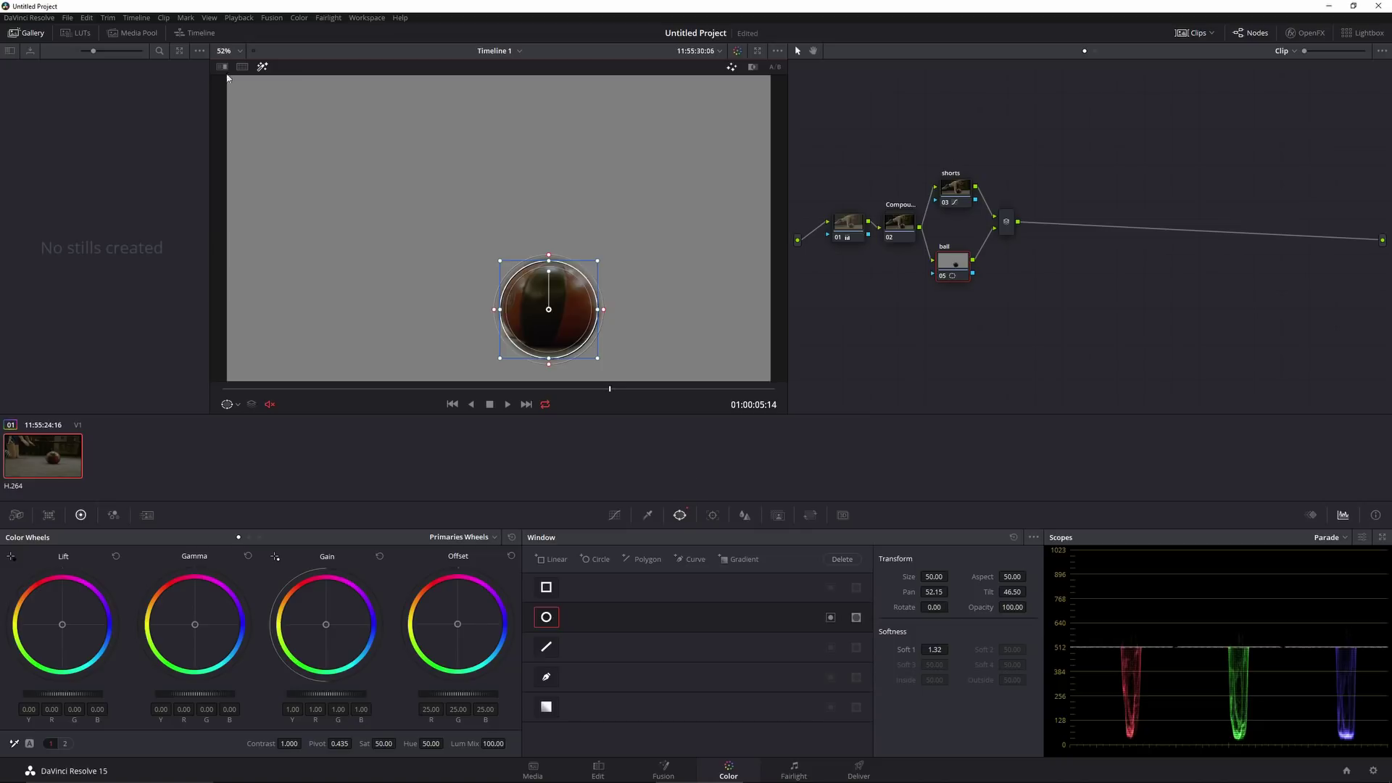
pyautogui.click(263, 66)
pyautogui.click(712, 515)
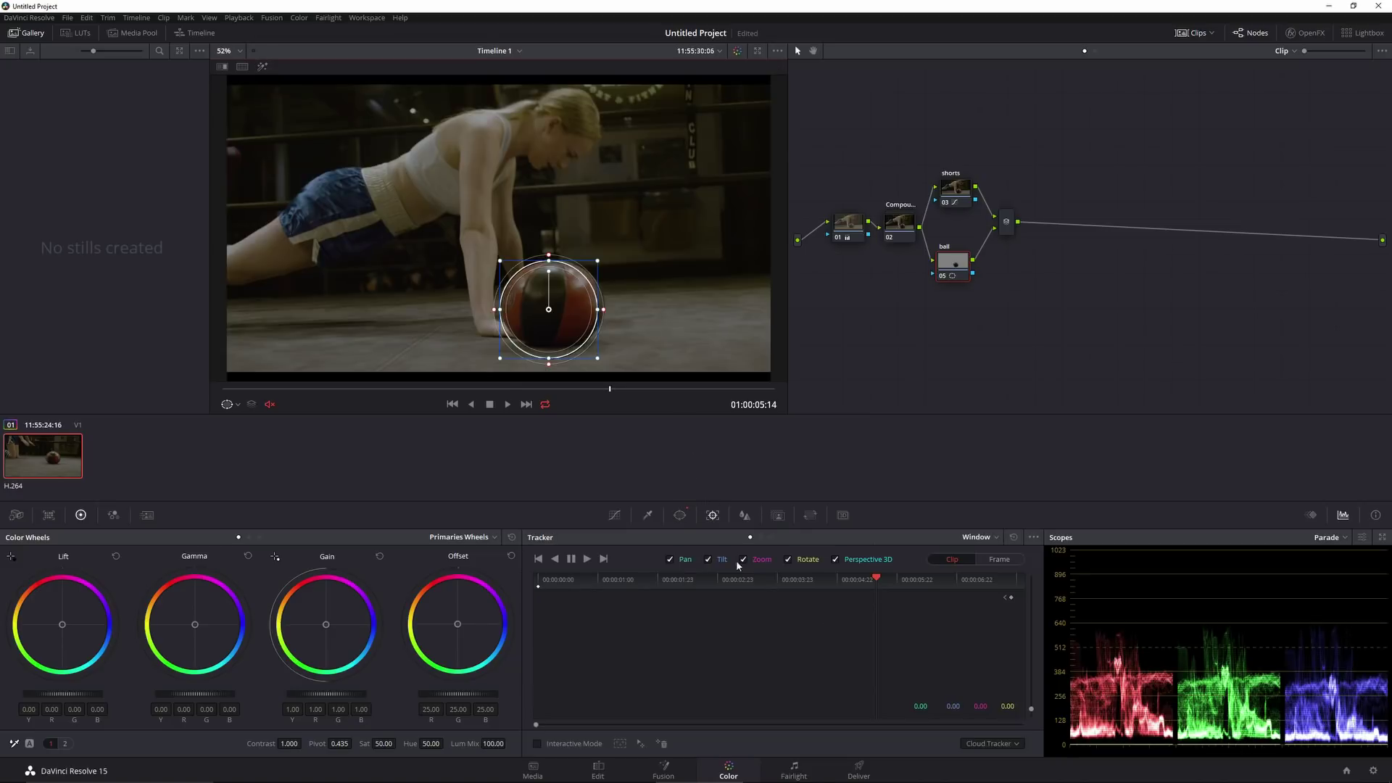
# Limit the tracker to pan and tilt by disabling Zoom, Rotate and Perspective 3D.
pyautogui.click(588, 559)
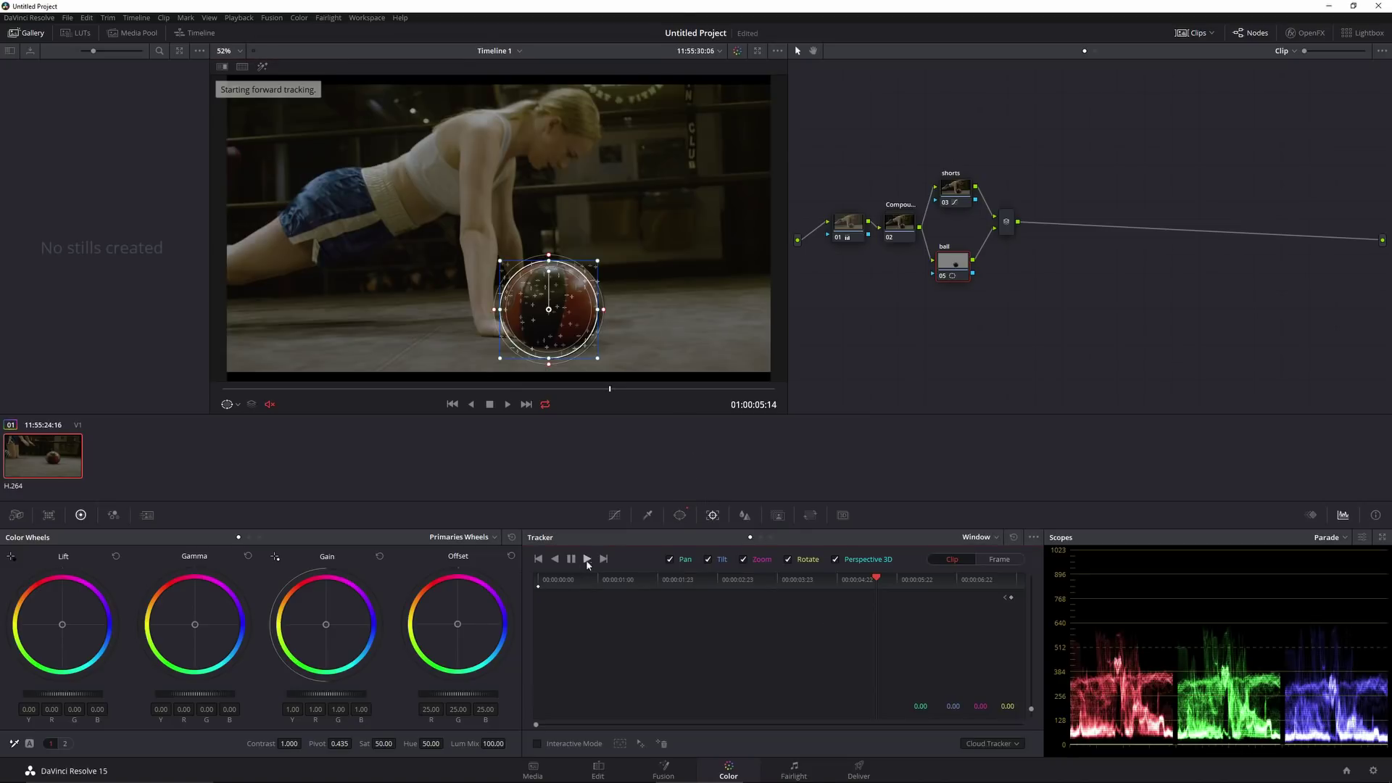
pyautogui.click(836, 560)
pyautogui.click(789, 560)
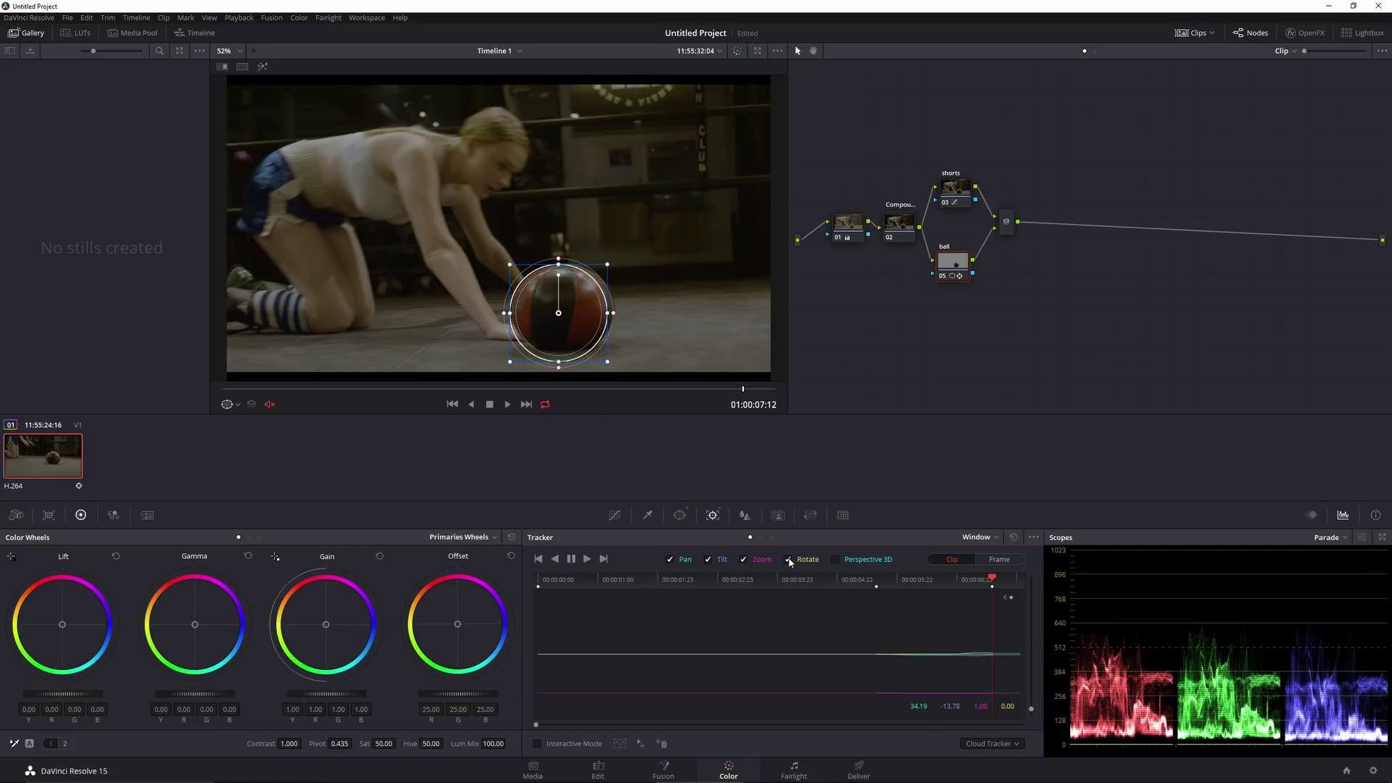
pyautogui.click(744, 560)
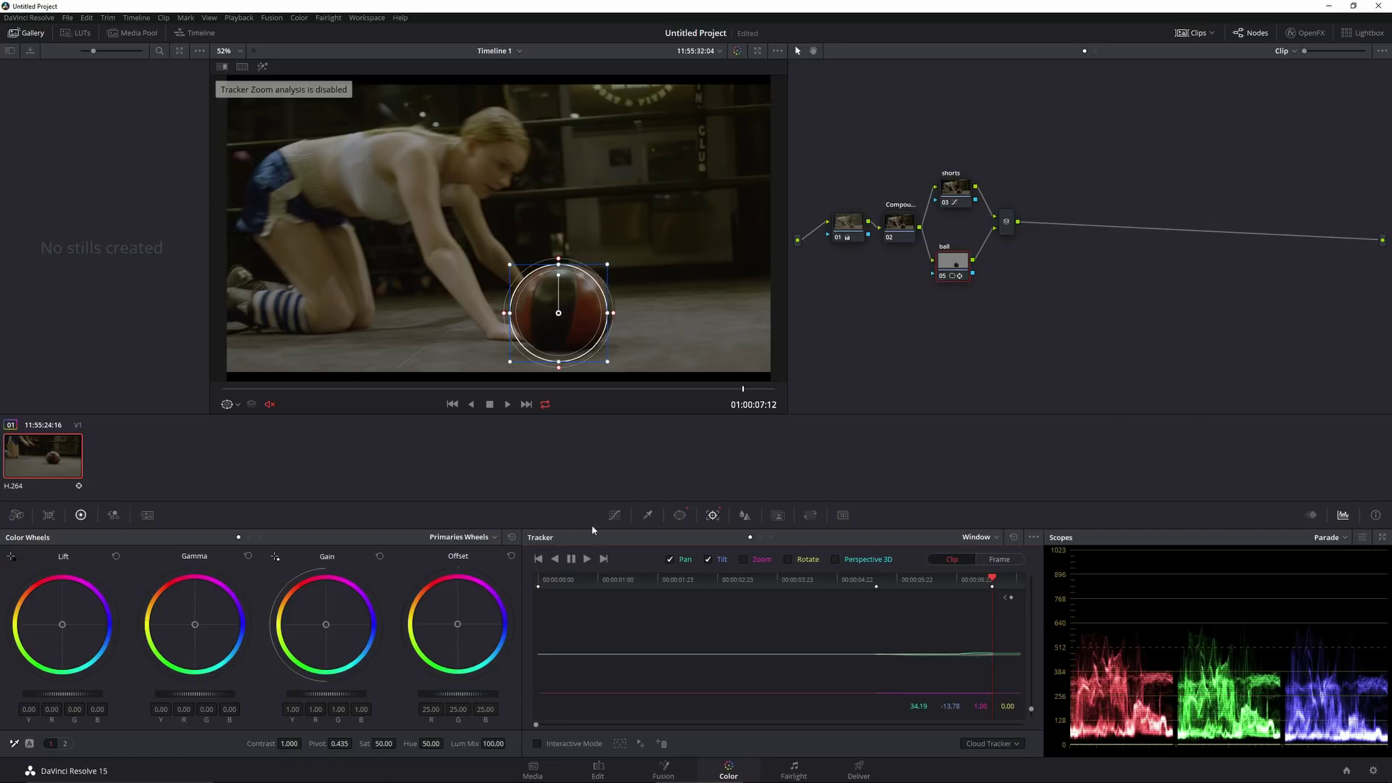
pyautogui.click(475, 405)
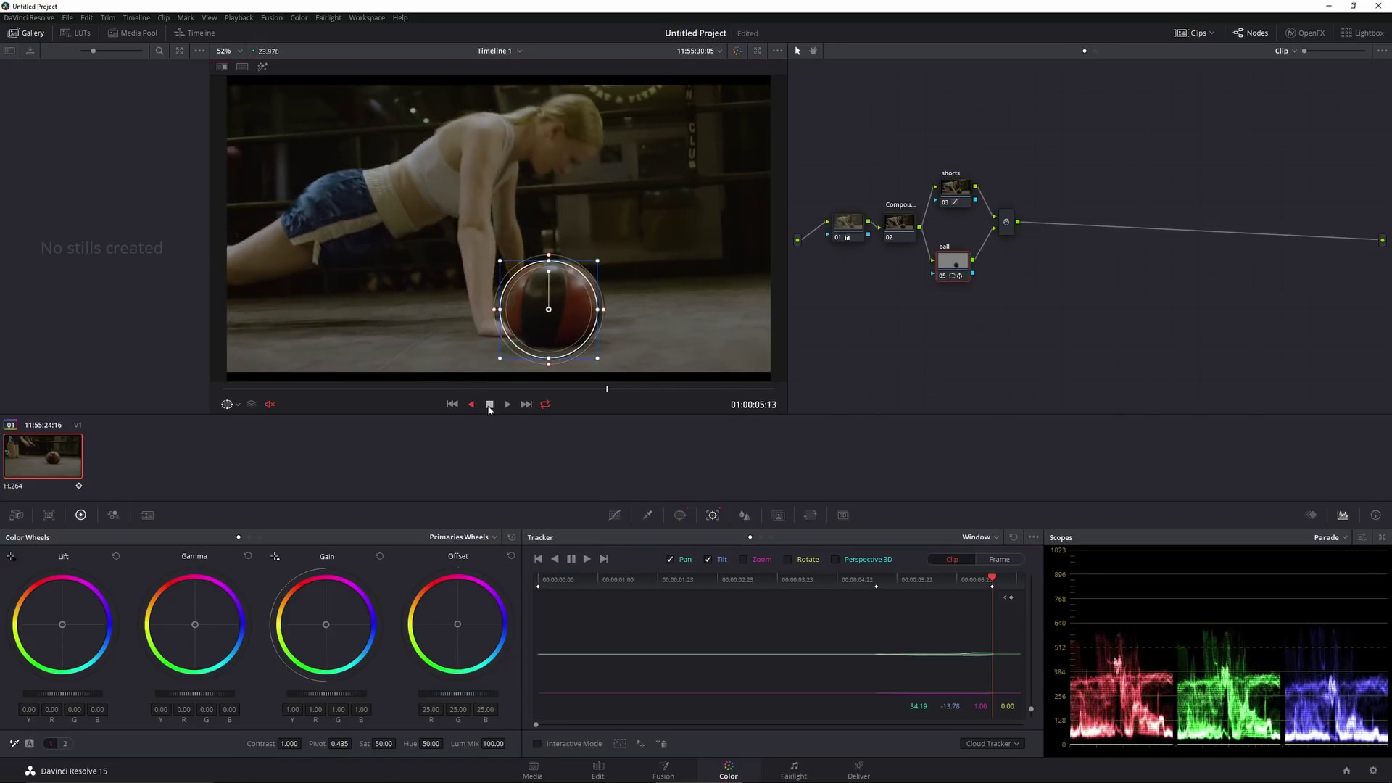
pyautogui.click(489, 404)
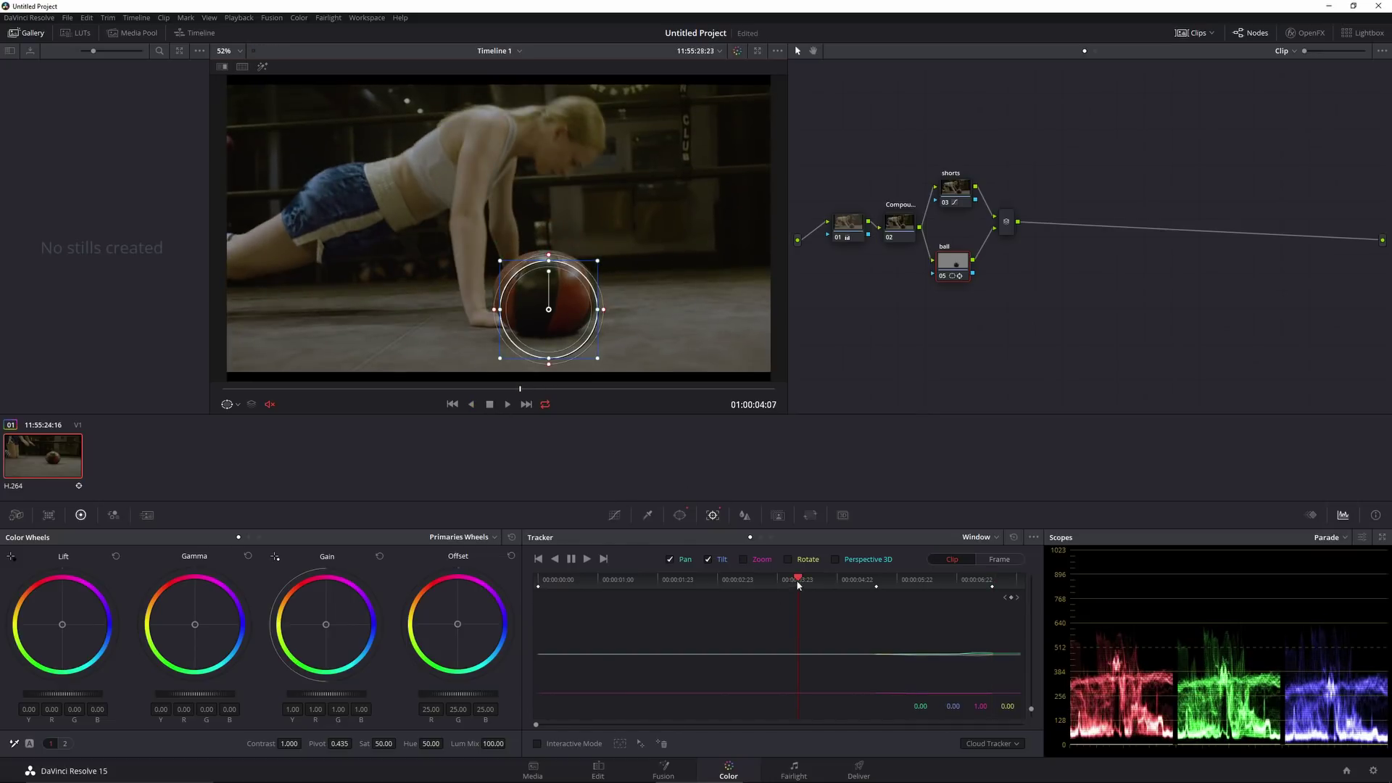
# Track the ball window forward and backward through the whole clip, then check mid-clip.
pyautogui.click(587, 558)
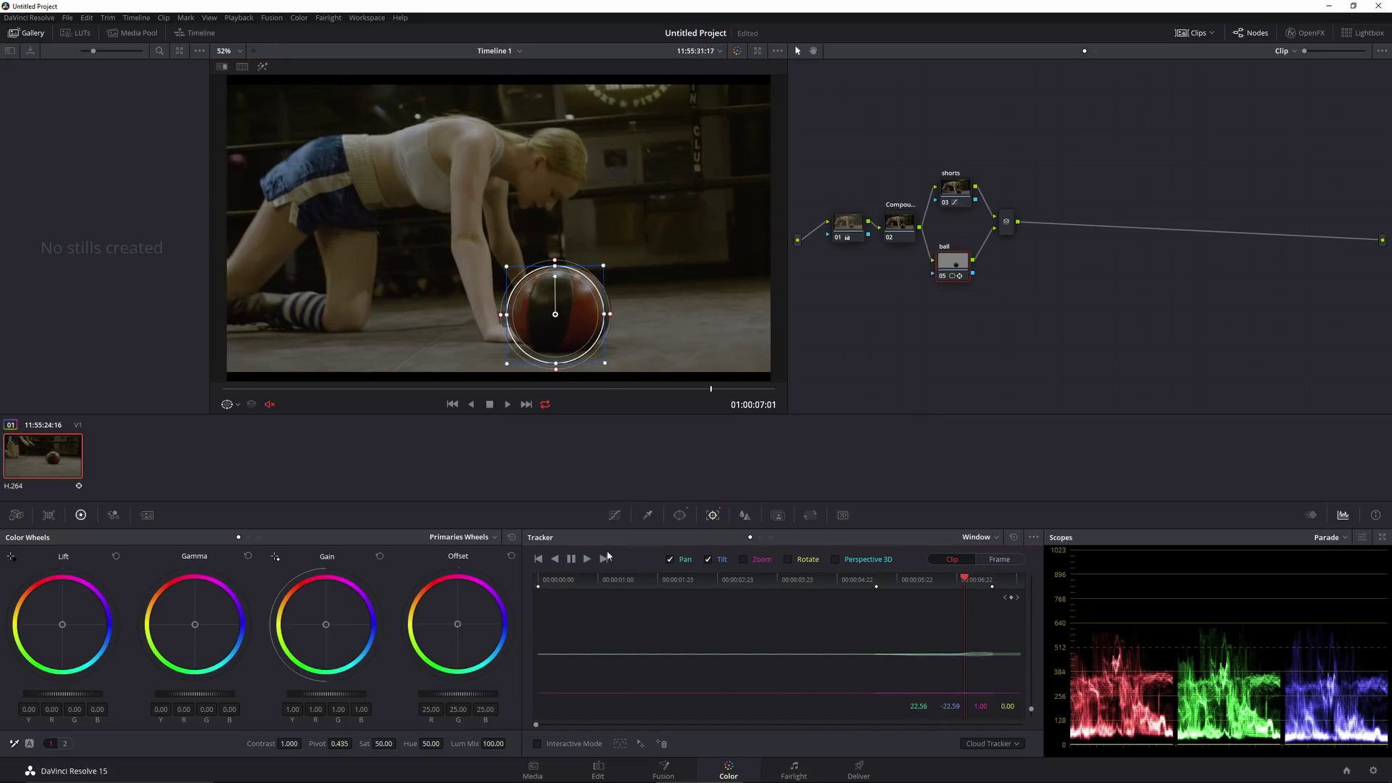
pyautogui.click(555, 559)
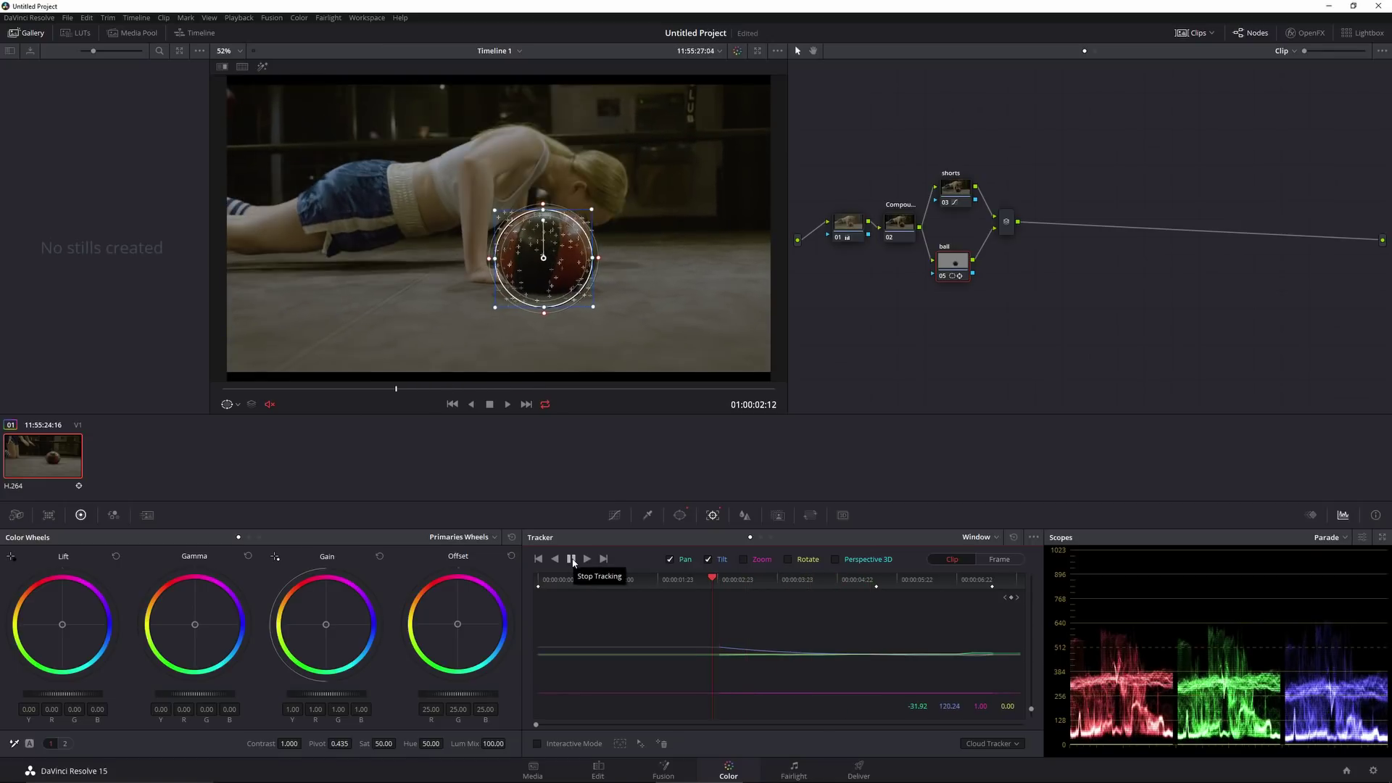
pyautogui.click(572, 559)
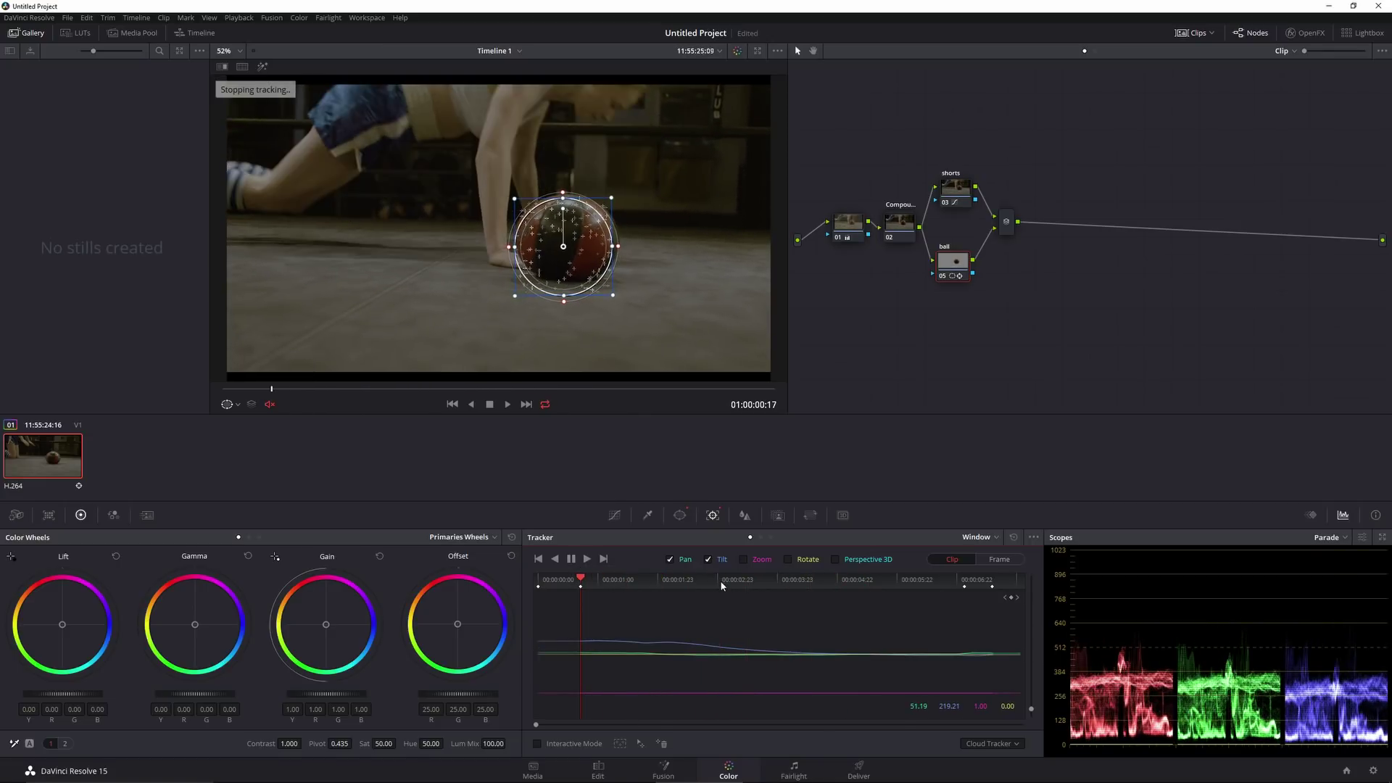
pyautogui.moveTo(789, 580); pyautogui.dragTo(832, 578)
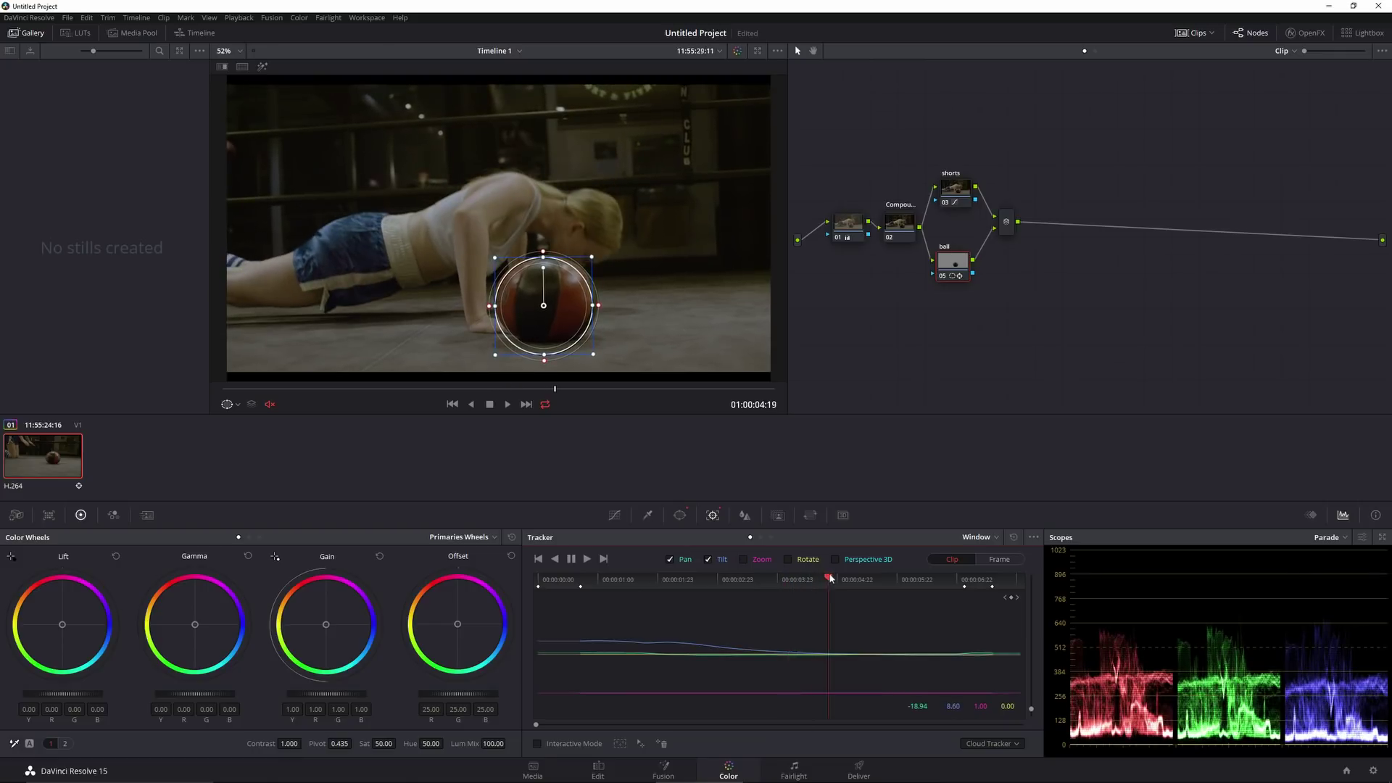
pyautogui.click(614, 515)
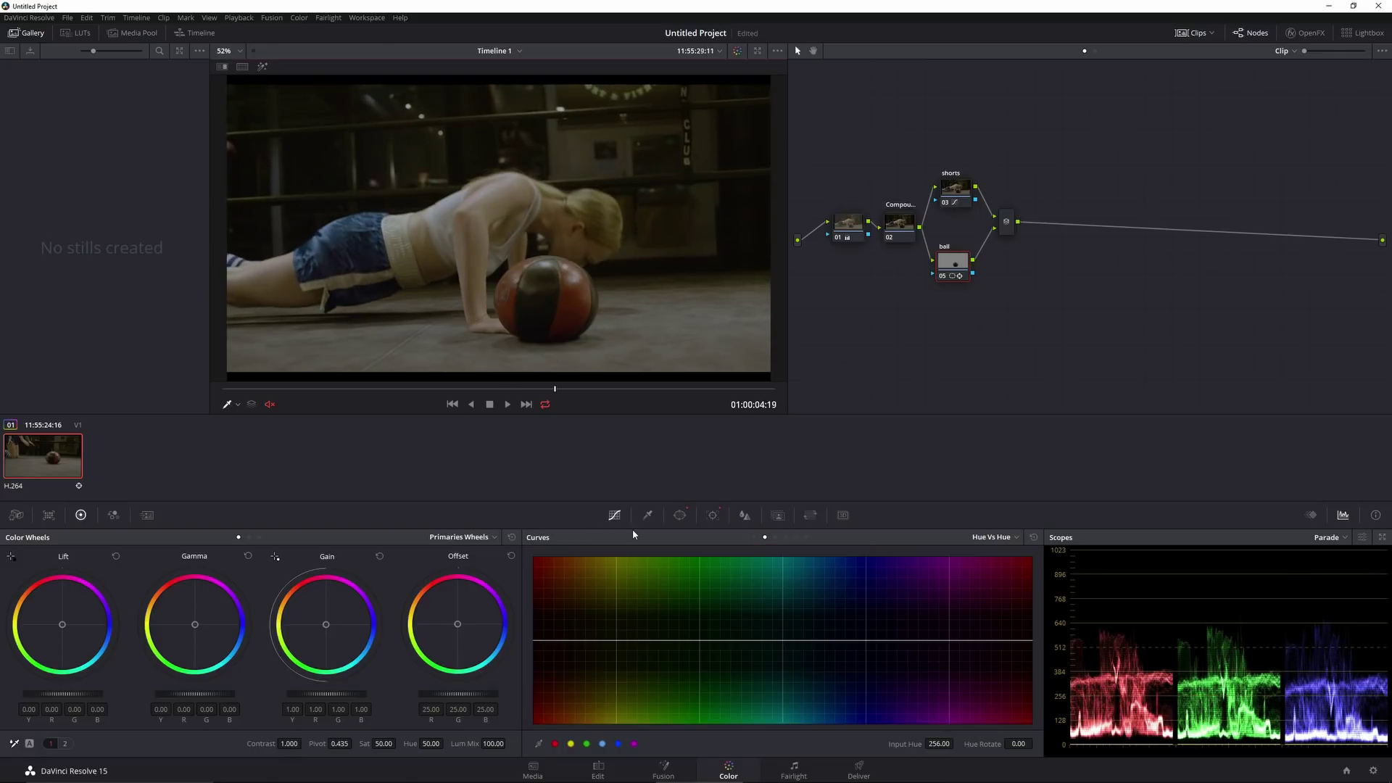
# Nudge the ball's hue, then boost its red-orange saturation with a Hue vs Sat curve, keeping blues steady.
pyautogui.click(570, 296)
pyautogui.moveTo(554, 640); pyautogui.dragTo(558, 647)
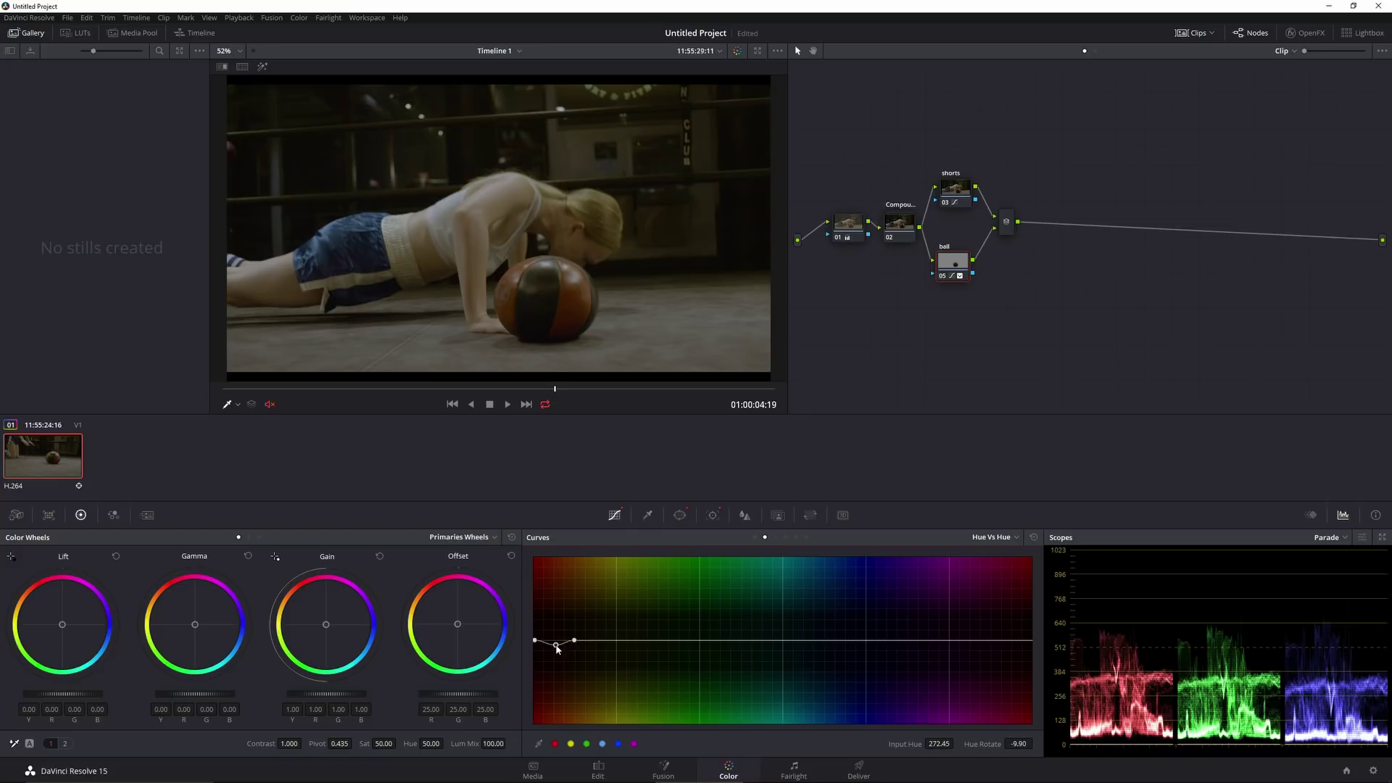
pyautogui.click(1015, 538)
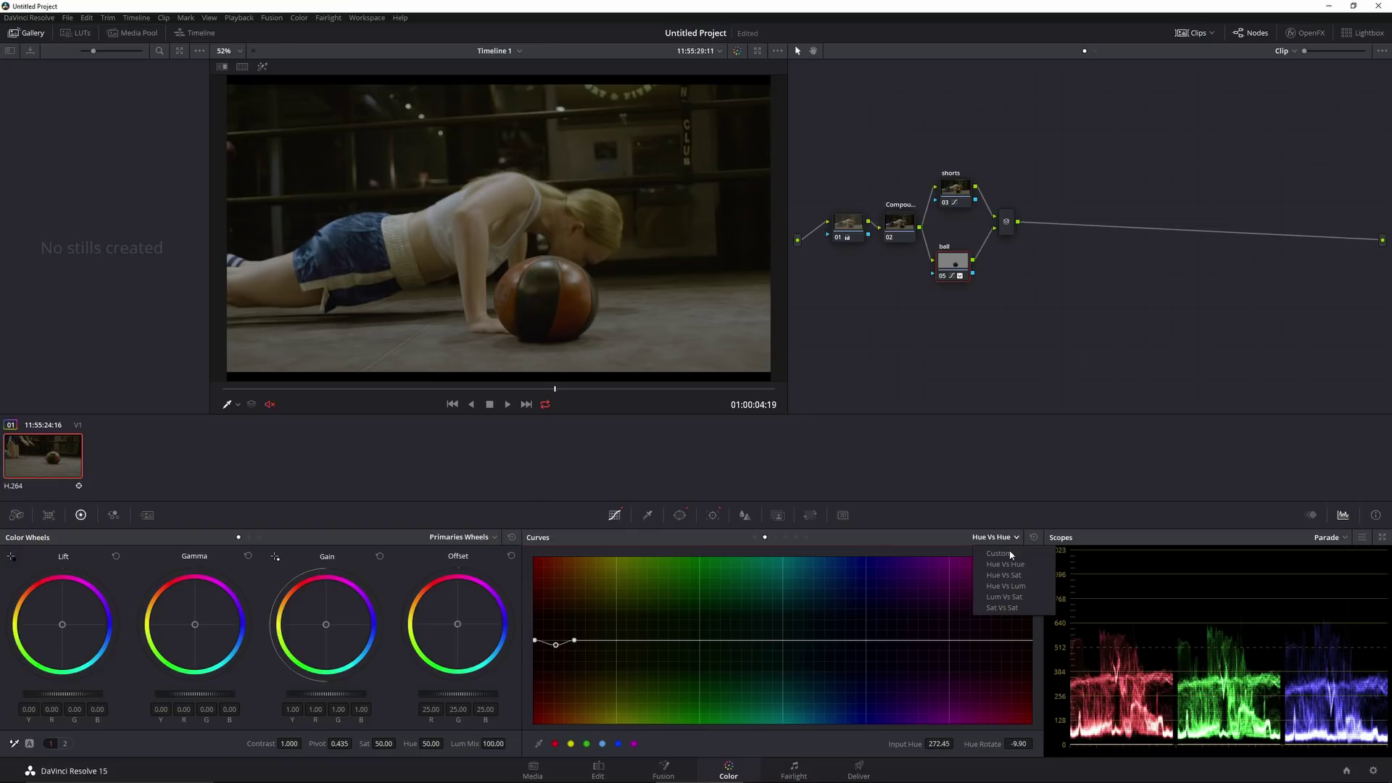
pyautogui.click(1013, 575)
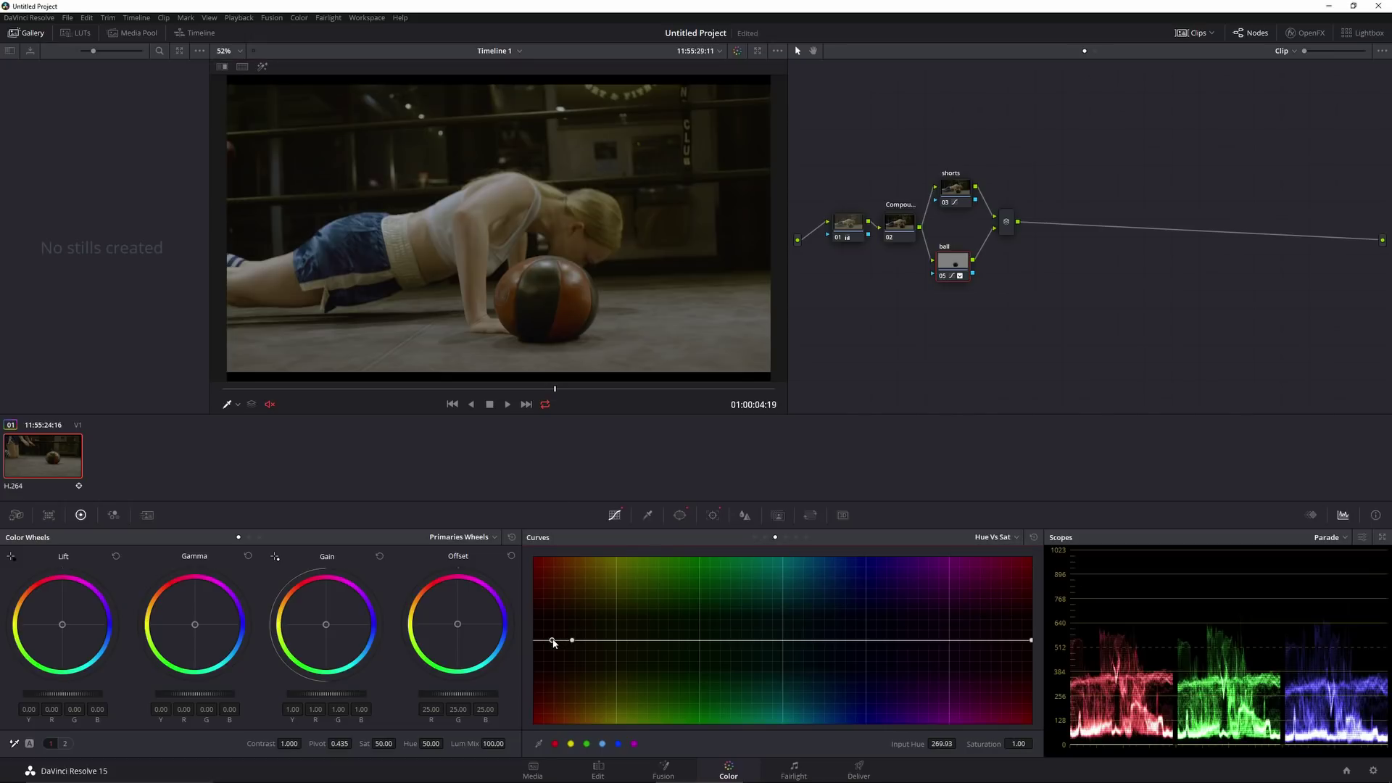
pyautogui.moveTo(552, 640); pyautogui.dragTo(584, 641)
pyautogui.moveTo(1019, 641); pyautogui.dragTo(1005, 642)
pyautogui.moveTo(459, 388); pyautogui.dragTo(547, 388)
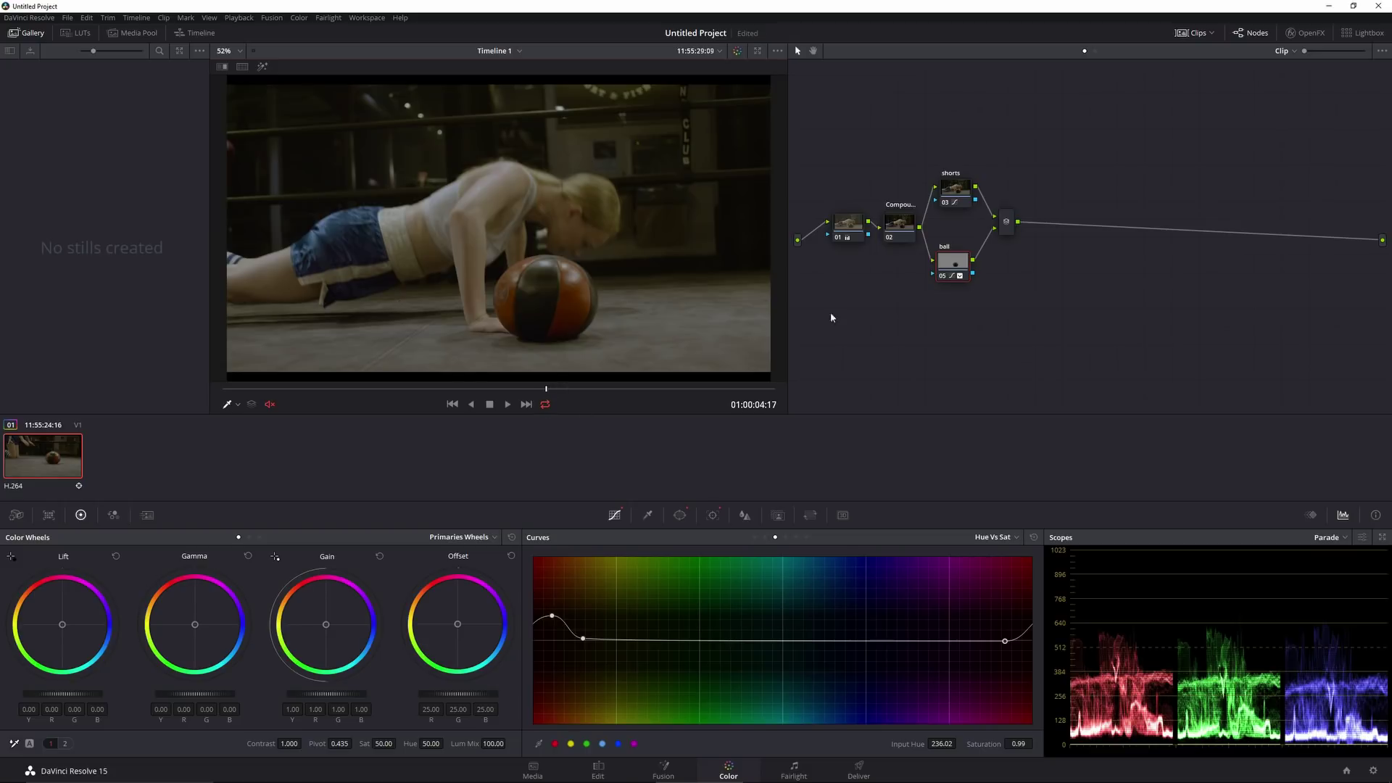
pyautogui.moveTo(850, 229); pyautogui.dragTo(842, 229)
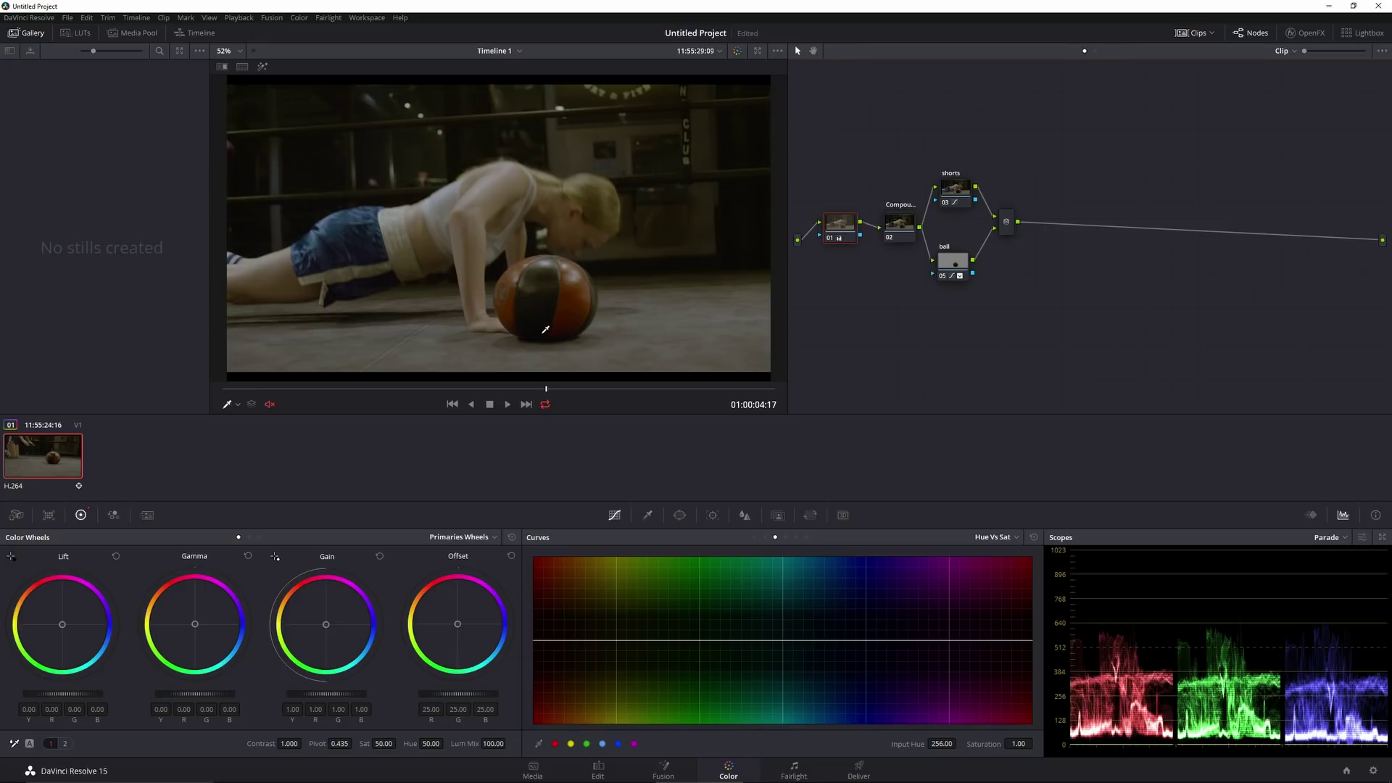
# Set node 01's Temporal NR to Better estimation, Large motion range, luma/chroma thresholds 9.8.
pyautogui.click(146, 514)
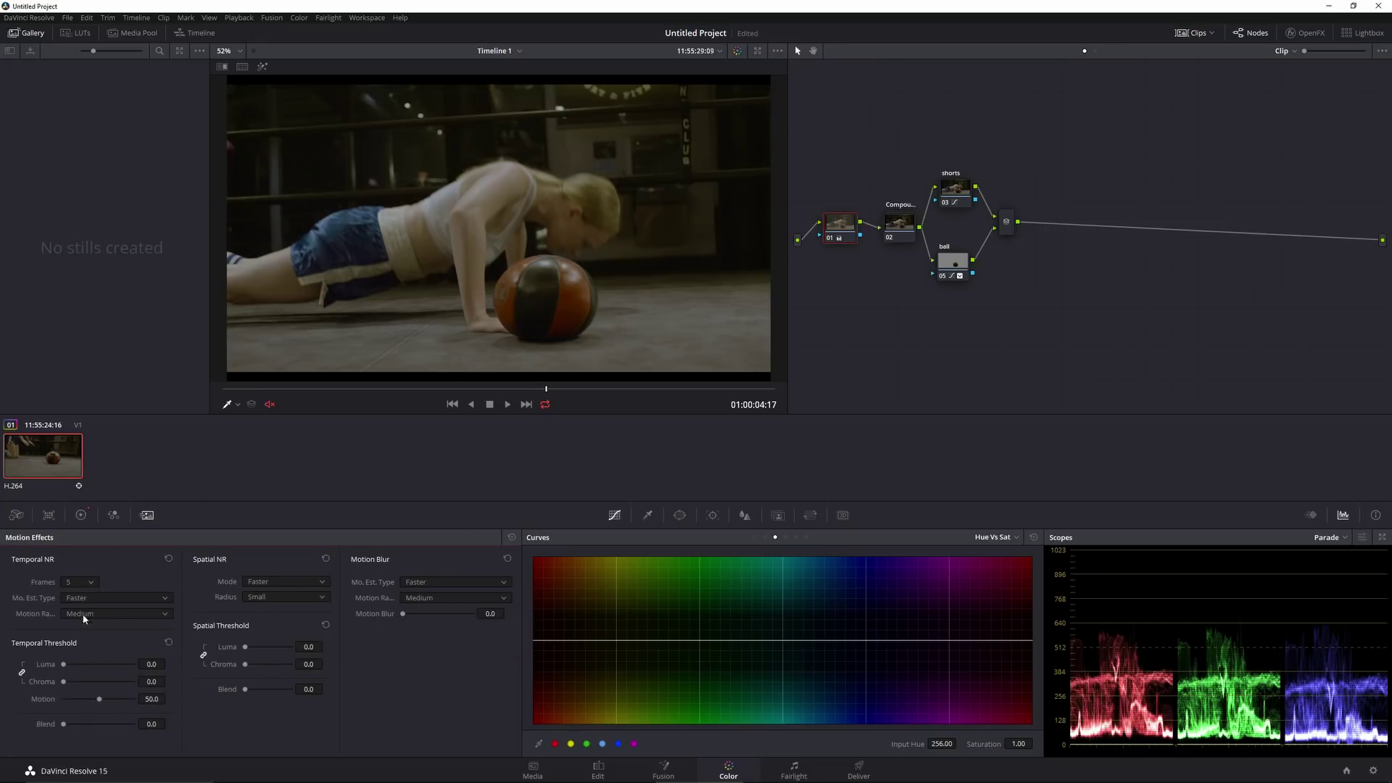
pyautogui.click(116, 598)
pyautogui.click(80, 625)
pyautogui.click(86, 613)
pyautogui.click(76, 628)
pyautogui.moveTo(151, 664)
pyautogui.mouseDown()
pyautogui.moveTo(172, 663)
pyautogui.moveTo(155, 653)
pyautogui.mouseUp()
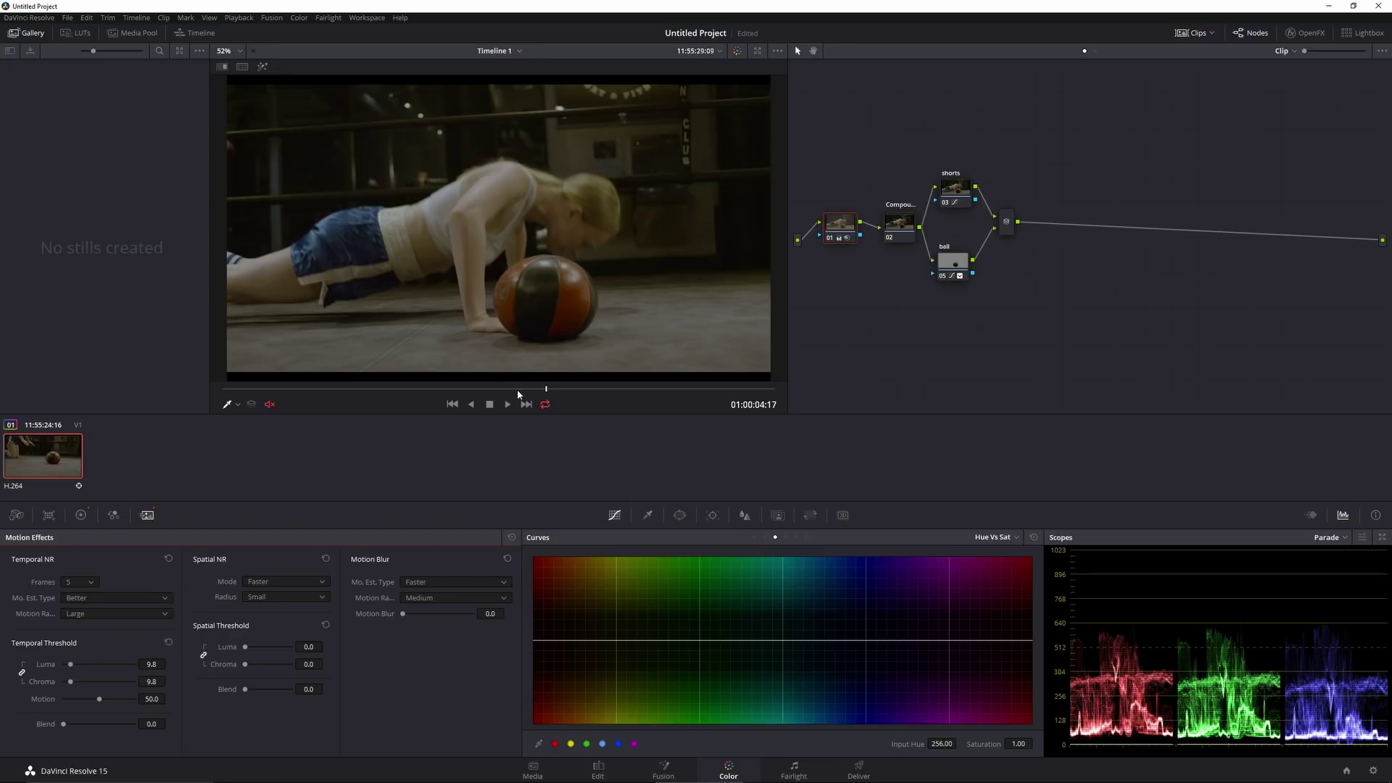
pyautogui.moveTo(518, 393); pyautogui.dragTo(498, 391)
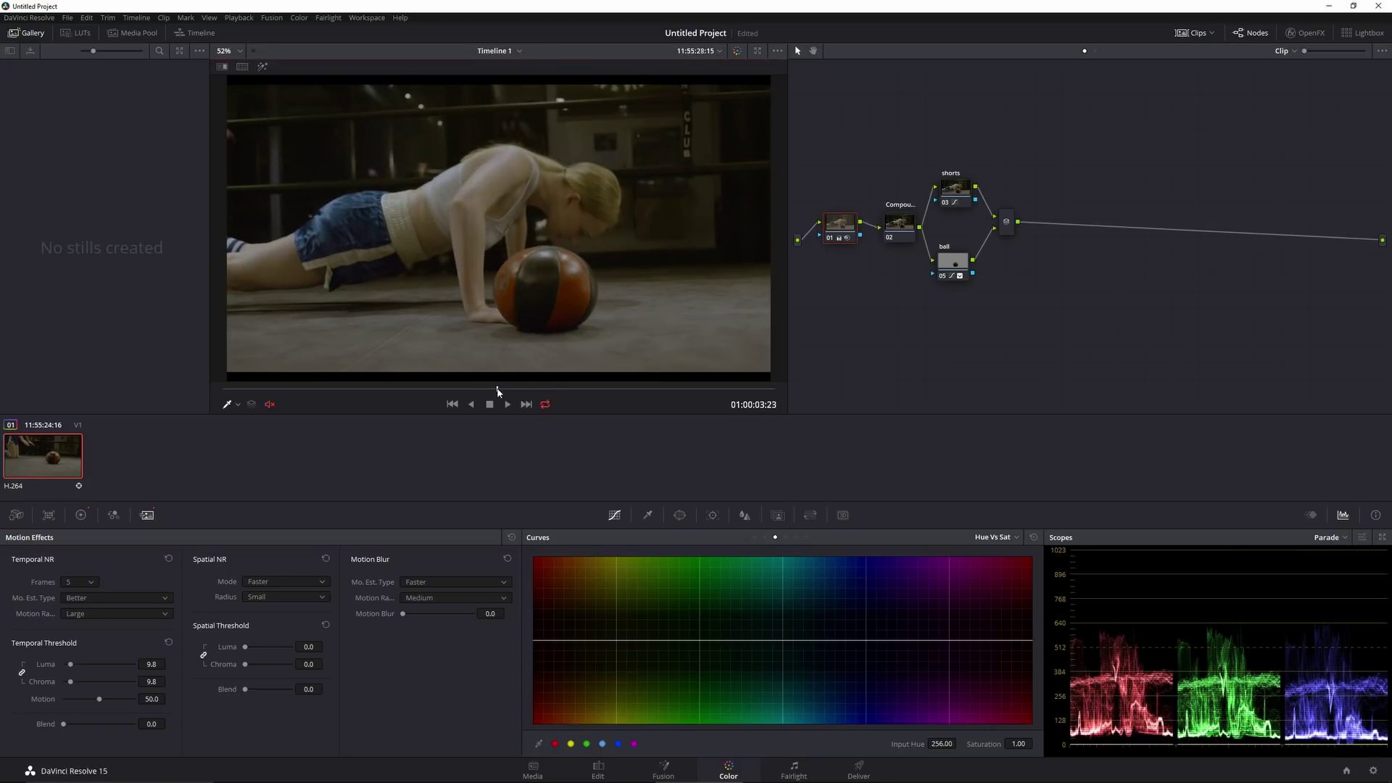
pyautogui.hotkey('alt', 'f')
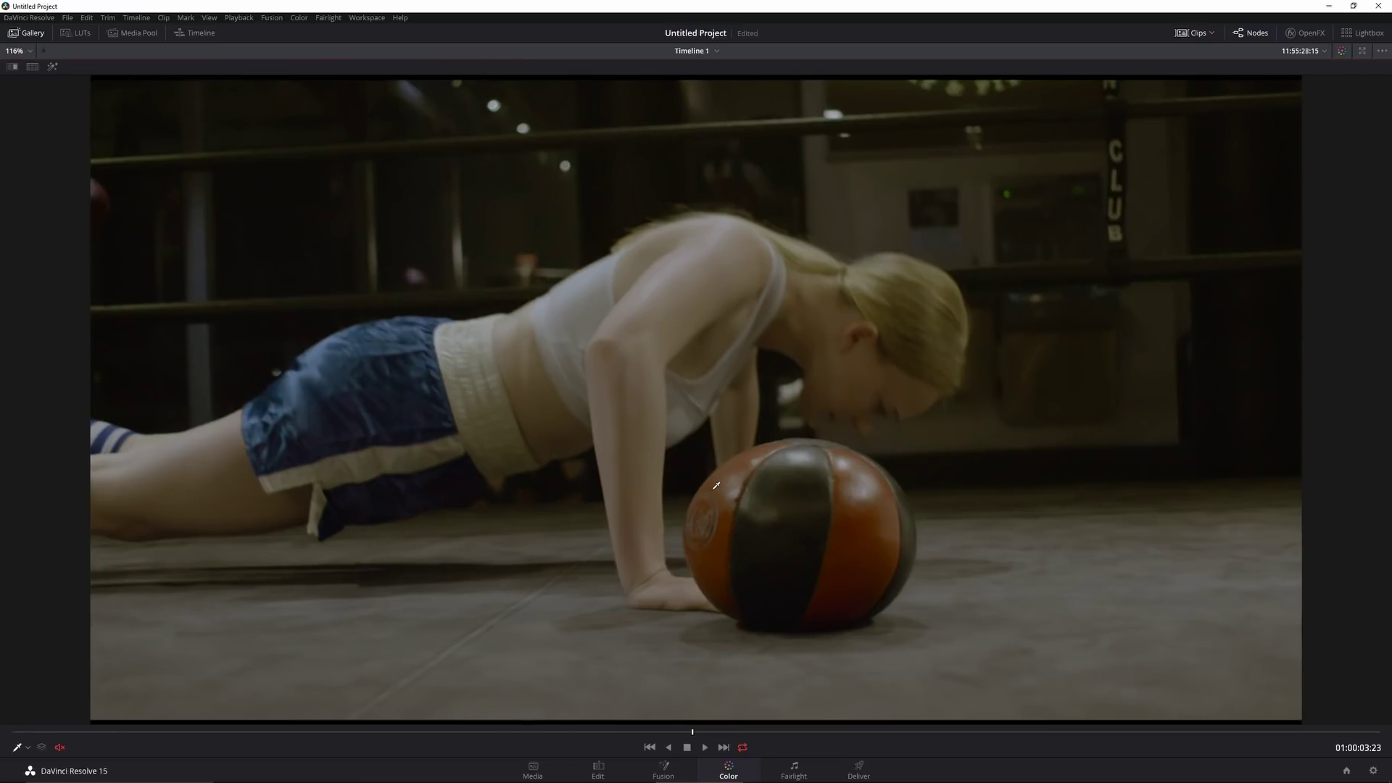
# Bypass and restore the grade in the enlarged viewer, then return to the normal layout.
pyautogui.hotkey('shift', 'd')
pyautogui.hotkey('shift', 'd')
pyautogui.hotkey('shift', 'd')
pyautogui.hotkey('shift', 'd')
pyautogui.hotkey('shift', 'd')
pyautogui.hotkey('shift', 'd')
pyautogui.hotkey('shift', 'd')
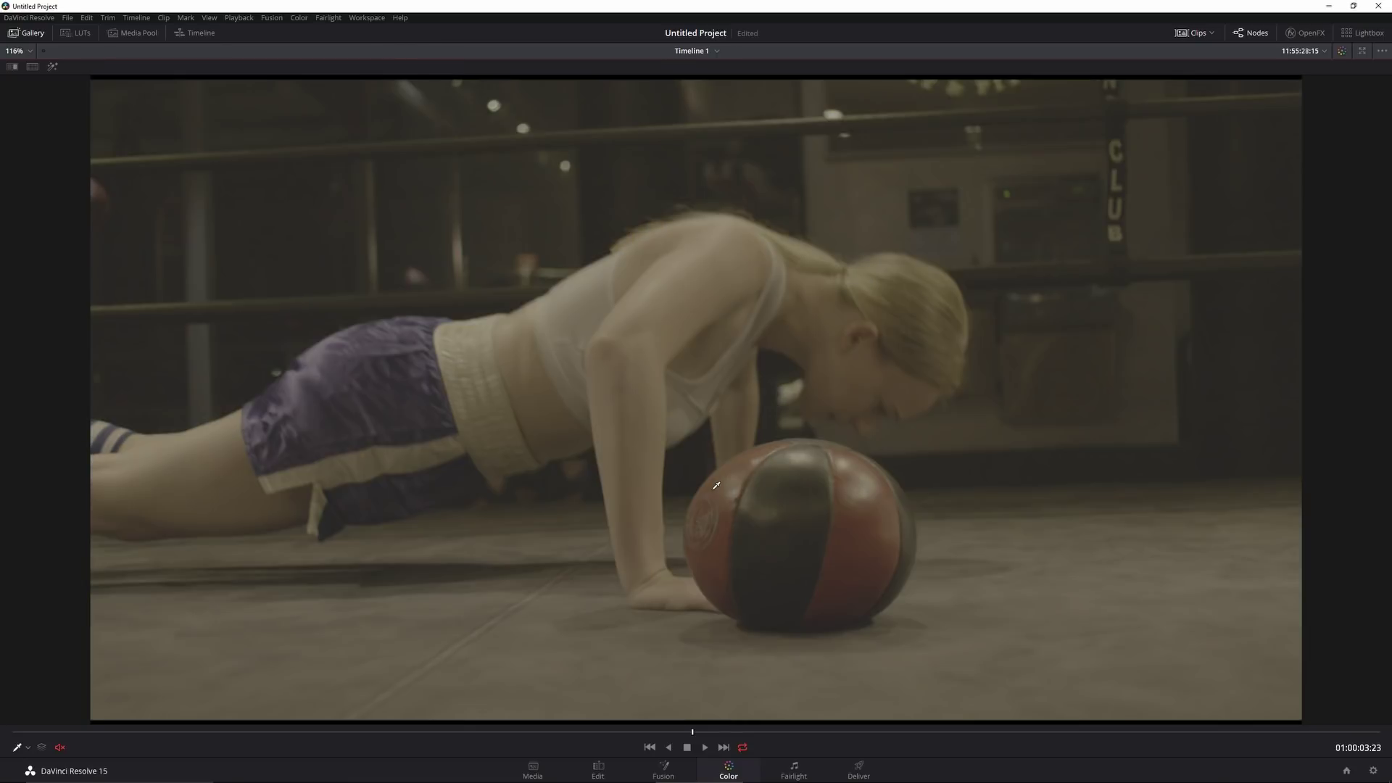
pyautogui.hotkey('shift', 'd')
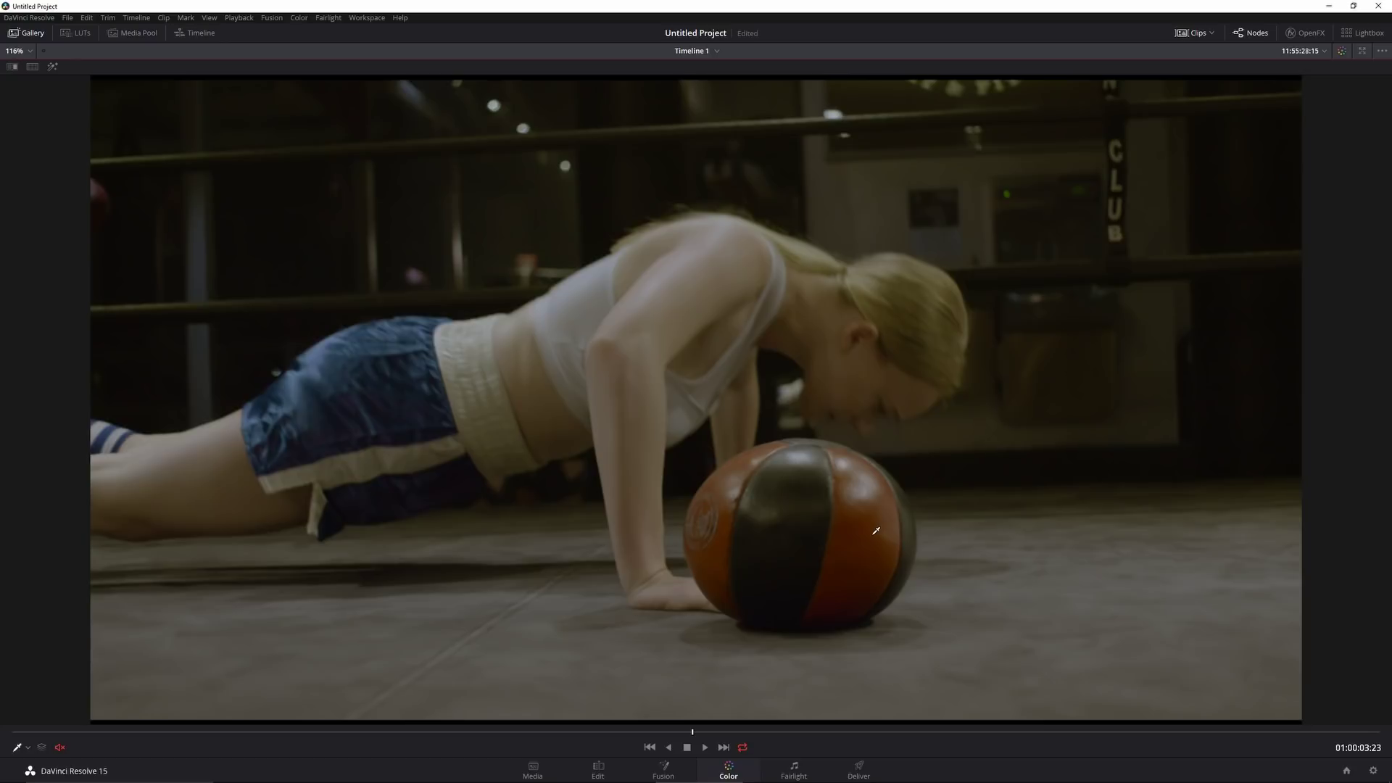
pyautogui.hotkey('alt', 'f')
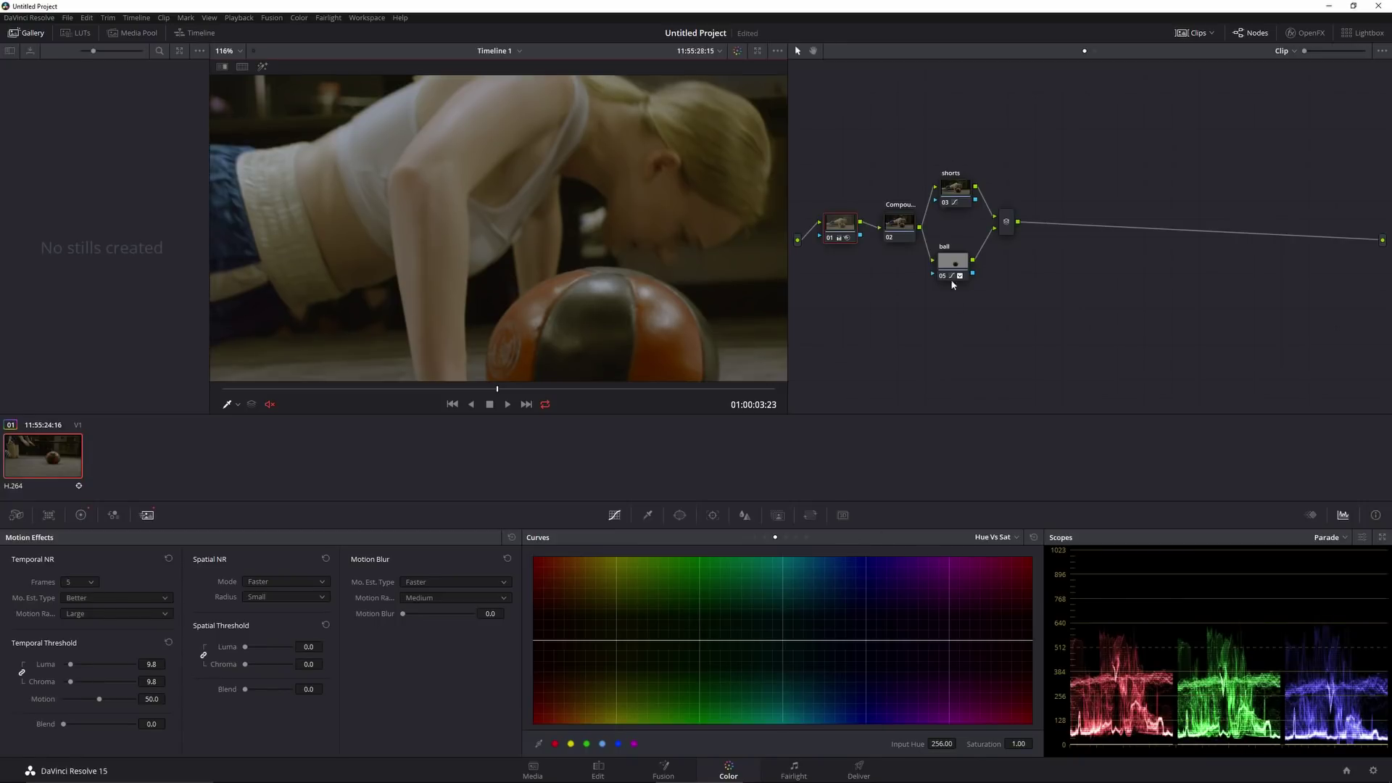
# Put the ball node's curve in Hue vs Hue mode and rotate the ball toward green.
pyautogui.click(953, 281)
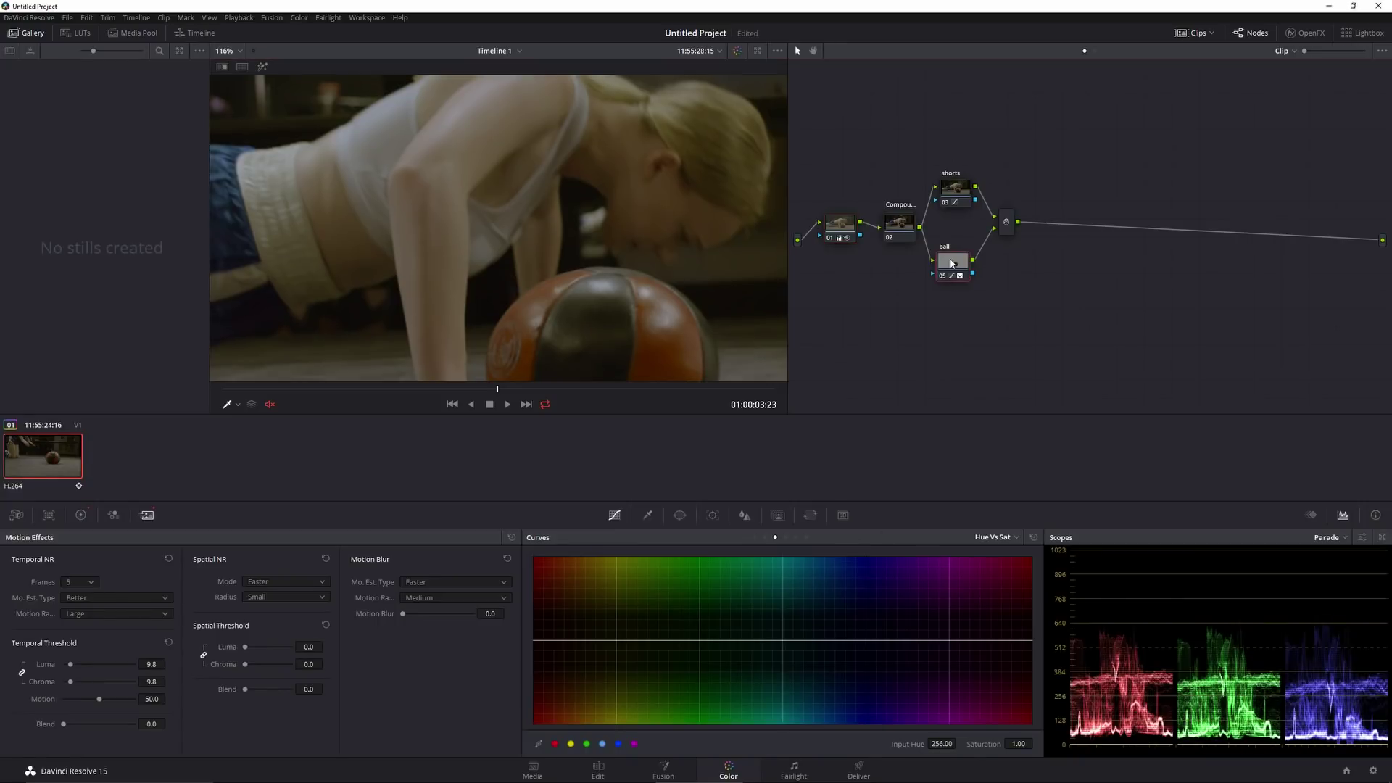
pyautogui.click(1005, 538)
pyautogui.click(1012, 564)
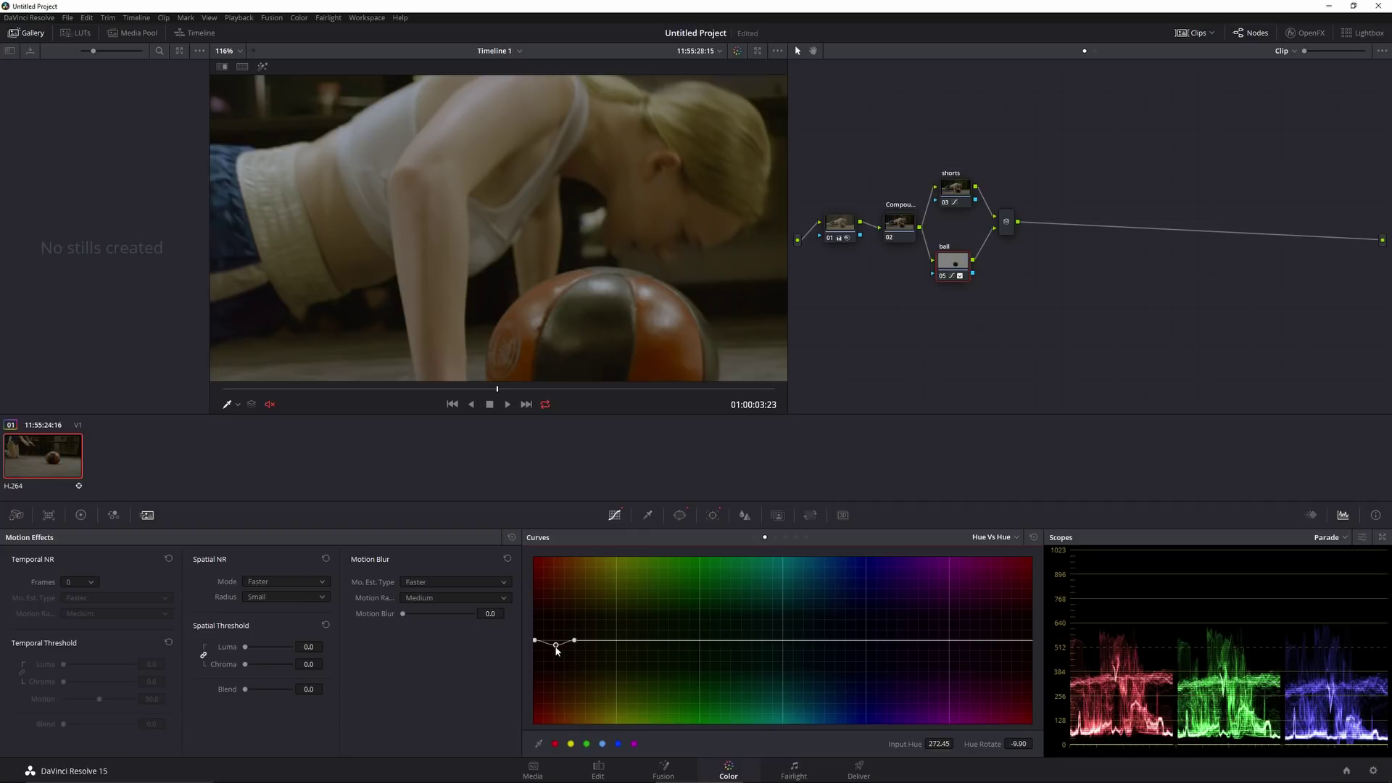
pyautogui.moveTo(557, 651); pyautogui.dragTo(559, 679)
# Zoom in on the ball, widen the rotated hue range, and shift the ball toward olive.
pyautogui.scroll(4, 688, 342)
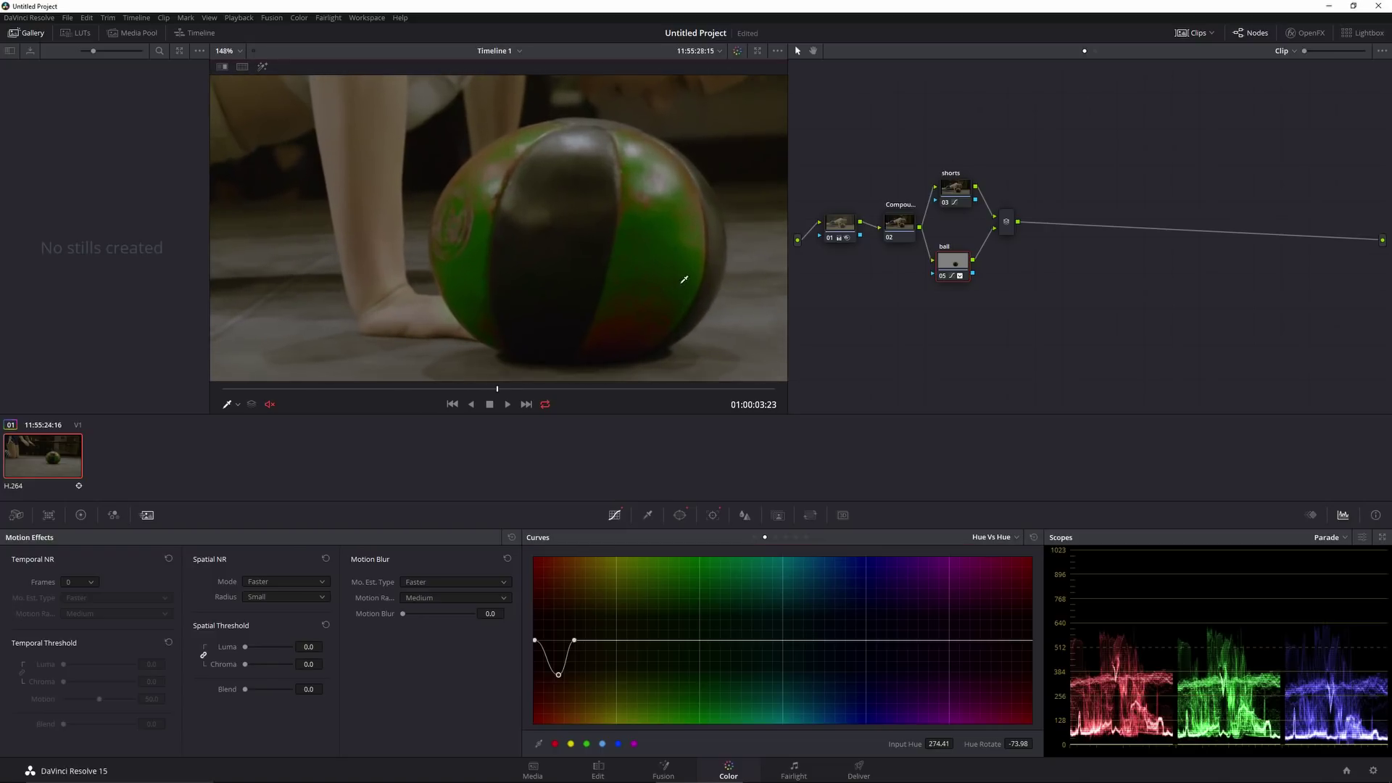
pyautogui.scroll(2, 617, 280)
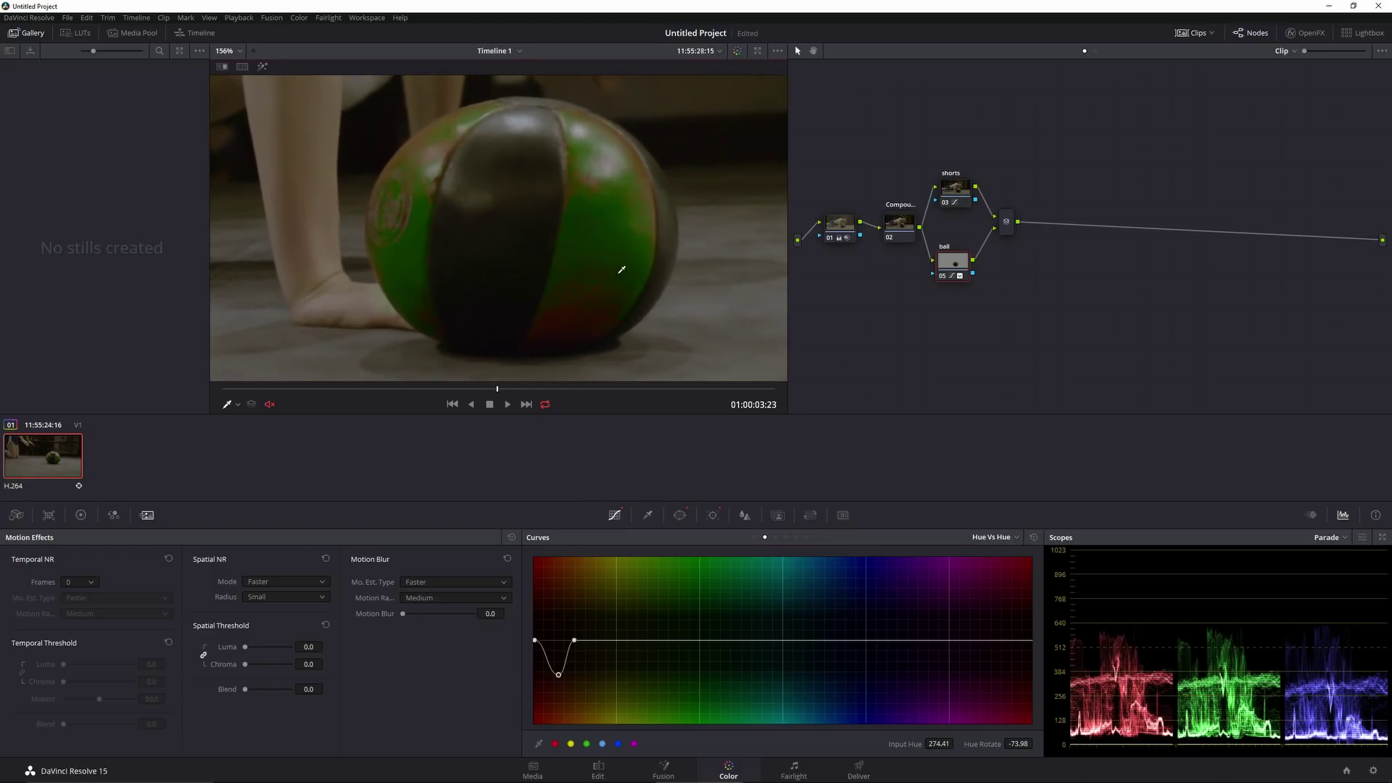
pyautogui.moveTo(627, 243); pyautogui.dragTo(633, 239)
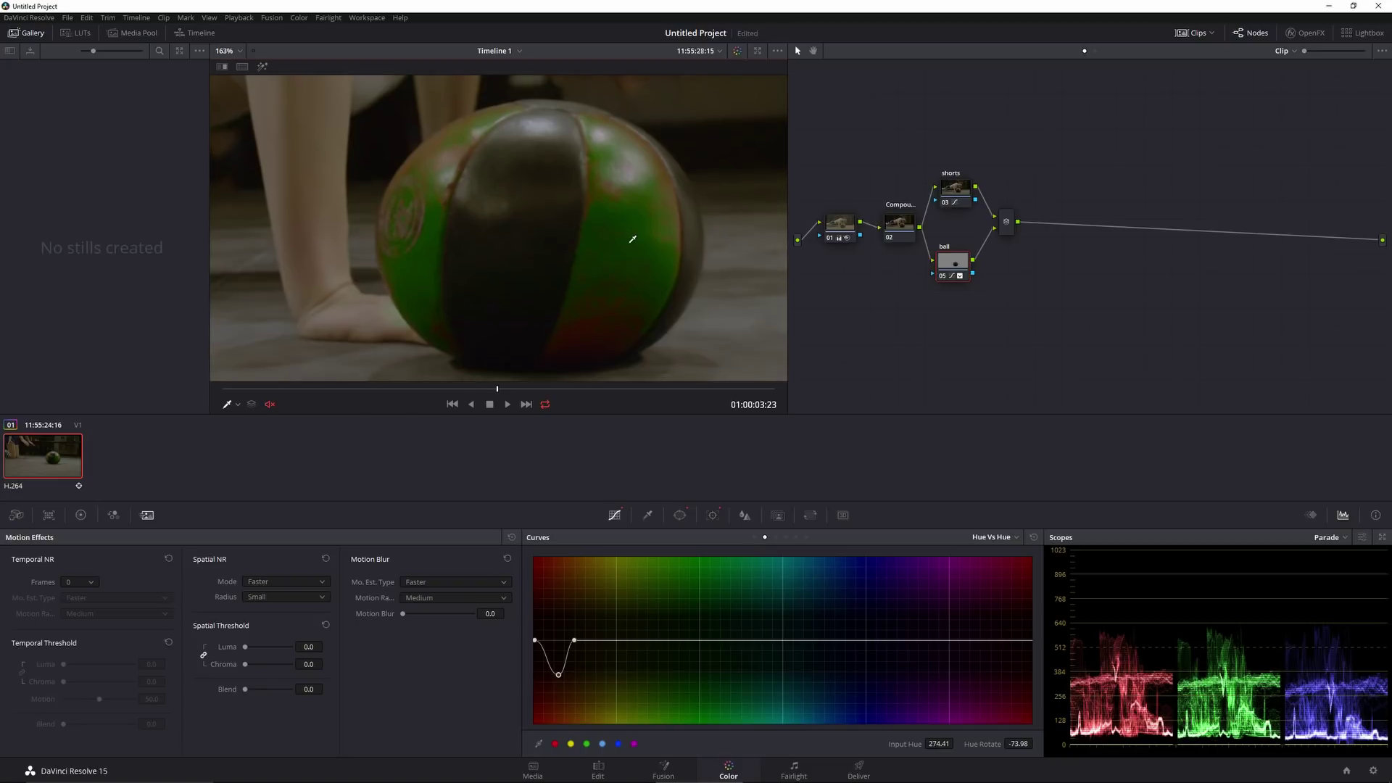
pyautogui.moveTo(580, 642); pyautogui.dragTo(526, 639)
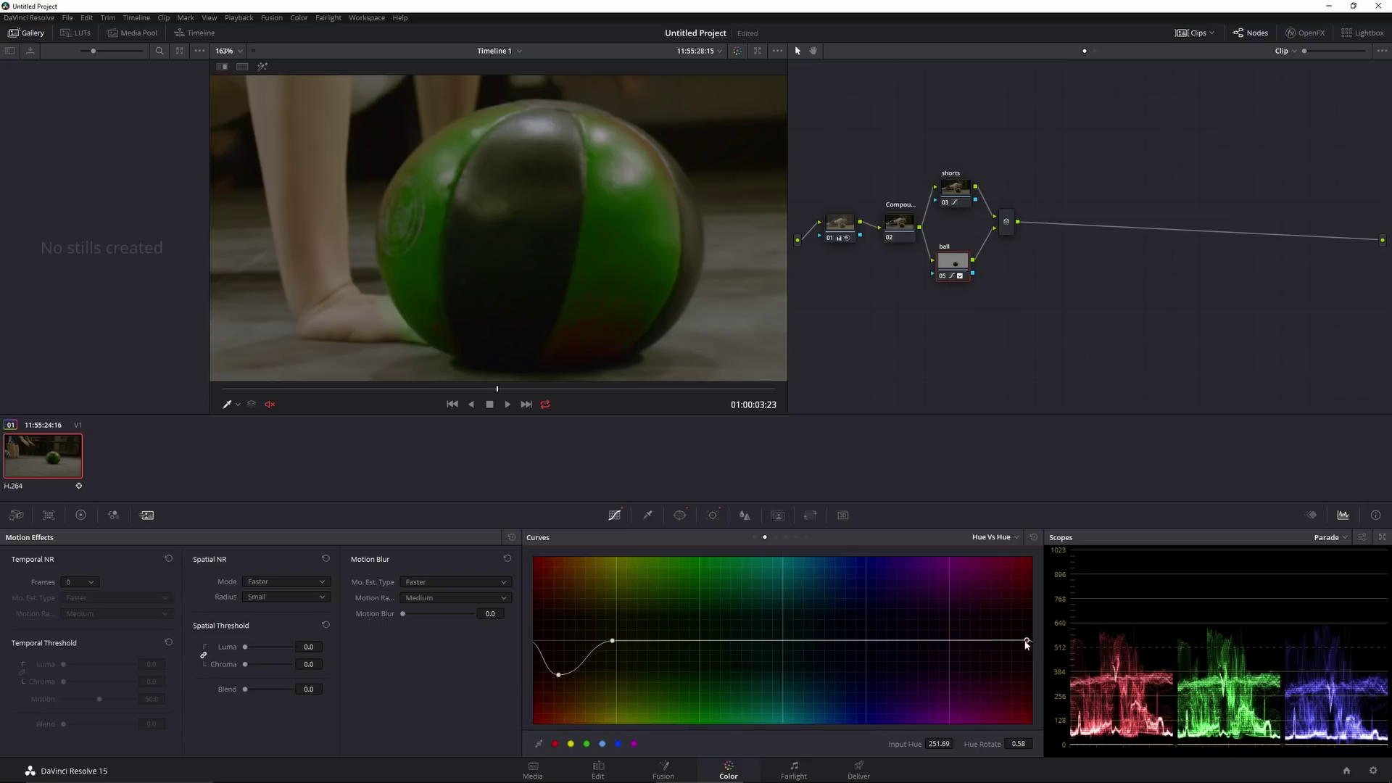
pyautogui.moveTo(1027, 640); pyautogui.dragTo(981, 645)
pyautogui.moveTo(562, 674); pyautogui.dragTo(556, 618)
# Bring the ball back from pink to near its original red, at a -2.91 hue rotation.
pyautogui.hotkey('shift', 'z')
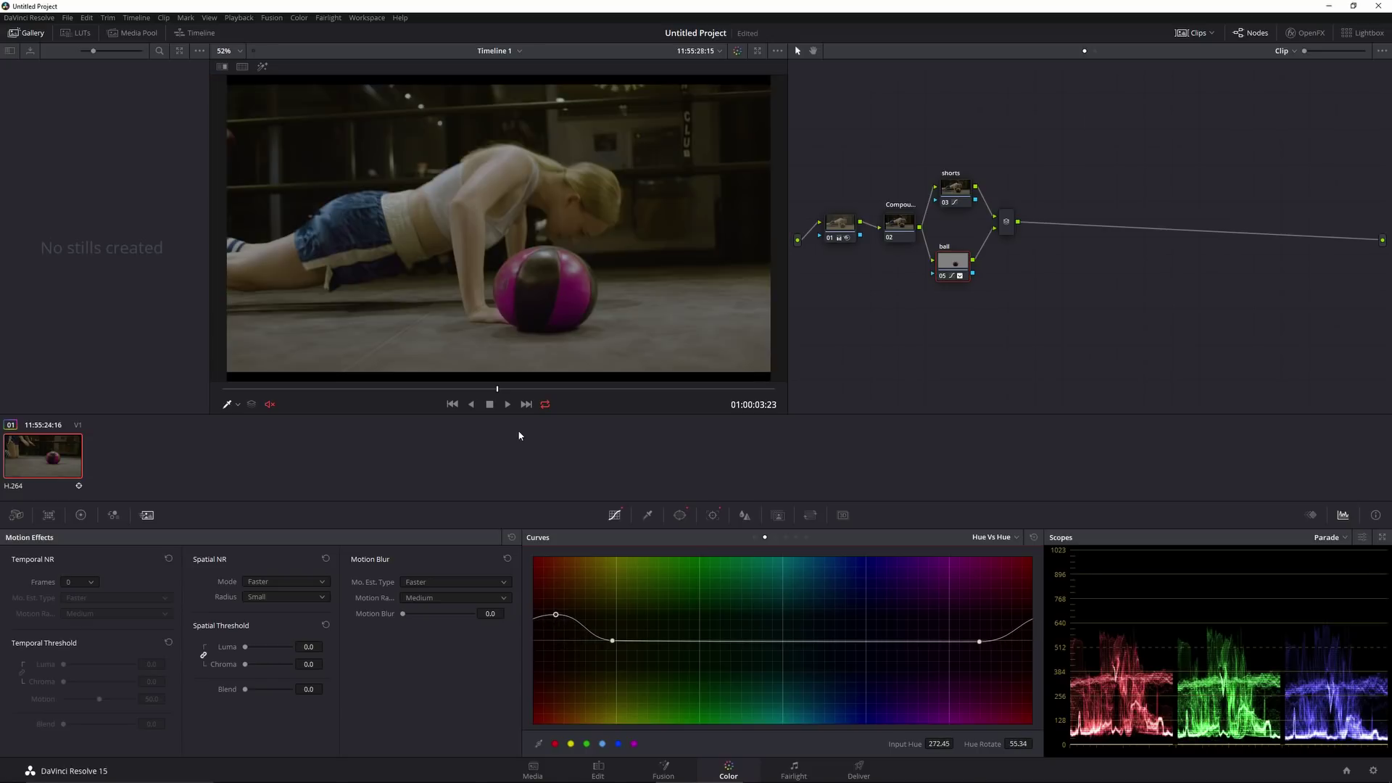
pyautogui.scroll(5, 581, 353)
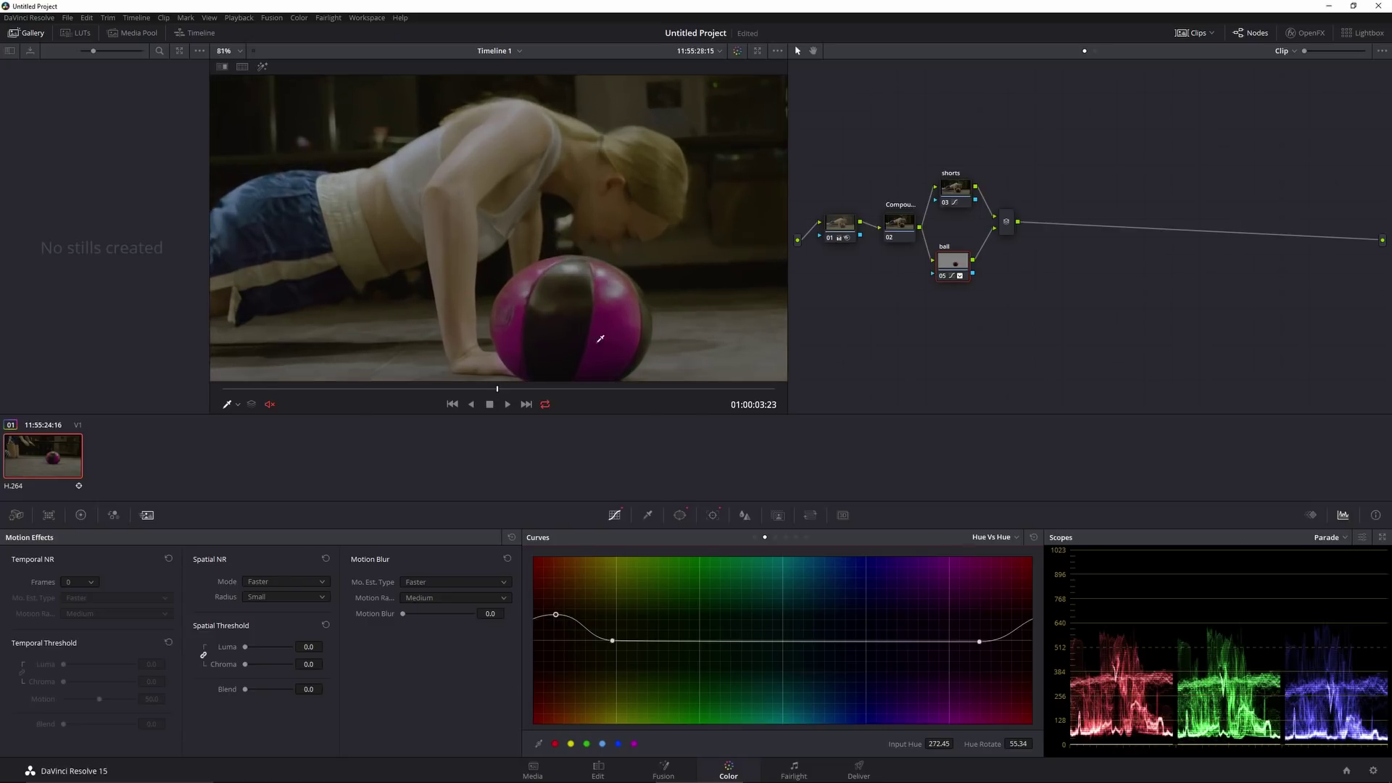
pyautogui.moveTo(523, 307); pyautogui.dragTo(542, 265)
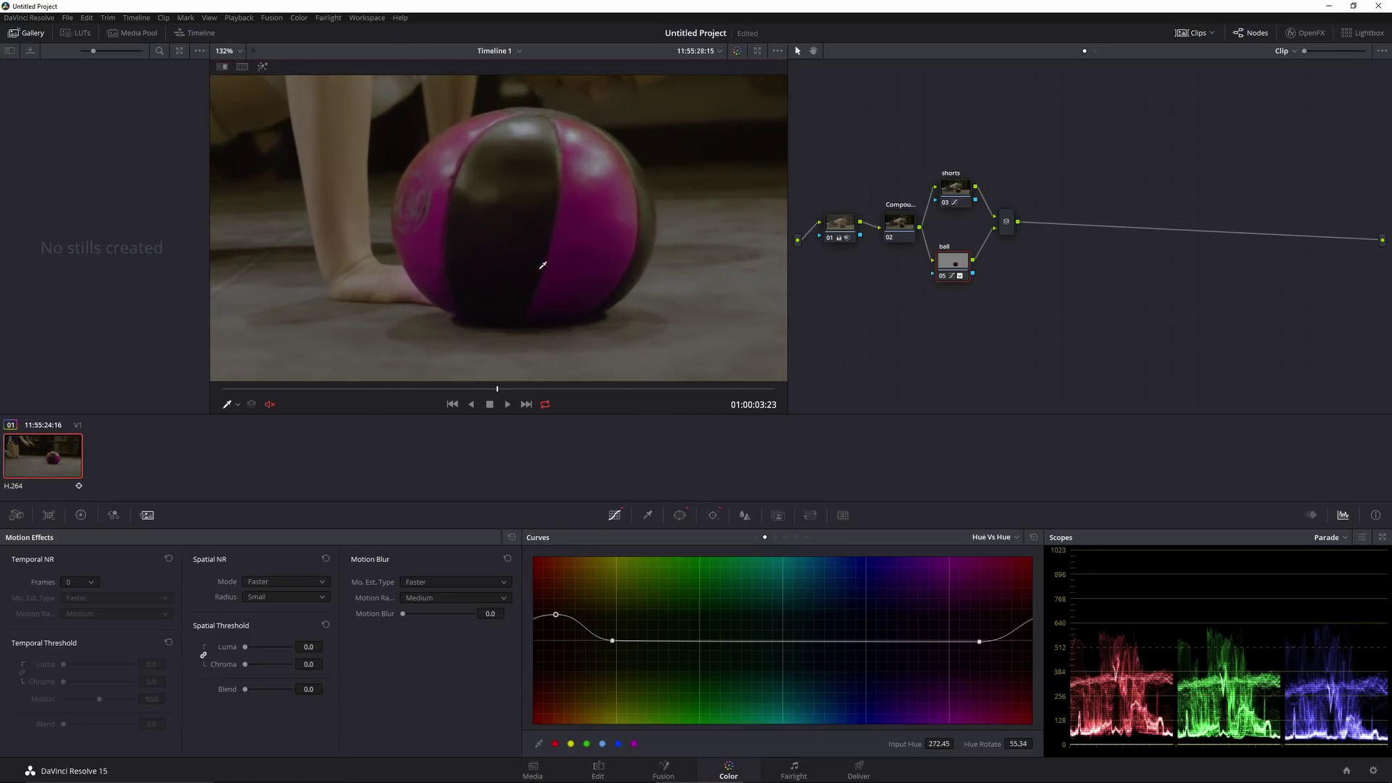
pyautogui.moveTo(558, 621); pyautogui.dragTo(556, 646)
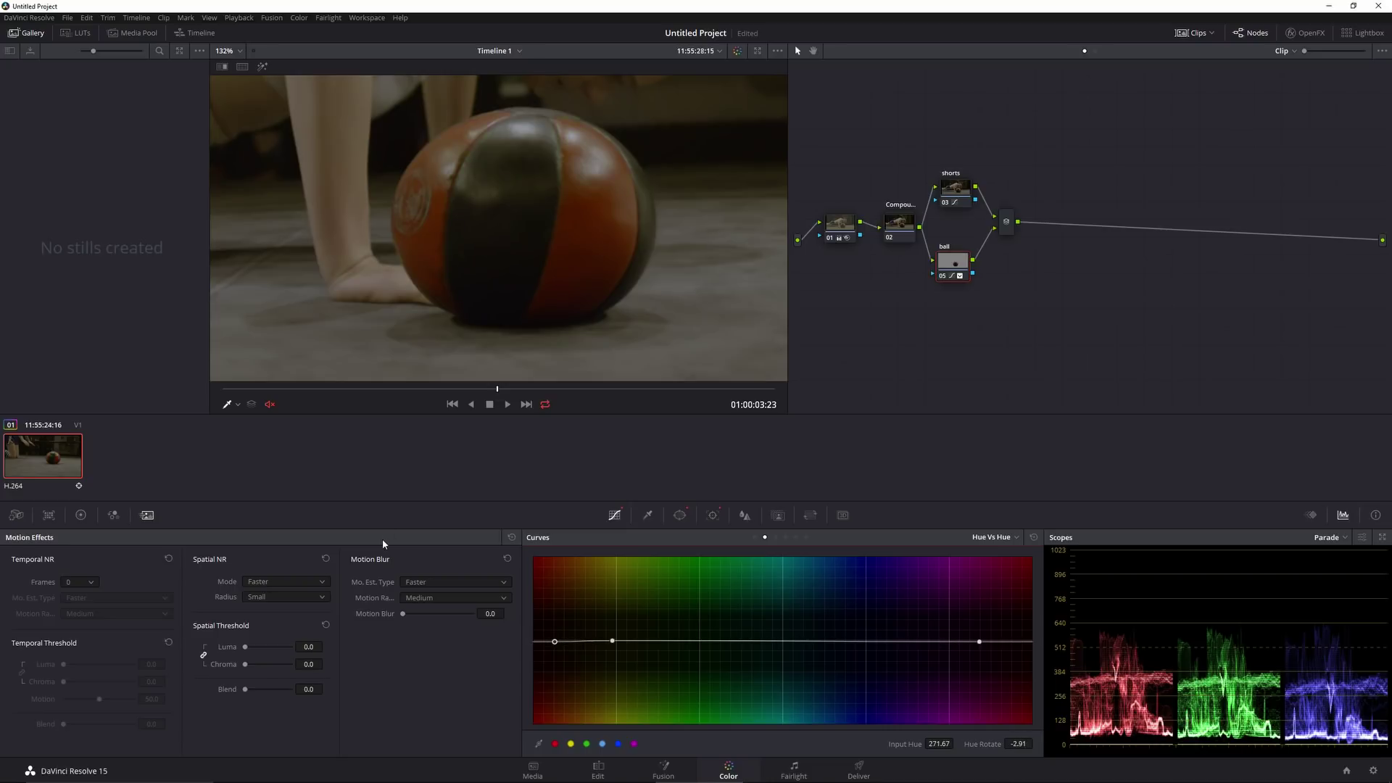
pyautogui.click(81, 515)
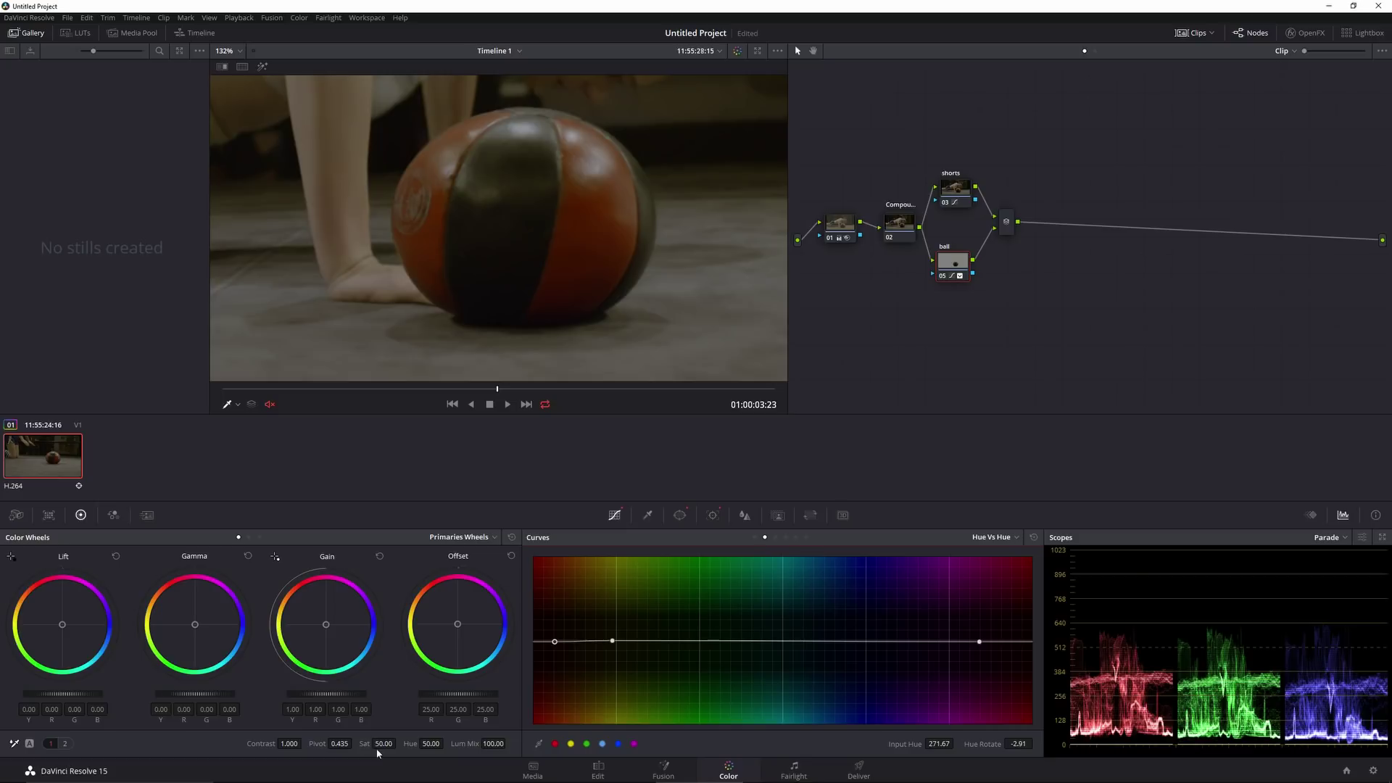
# Set the ball node's overall hue to 46.80 and review the full frame playing forward and in reverse.
pyautogui.moveTo(429, 743)
pyautogui.mouseDown()
pyautogui.moveTo(447, 741)
pyautogui.moveTo(398, 741)
pyautogui.moveTo(446, 743)
pyautogui.mouseUp()
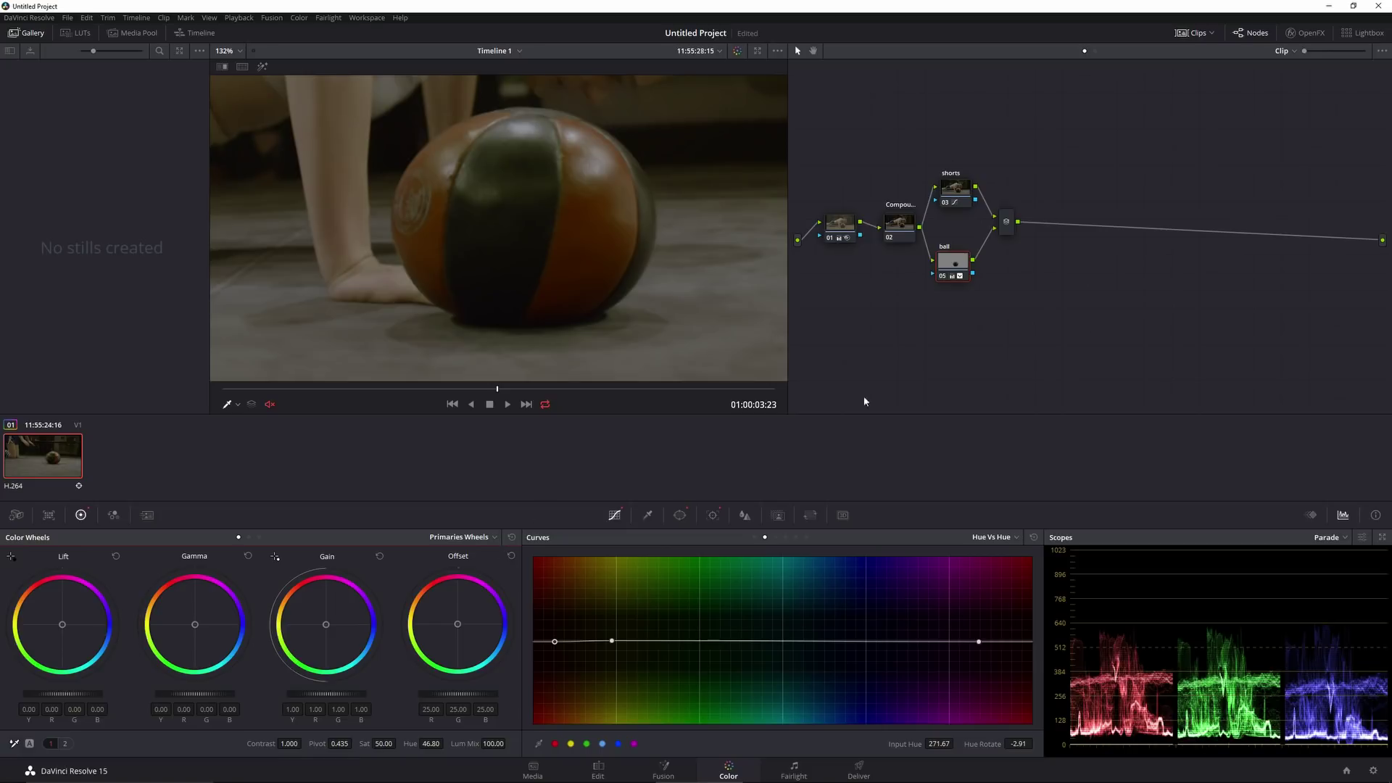
pyautogui.hotkey('shift', 'z')
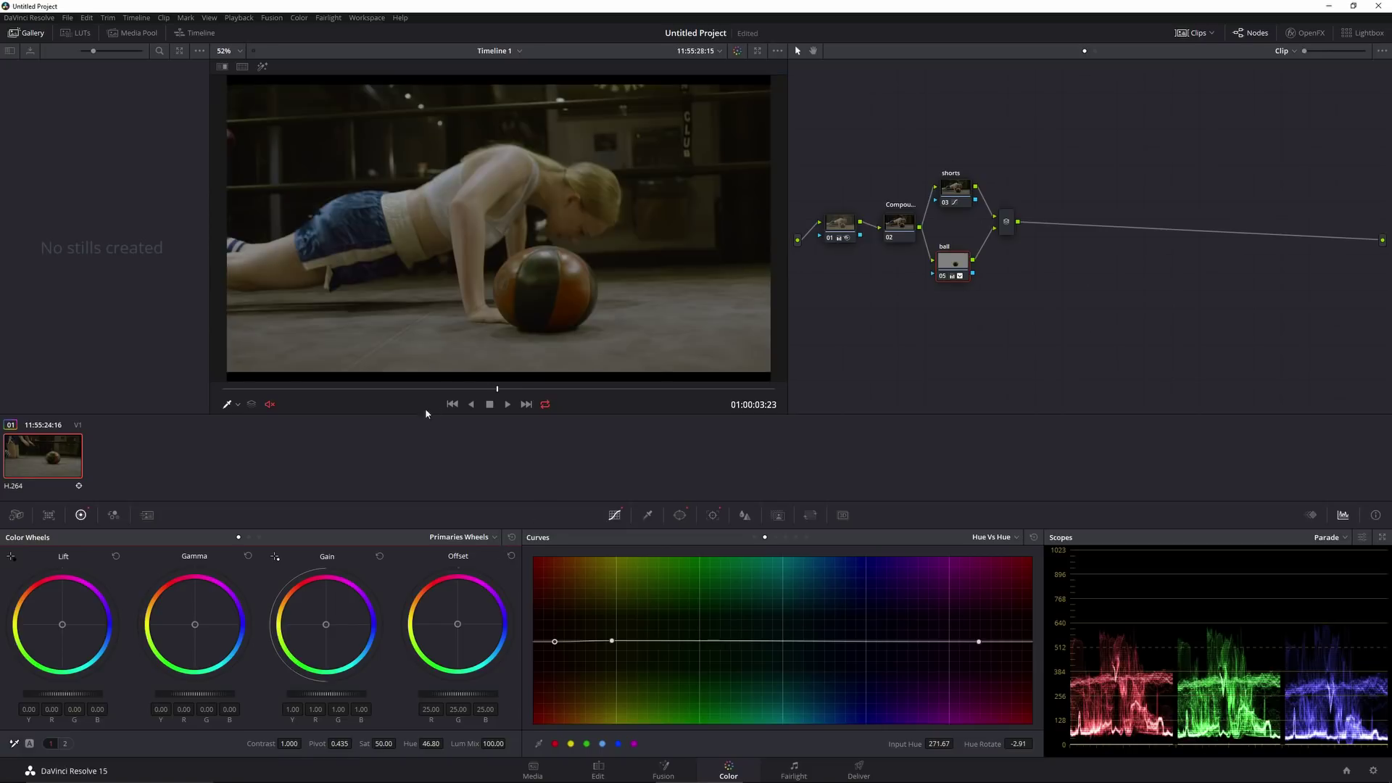
pyautogui.press('space')
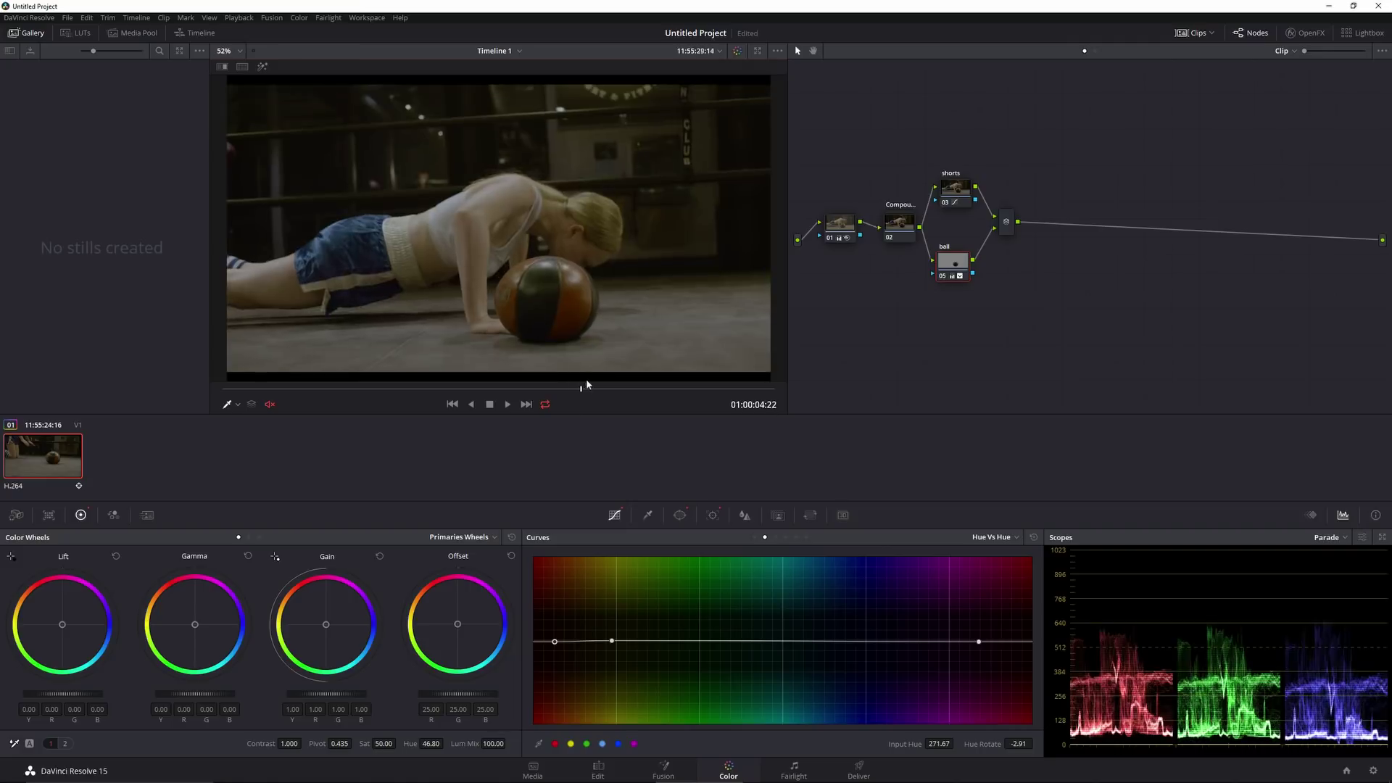
pyautogui.press('j')
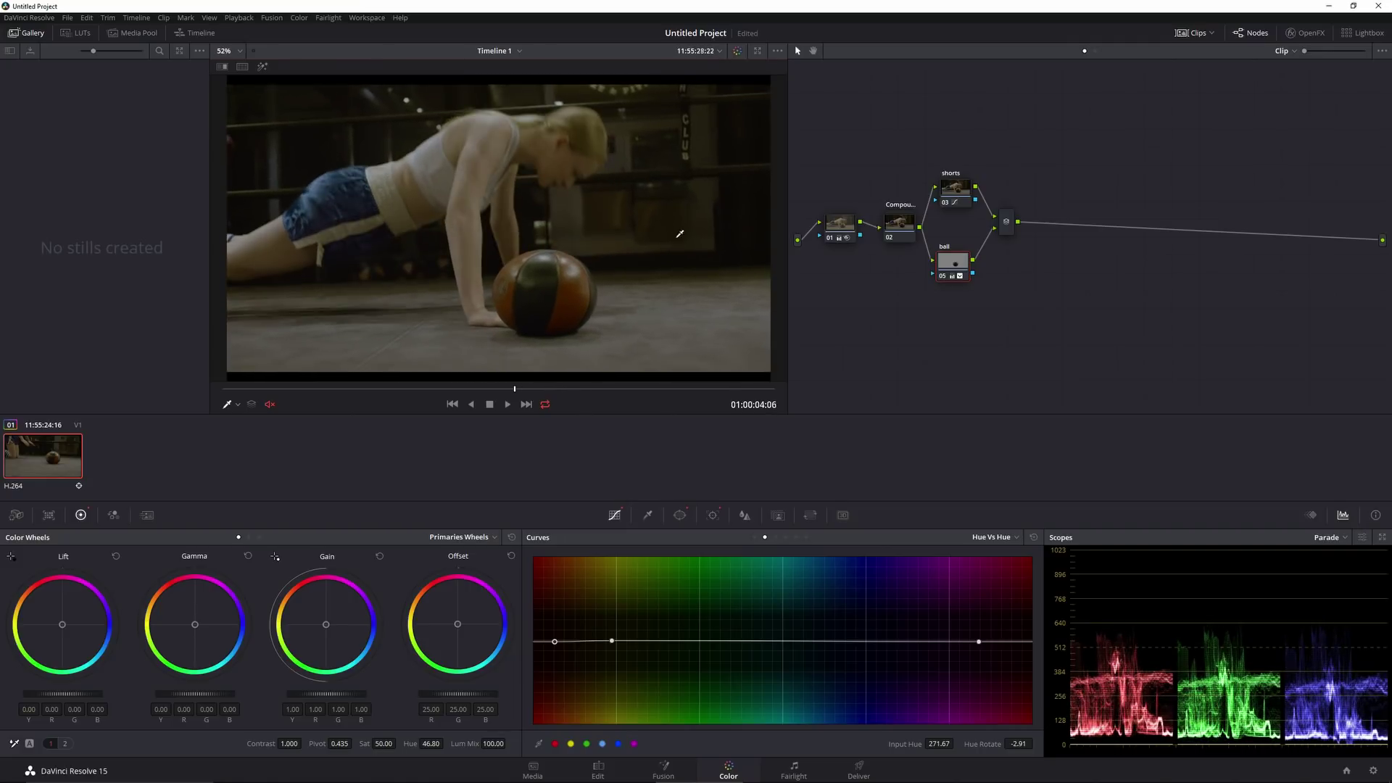
pyautogui.click(1007, 224)
# Add node 06 after the mixer and switch its color wheels to Log mode.
pyautogui.hotkey('alt', 's')
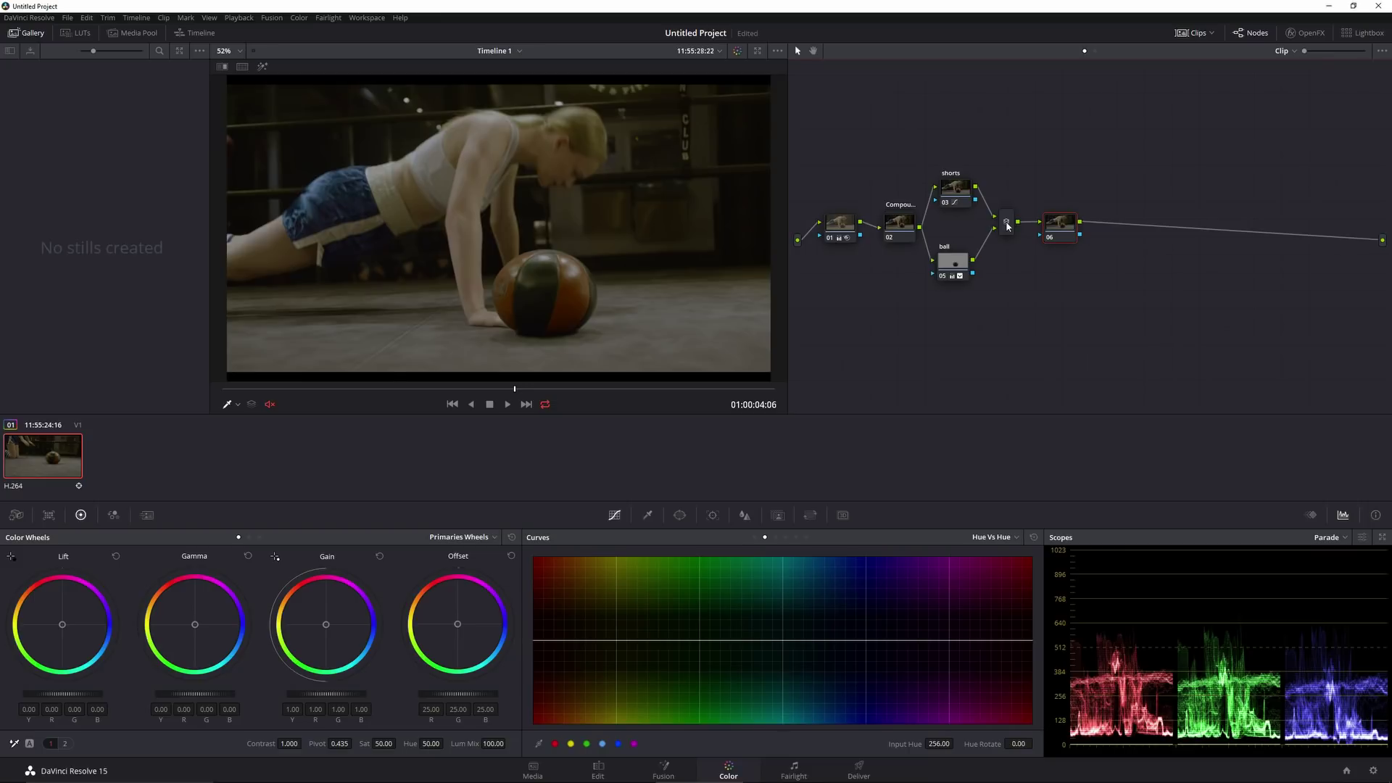
pyautogui.click(462, 538)
pyautogui.click(444, 577)
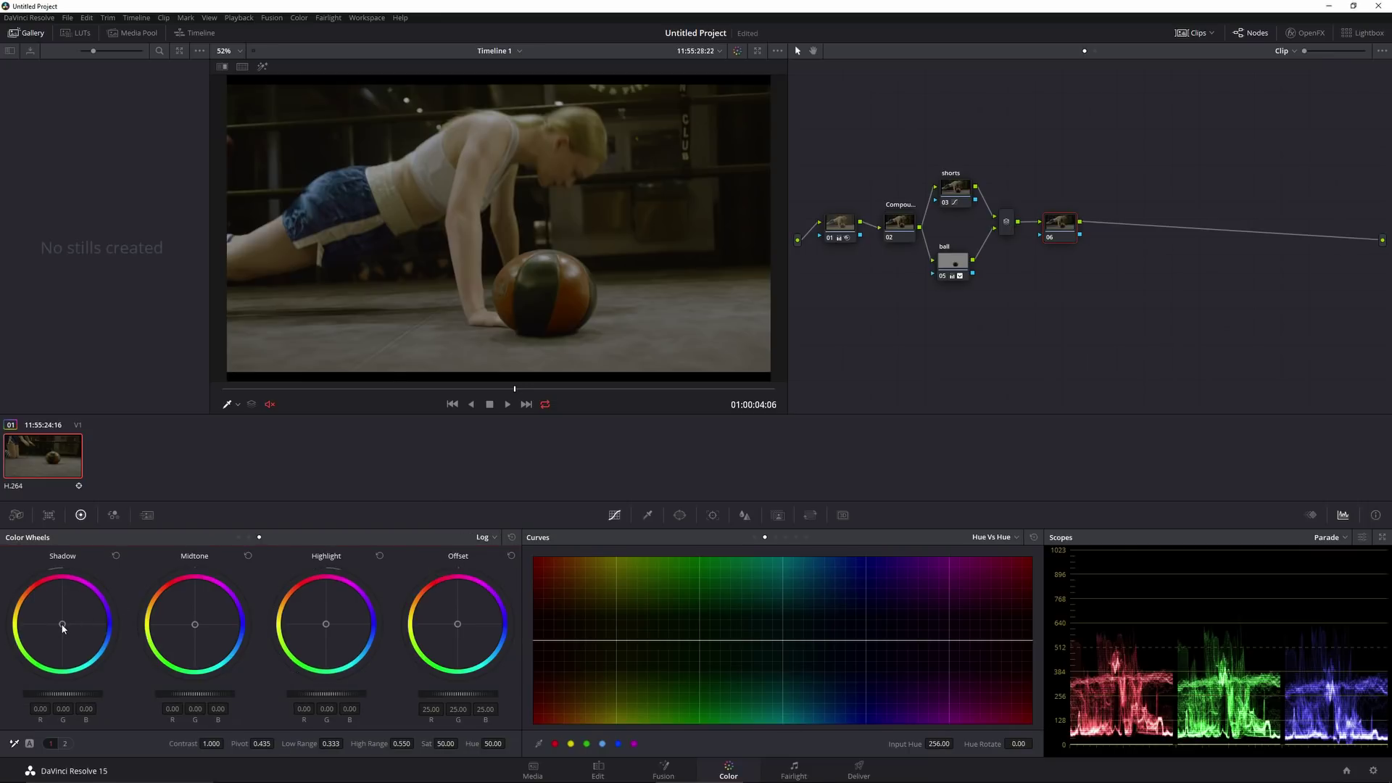
# Cool shadows toward blue (B 0.18), tint highlights, lower high range, then add node 07 with shadows at -0.03.
pyautogui.moveTo(62, 624); pyautogui.dragTo(67, 627)
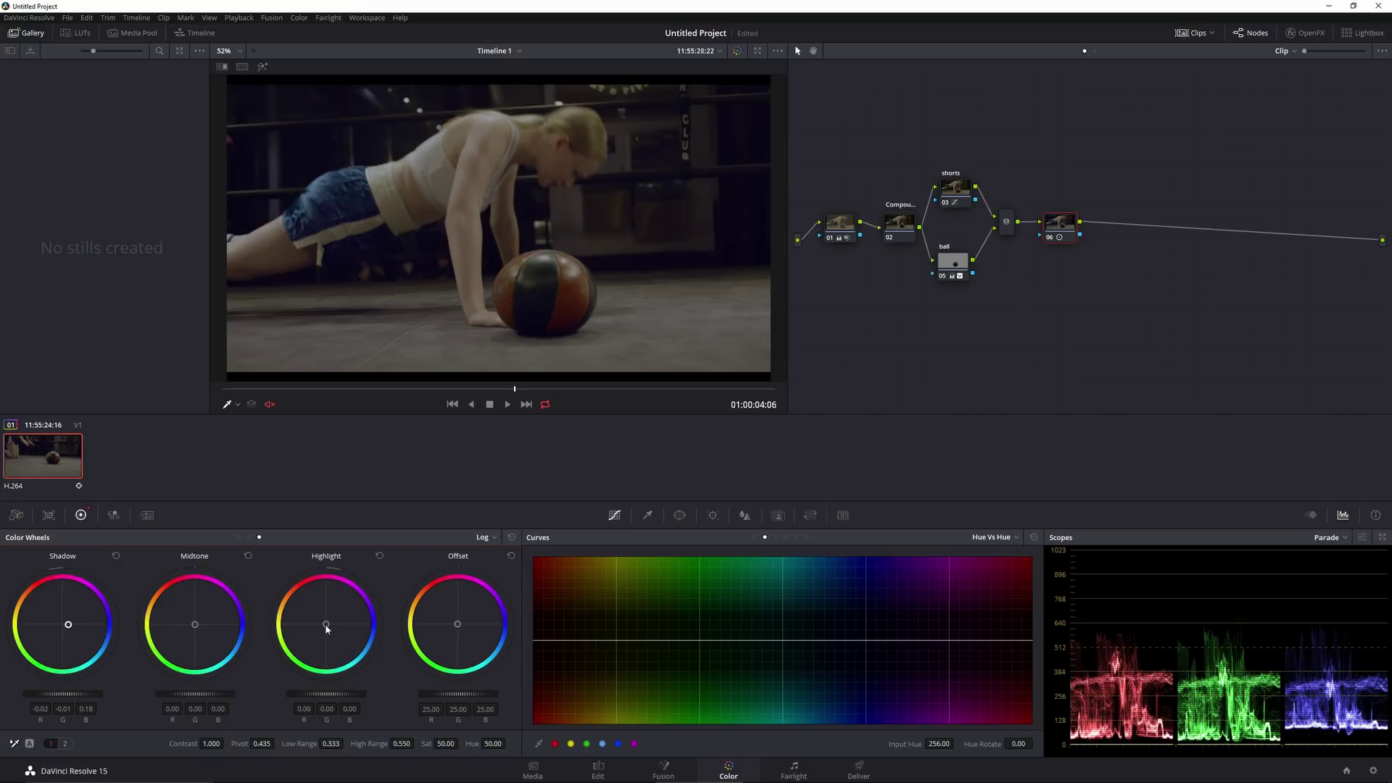
pyautogui.moveTo(327, 626); pyautogui.dragTo(326, 628)
pyautogui.moveTo(401, 744); pyautogui.dragTo(417, 744)
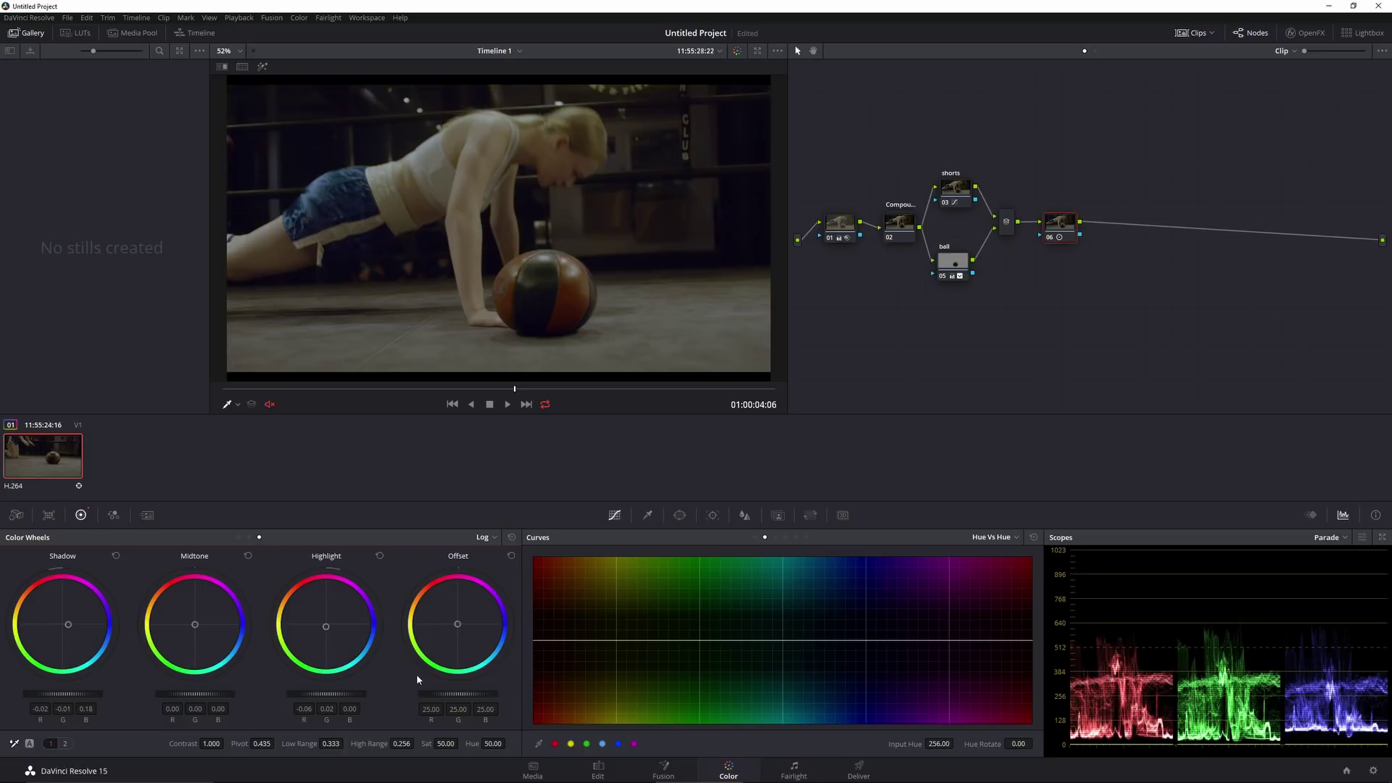
pyautogui.hotkey('alt', 's')
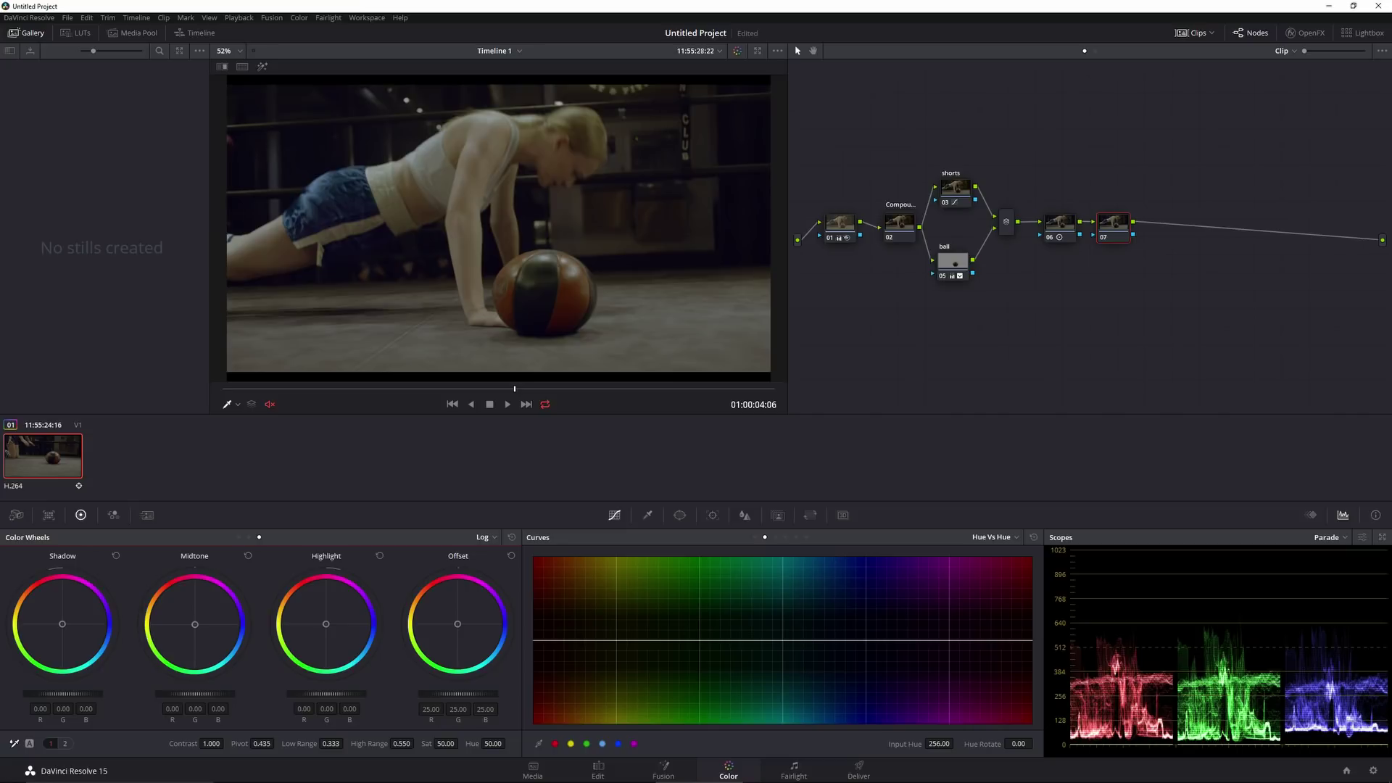
pyautogui.moveTo(63, 694); pyautogui.dragTo(55, 694)
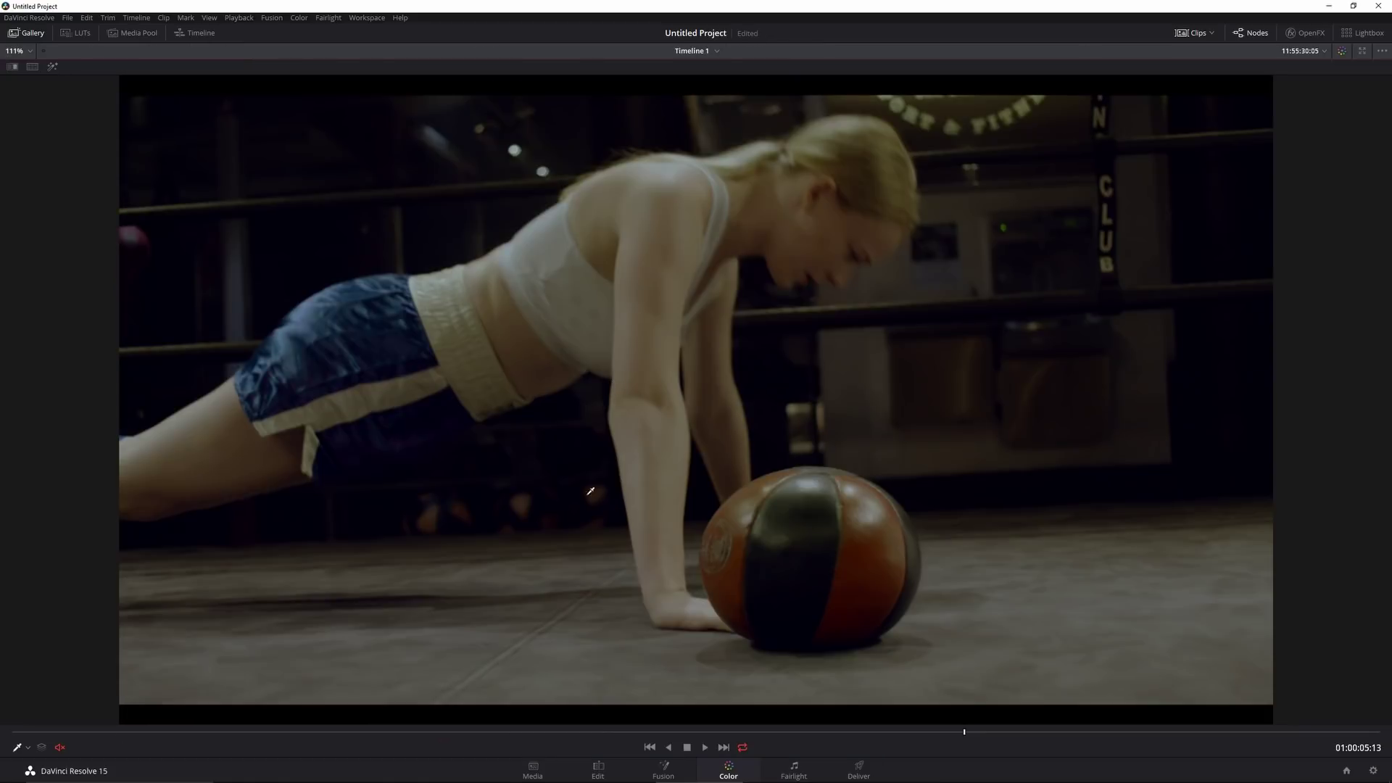
pyautogui.click(704, 748)
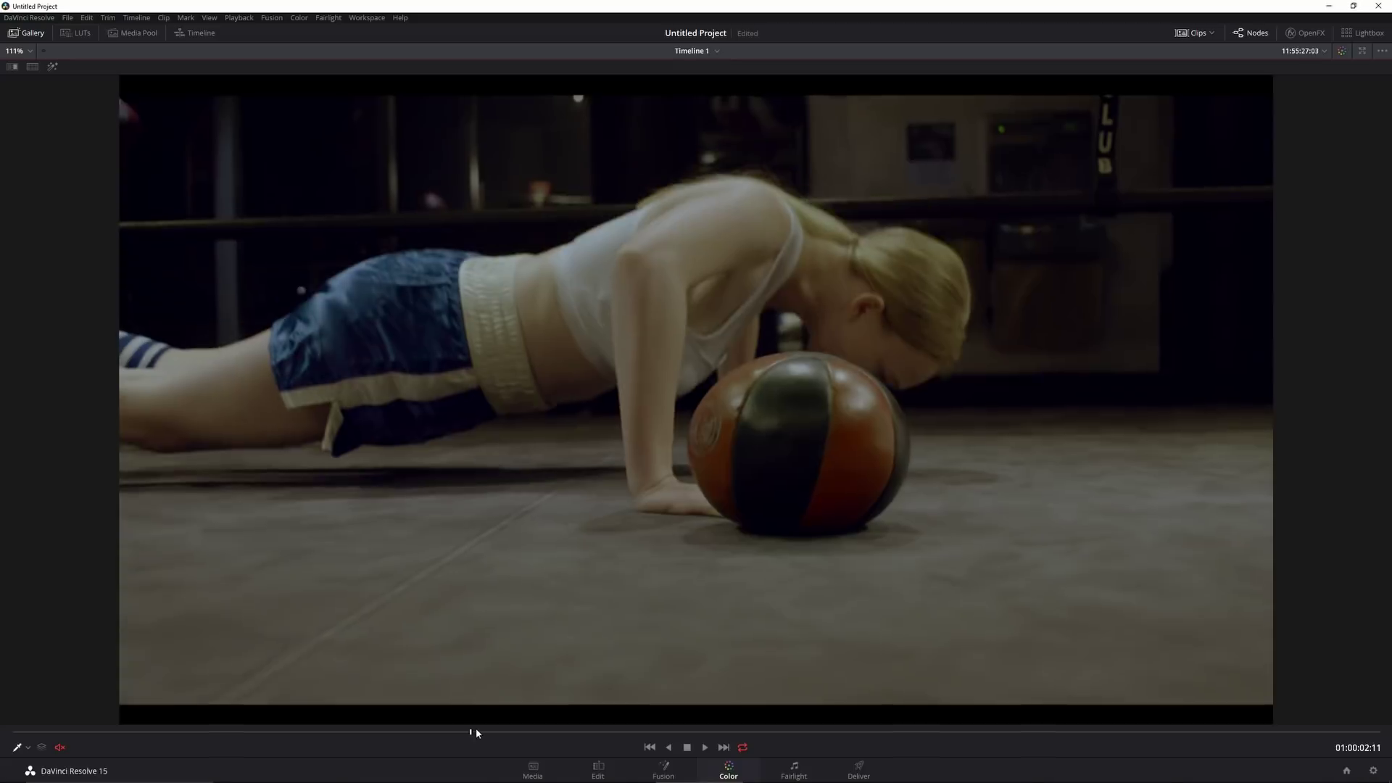
pyautogui.hotkey('shift', 'd')
pyautogui.hotkey('shift', 'd')
pyautogui.hotkey('shift', 'd')
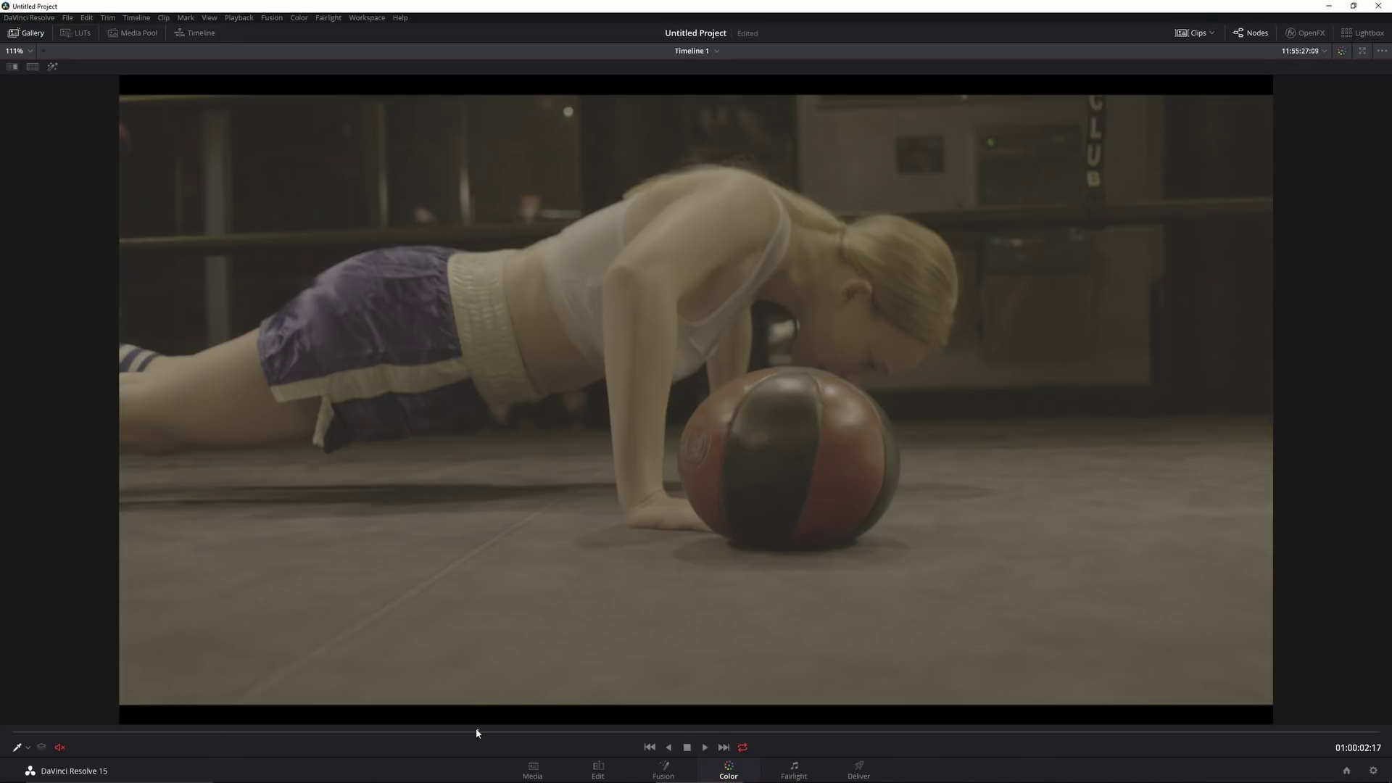
pyautogui.hotkey('shift', 'd')
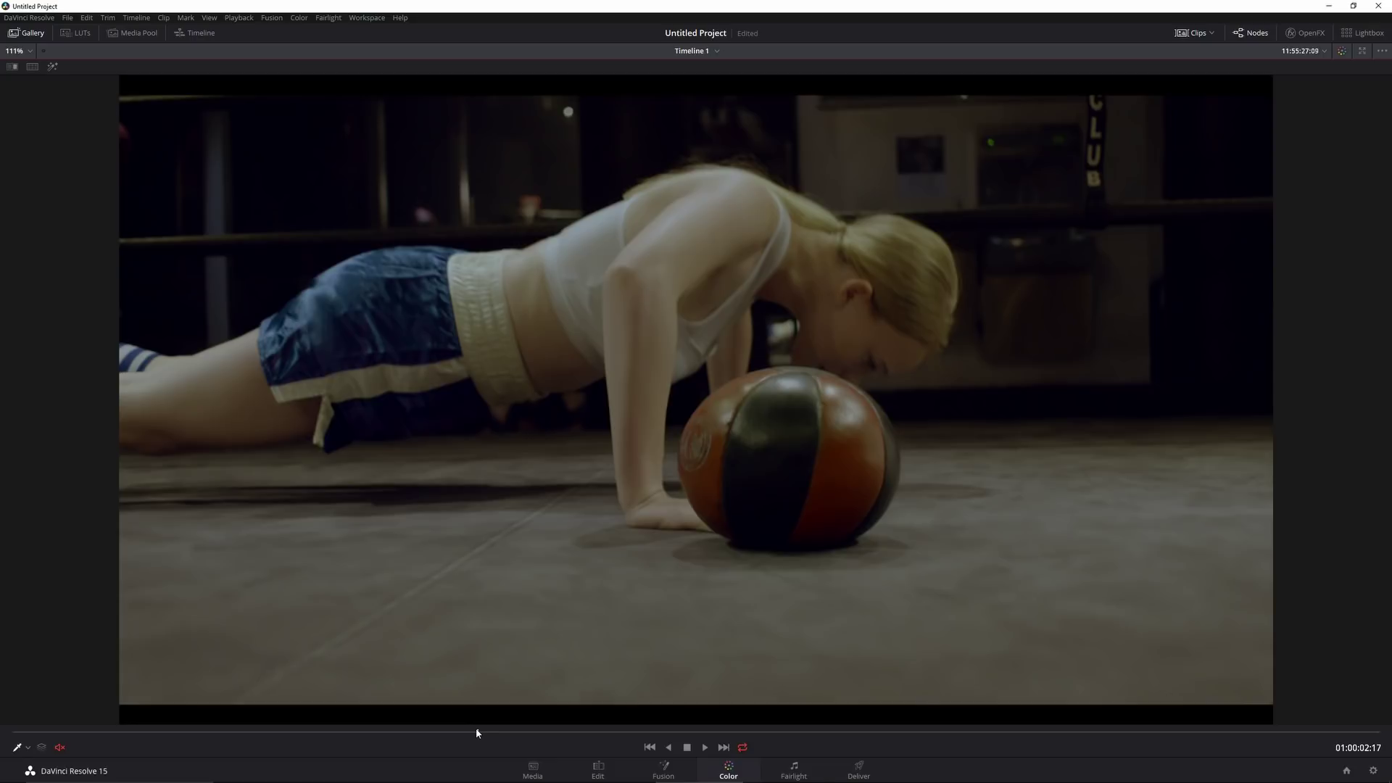
pyautogui.press('space')
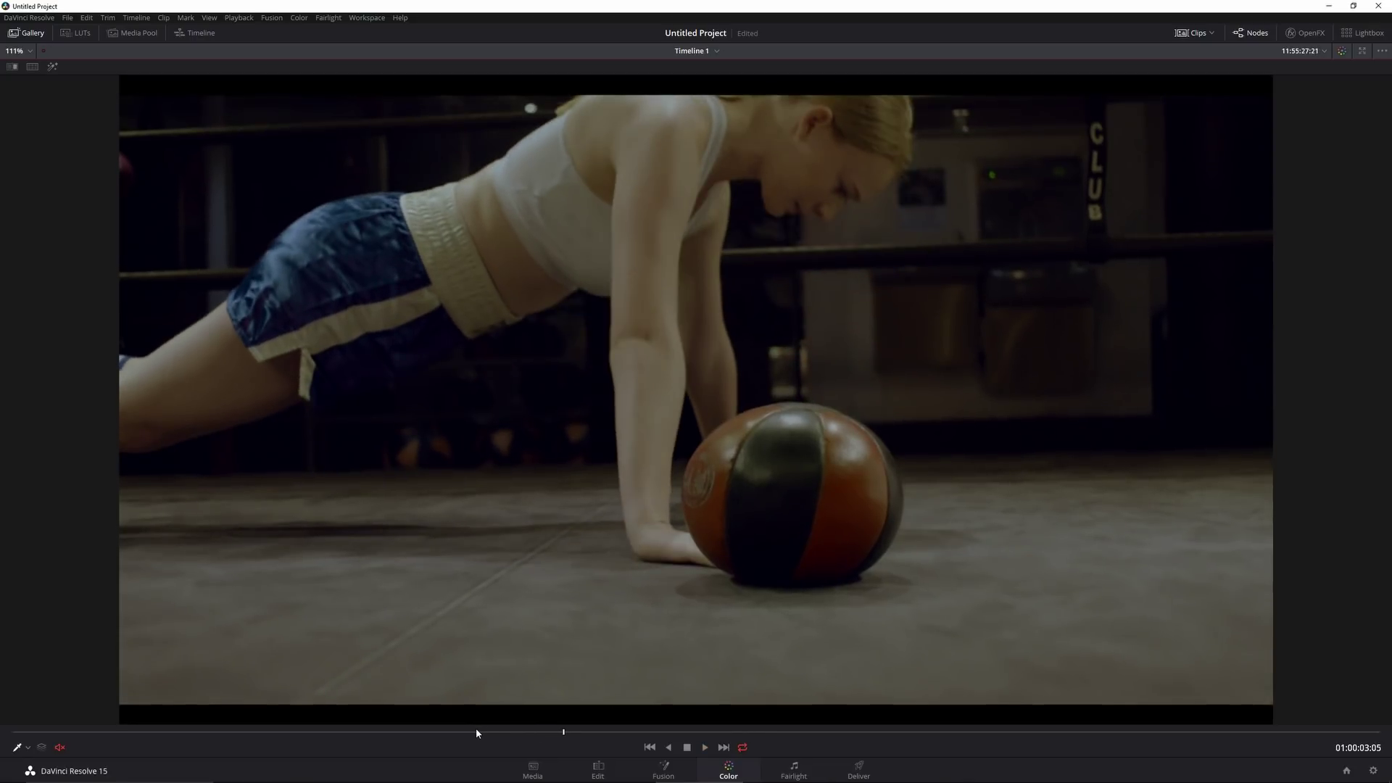
pyautogui.press('space')
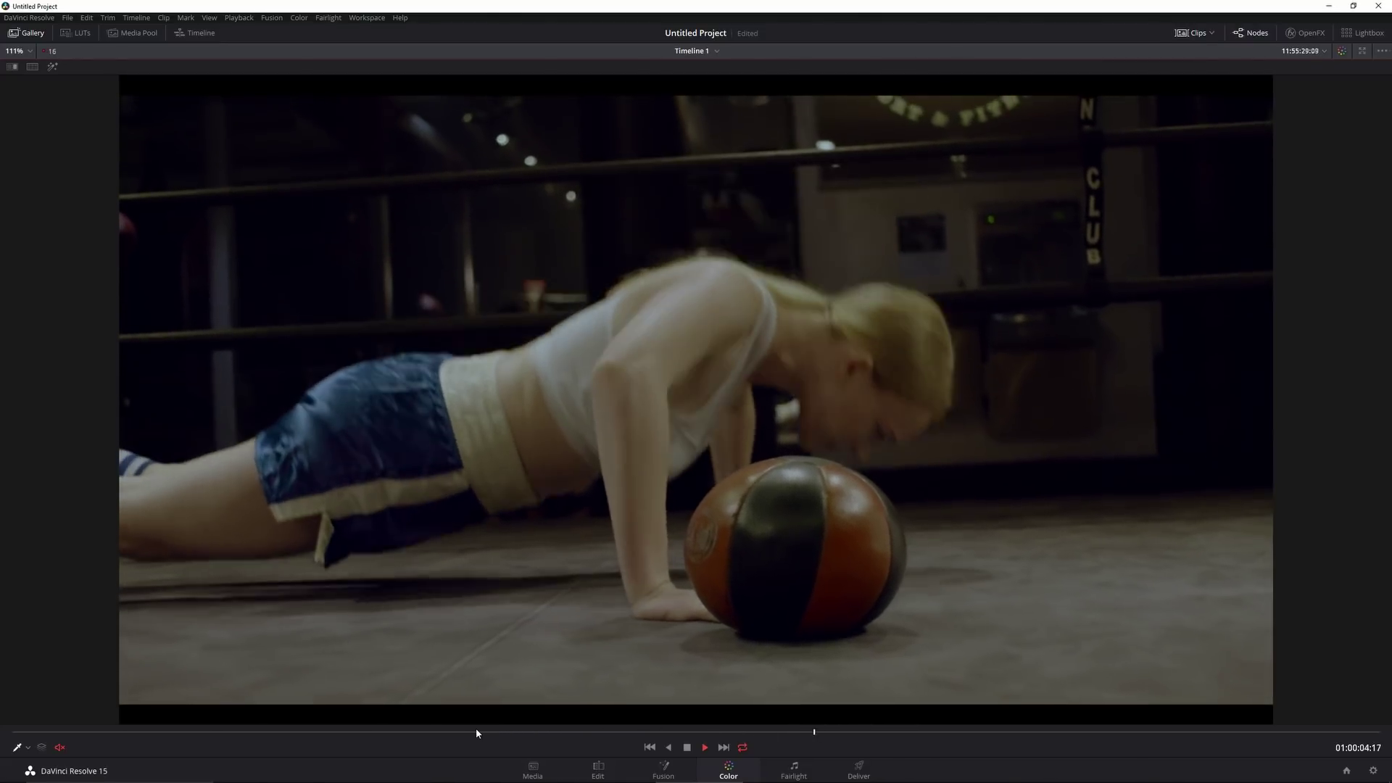
pyautogui.press('space')
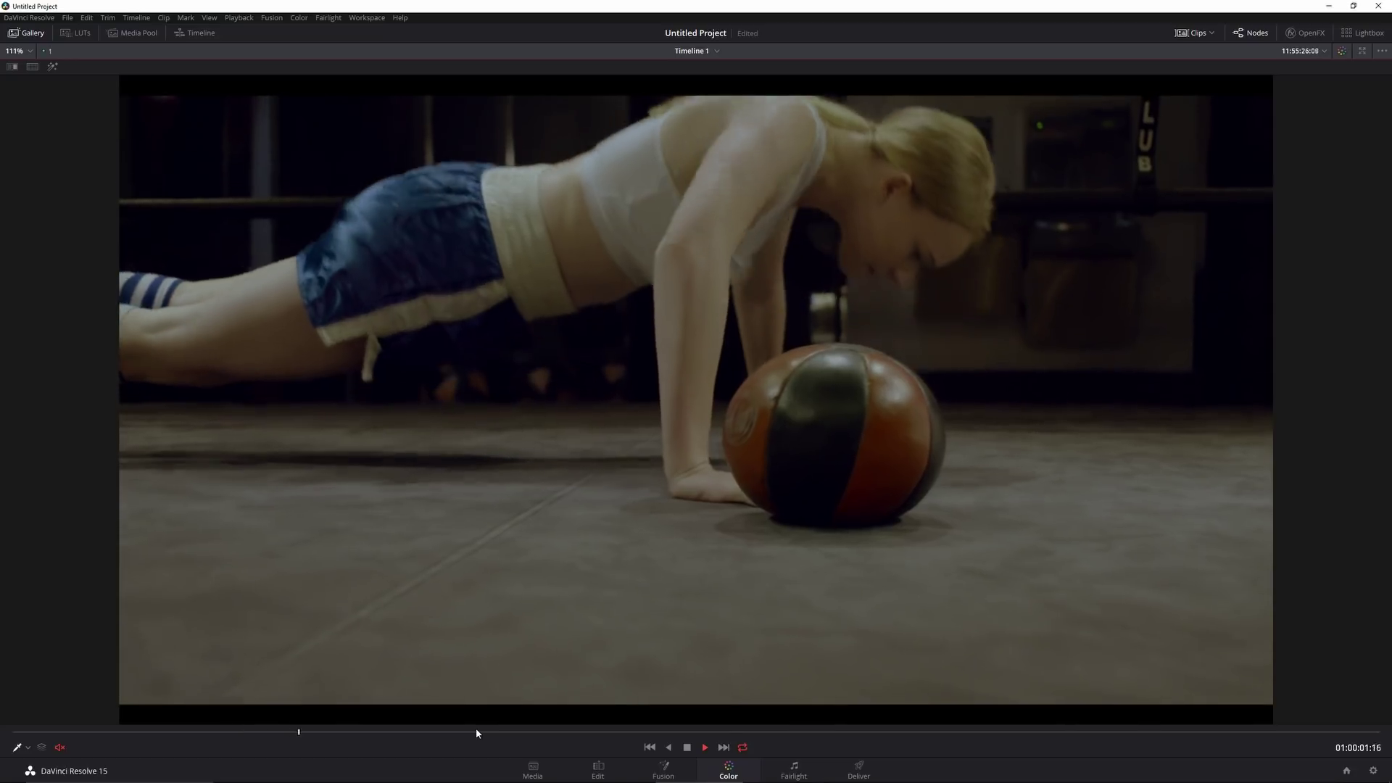
pyautogui.press('space')
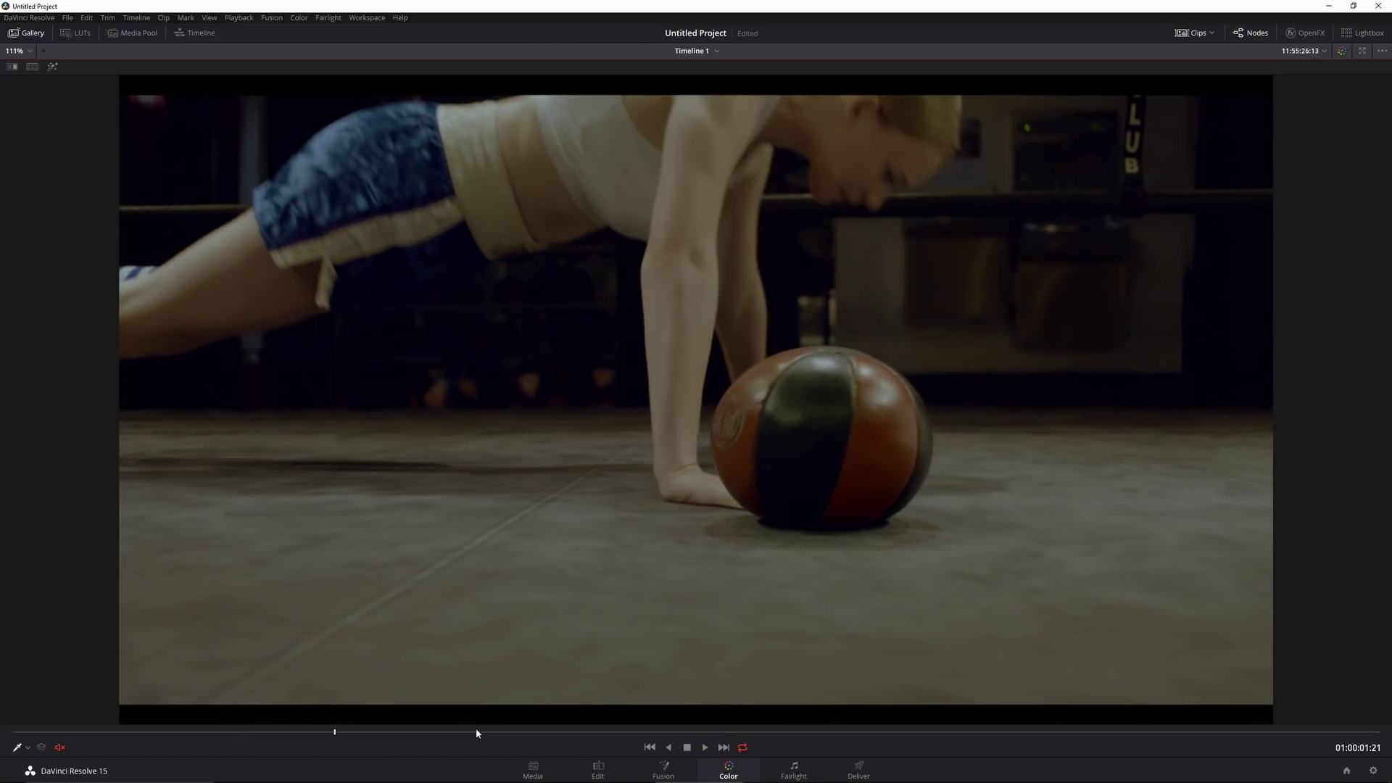